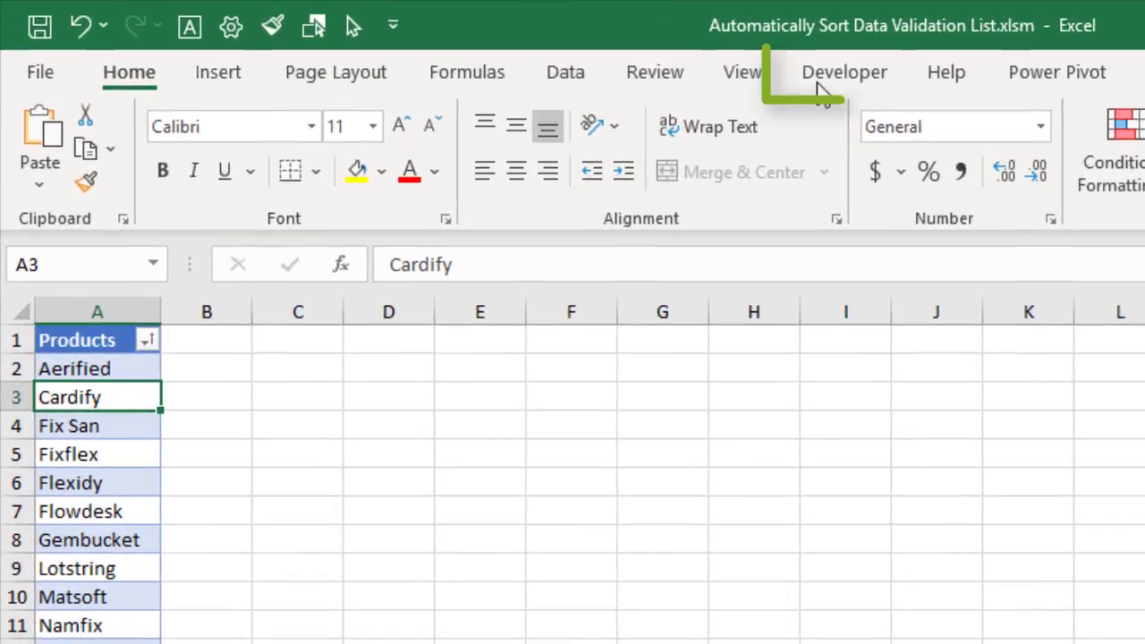
Inspect the code behind the Products sheet in the Visual Basic editor, then return to Excel
click(529, 45)
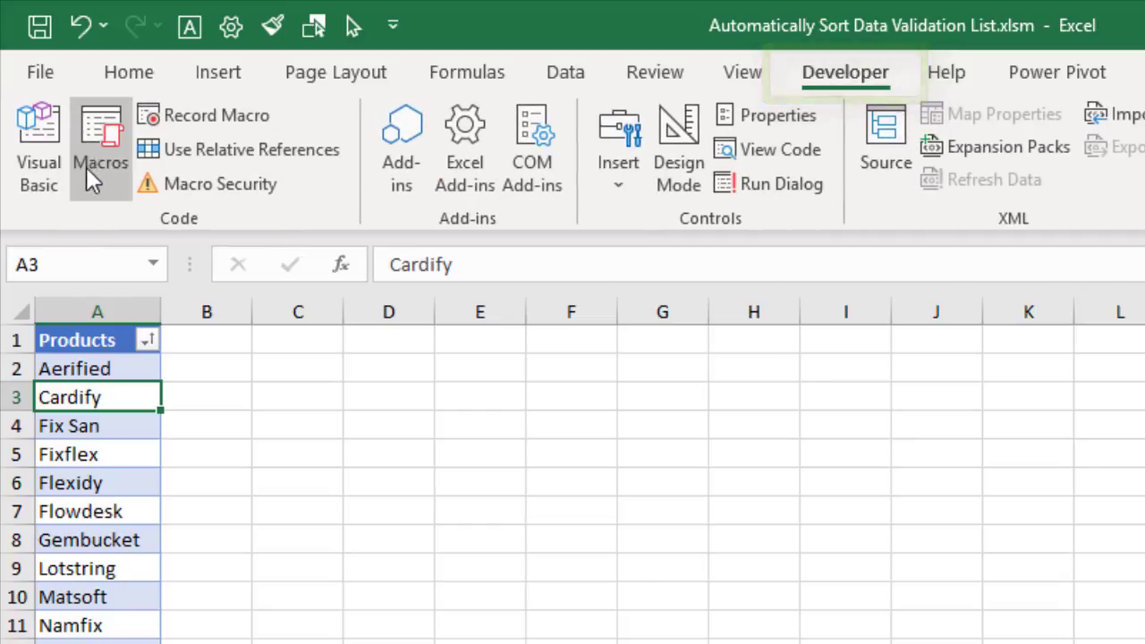
click(52, 179)
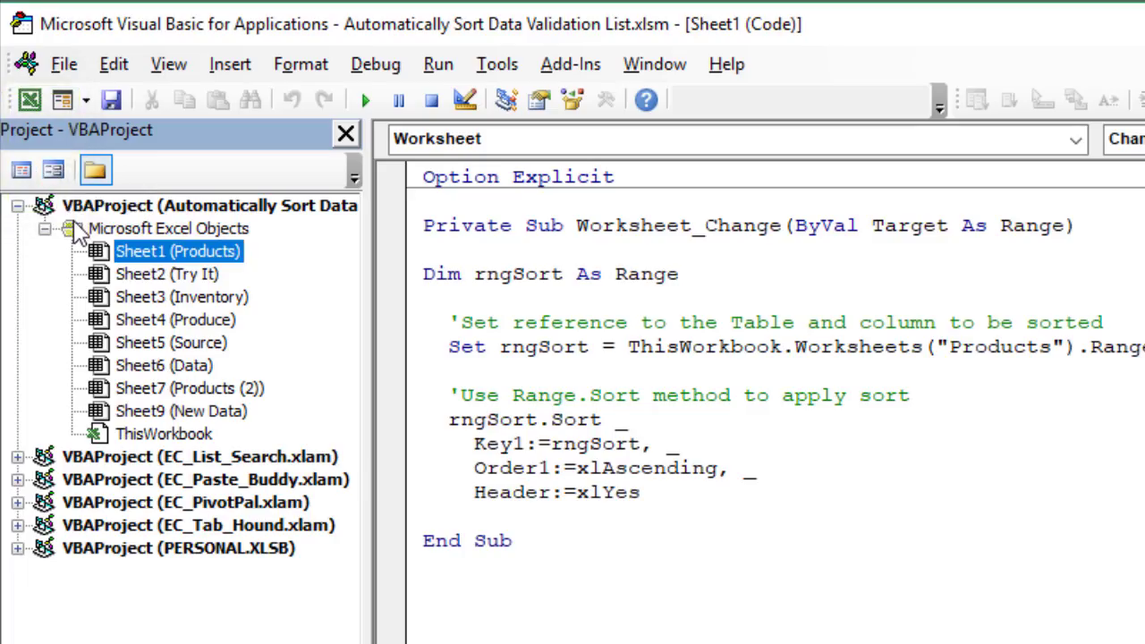
click(147, 208)
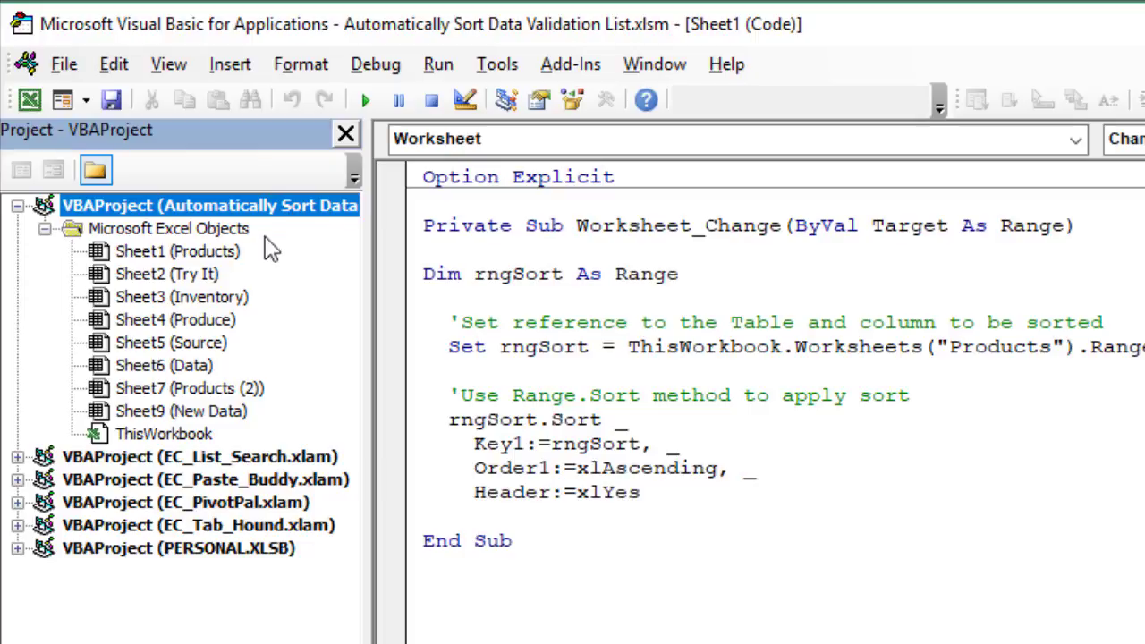
double_click(152, 252)
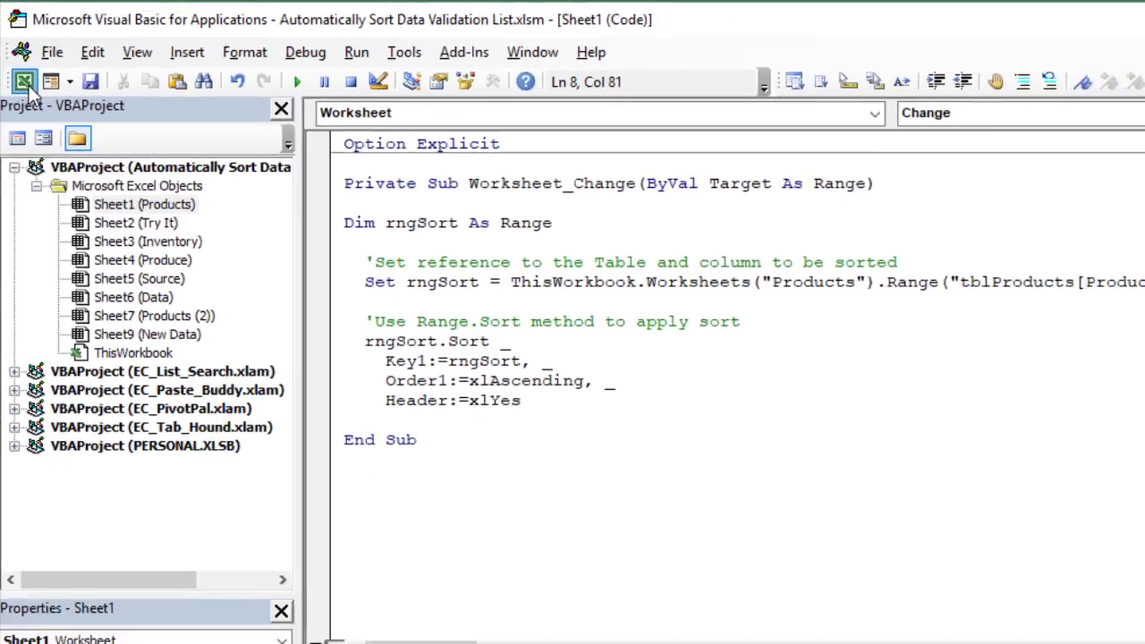
click(29, 101)
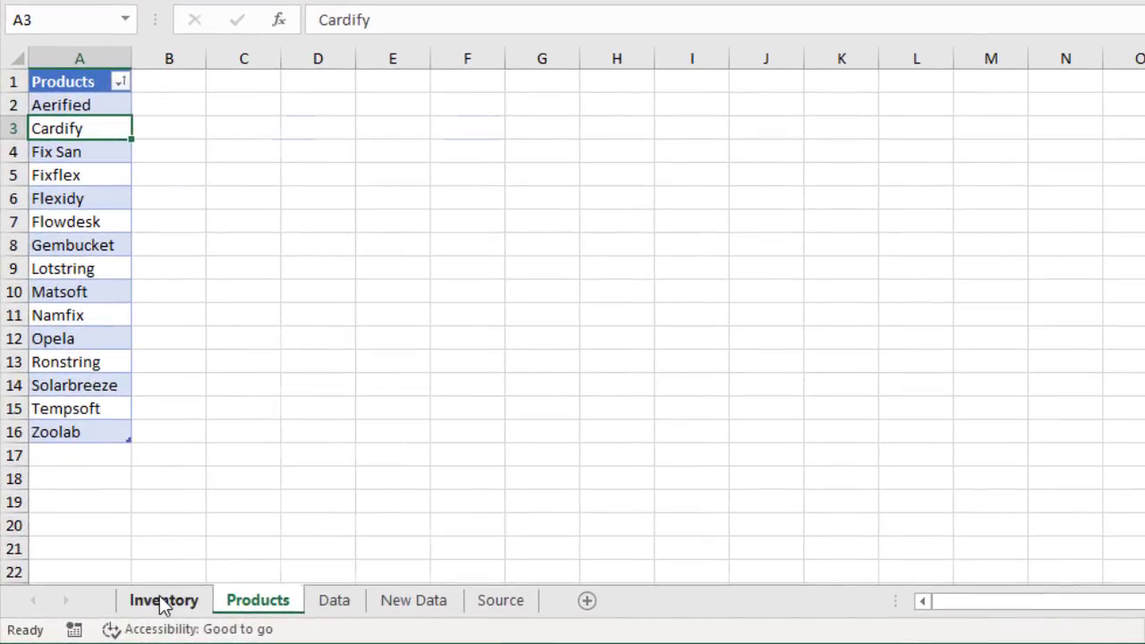
Check A7's product choices on the Inventory sheet, then reopen the Visual Basic editor from Products
click(164, 601)
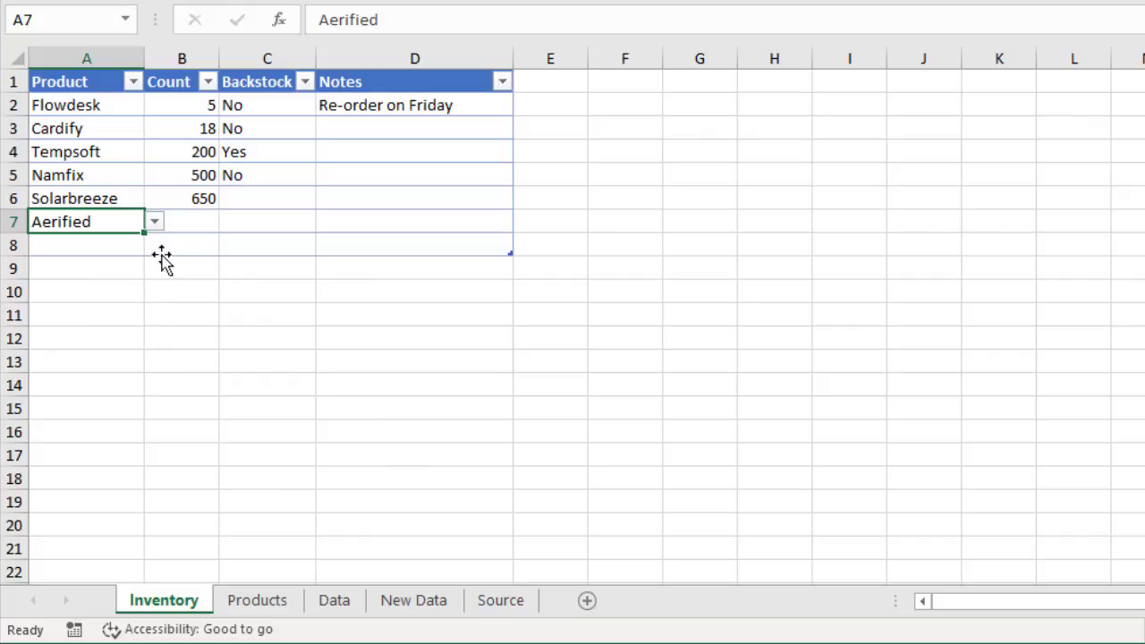
click(155, 222)
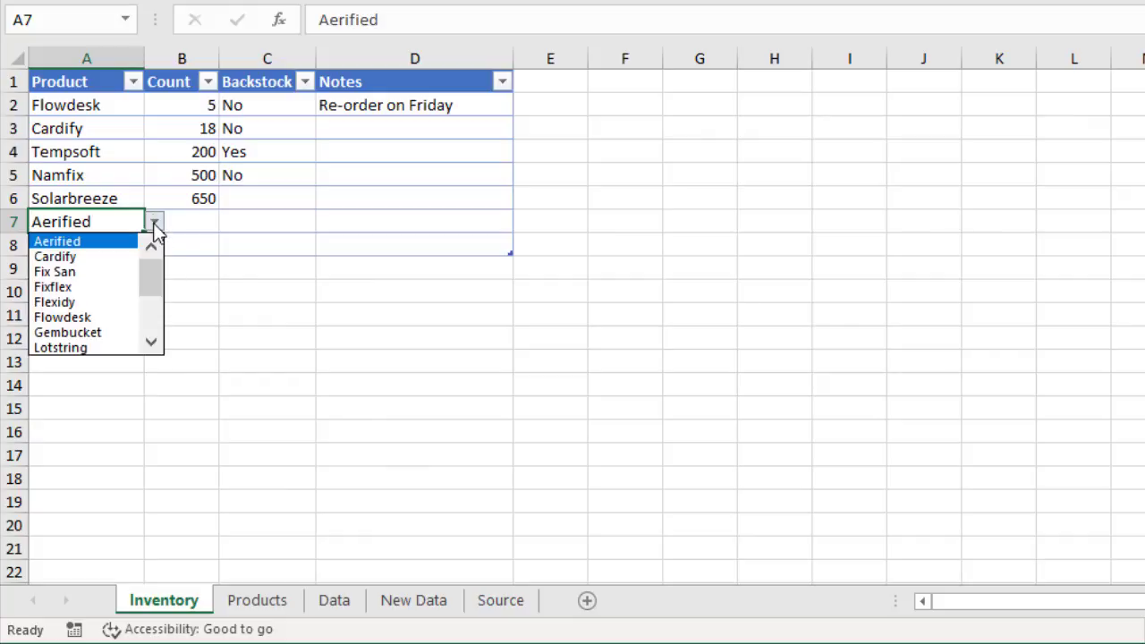
click(156, 222)
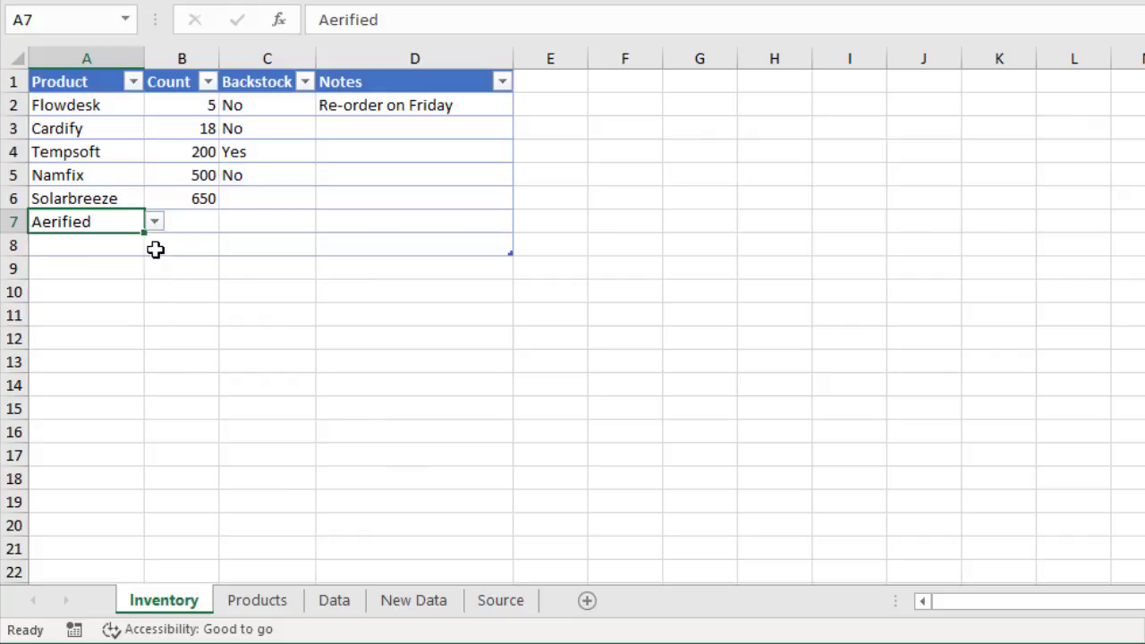
click(255, 601)
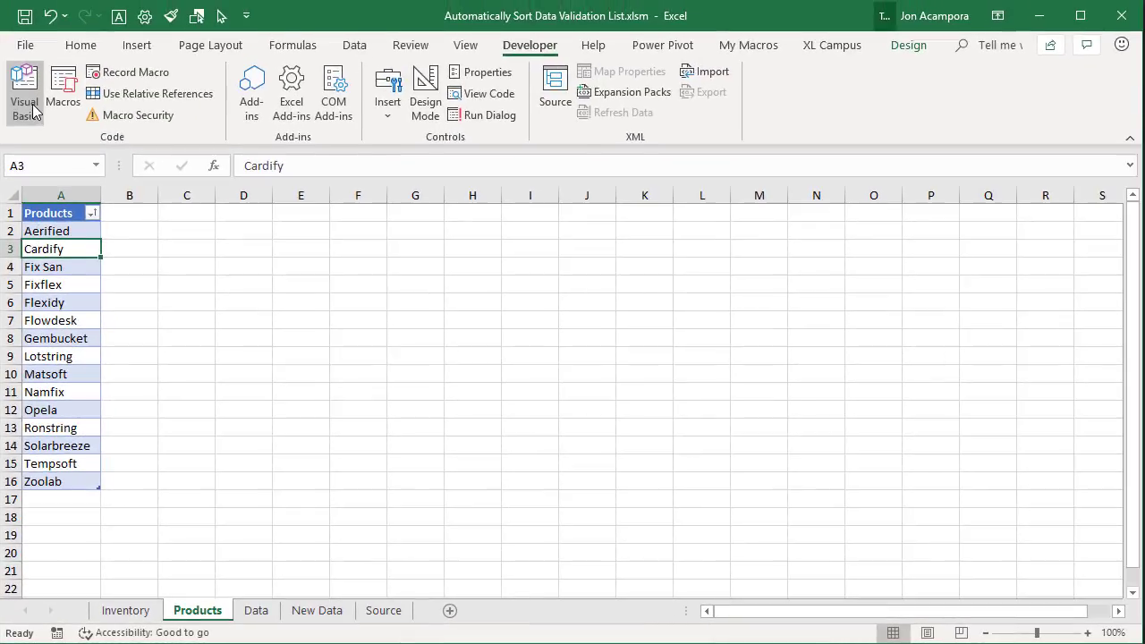
click(32, 110)
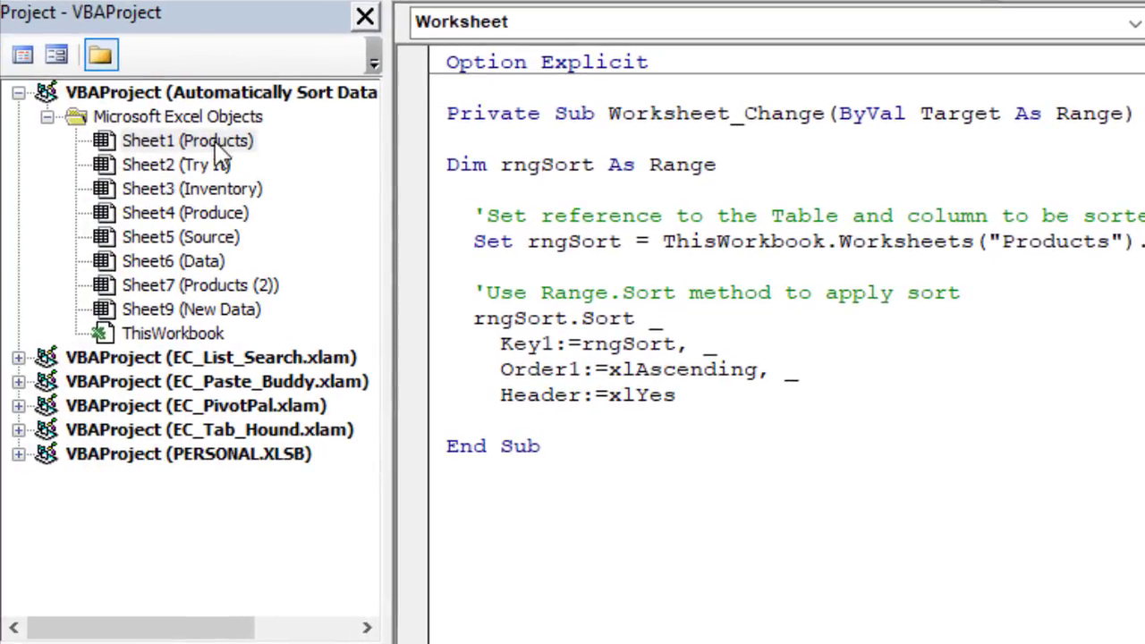
Select the Products sheet's module and highlight the whole Worksheet_Change procedure
click(223, 143)
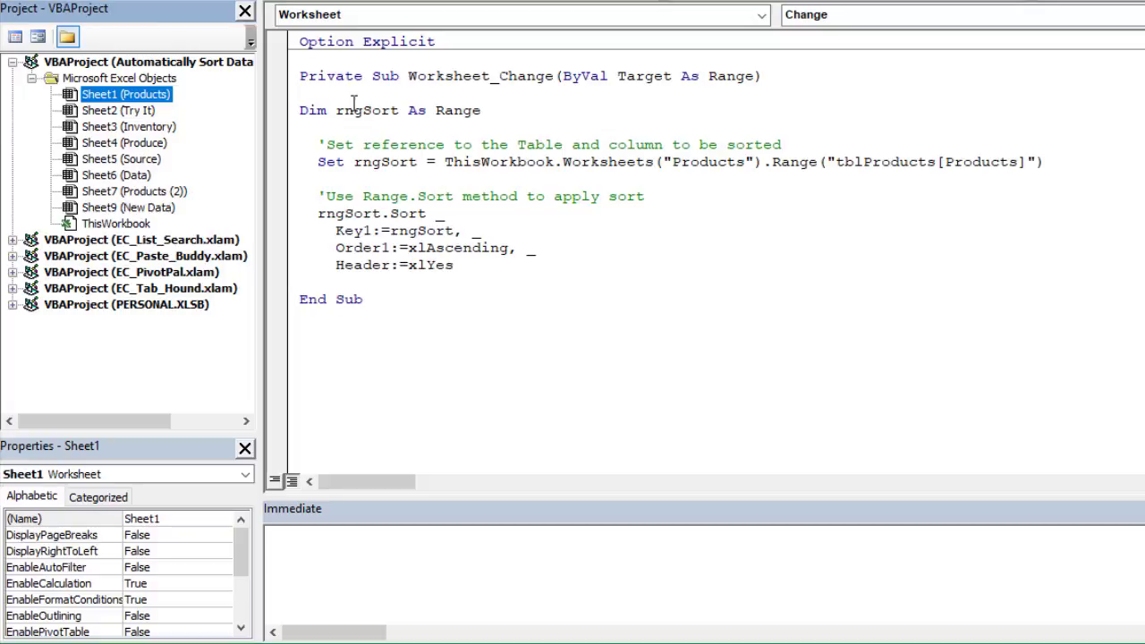
drag(301, 78, 383, 300)
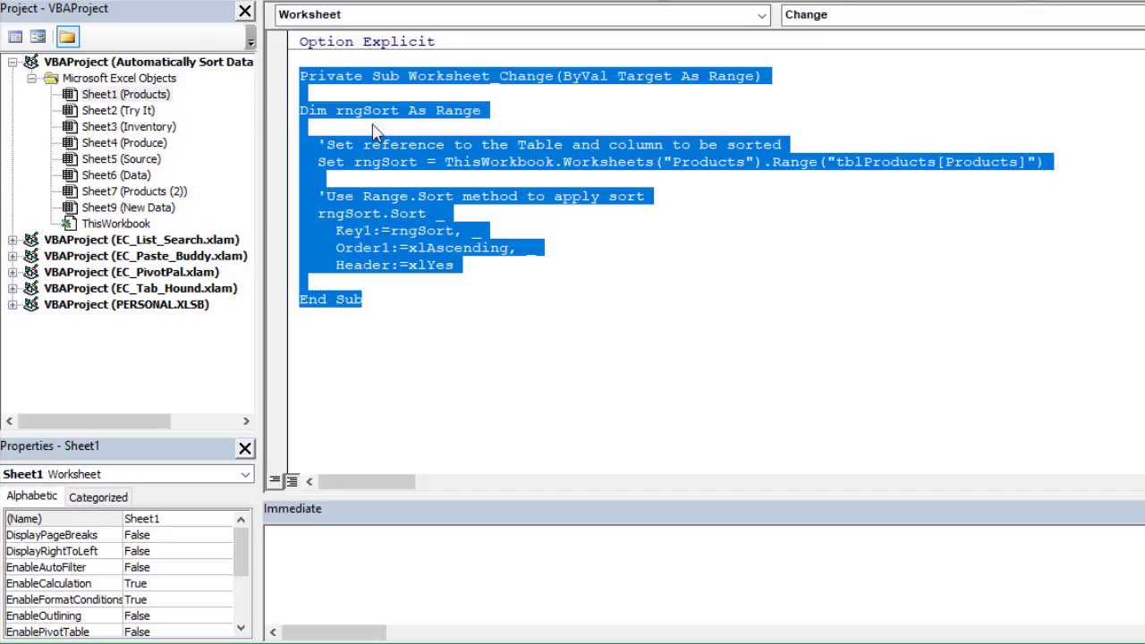
click(677, 186)
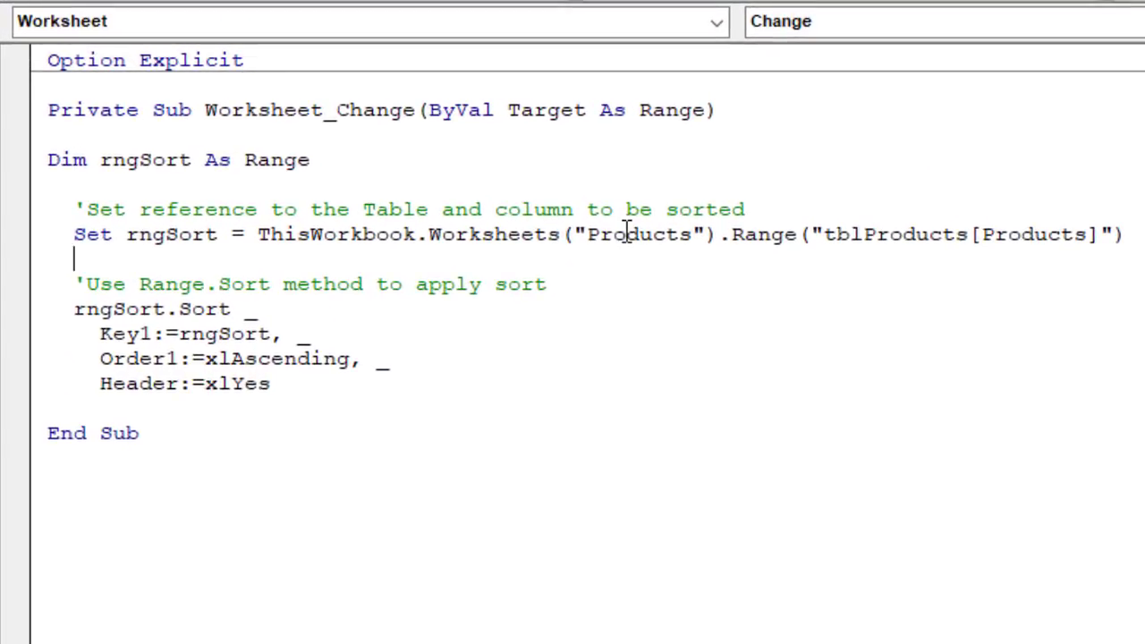
Highlight Products, tblProducts[Products], rngSort and xlAscending in the code, then return to Excel
double_click(628, 232)
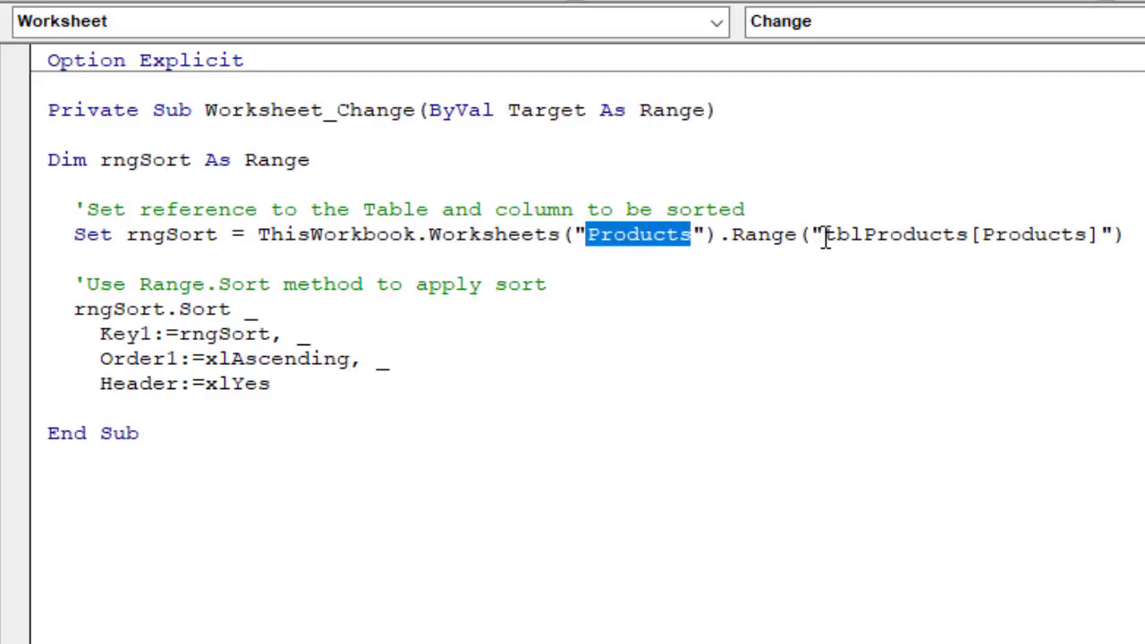
drag(825, 234, 1095, 235)
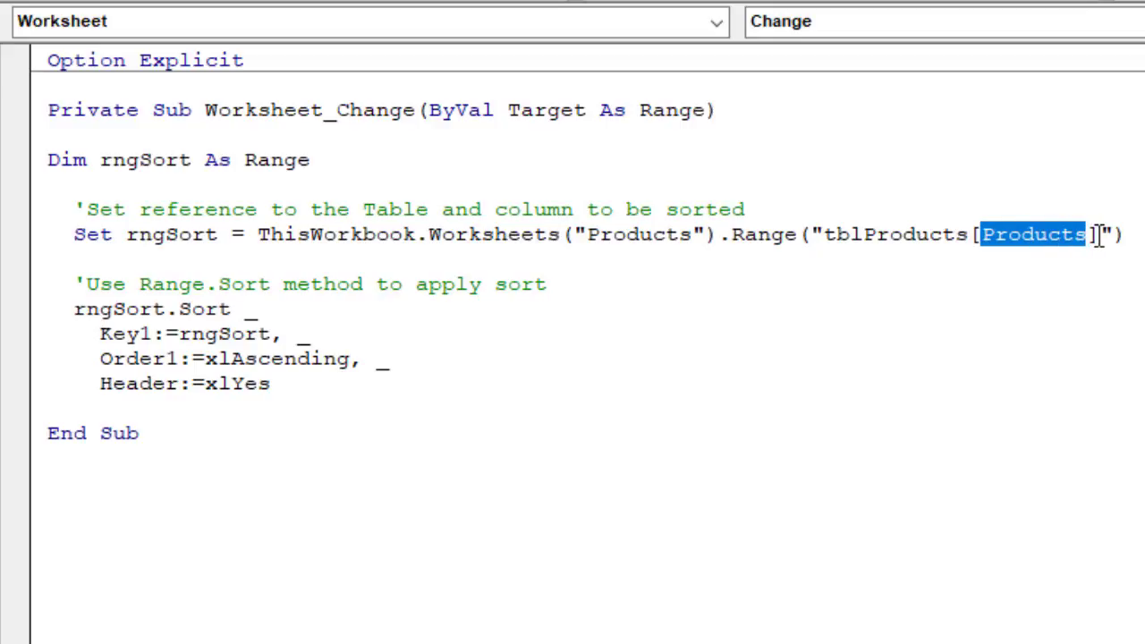
click(194, 234)
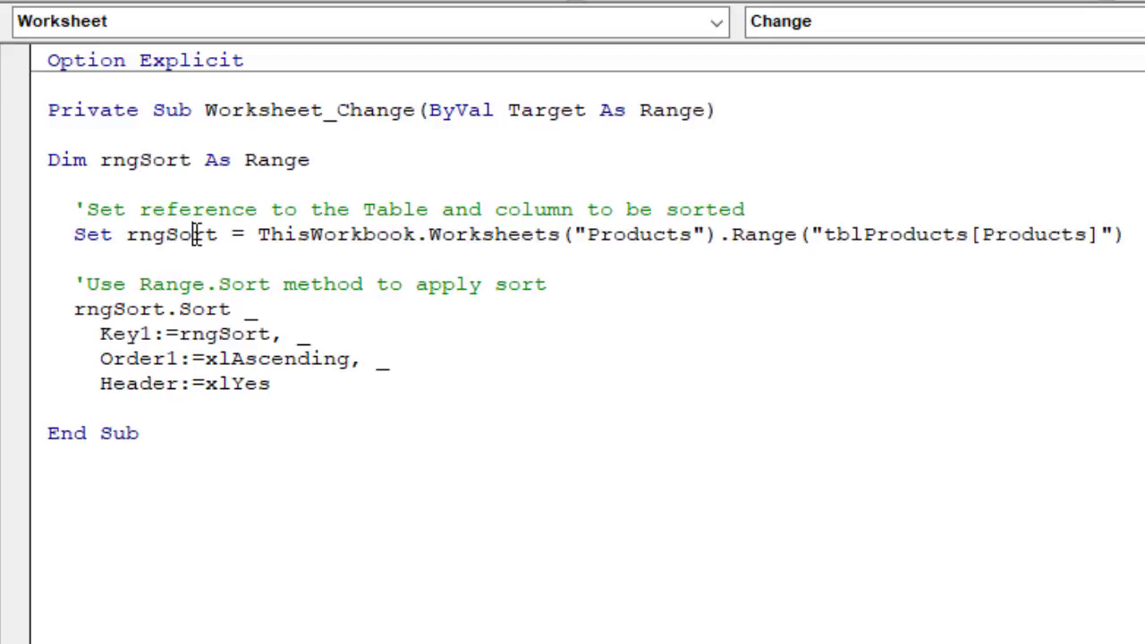
double_click(194, 234)
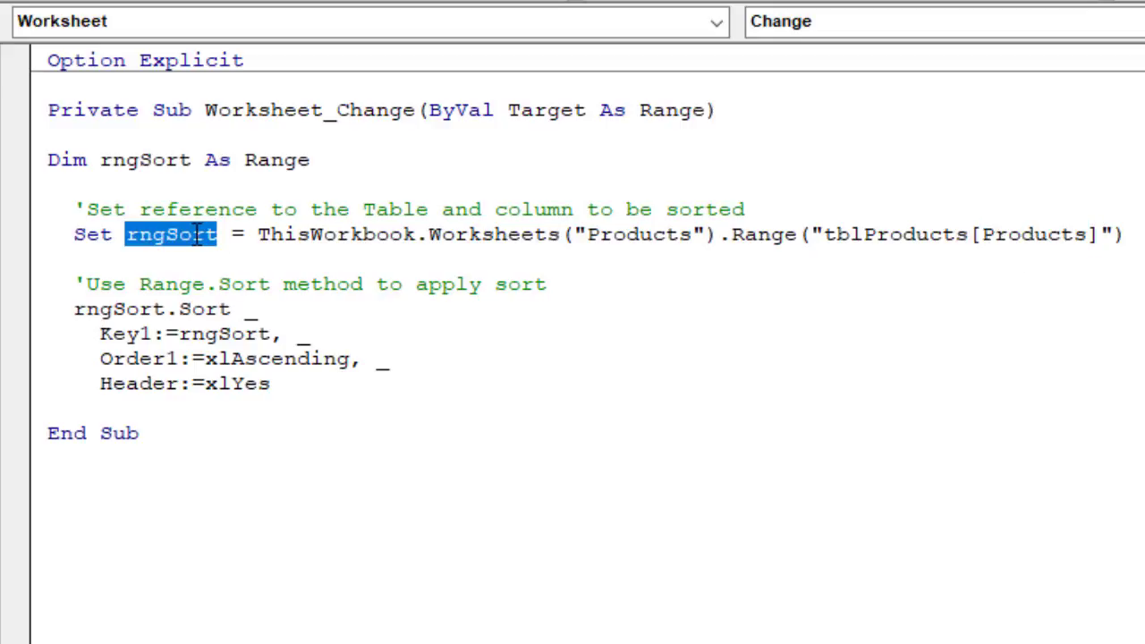
click(126, 309)
double_click(126, 308)
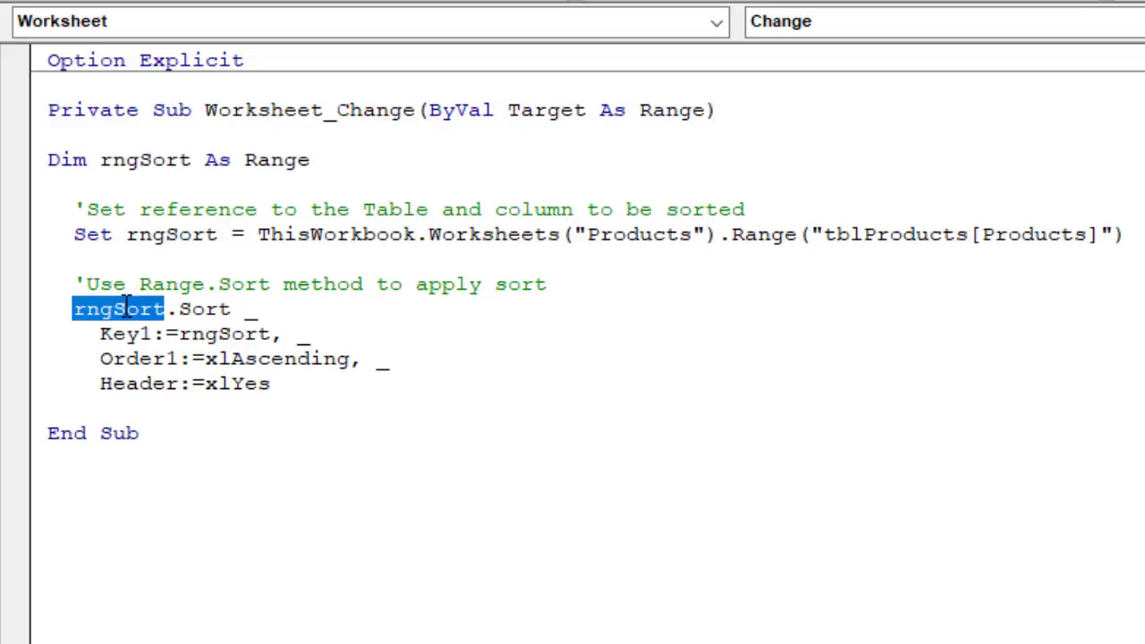
click(194, 333)
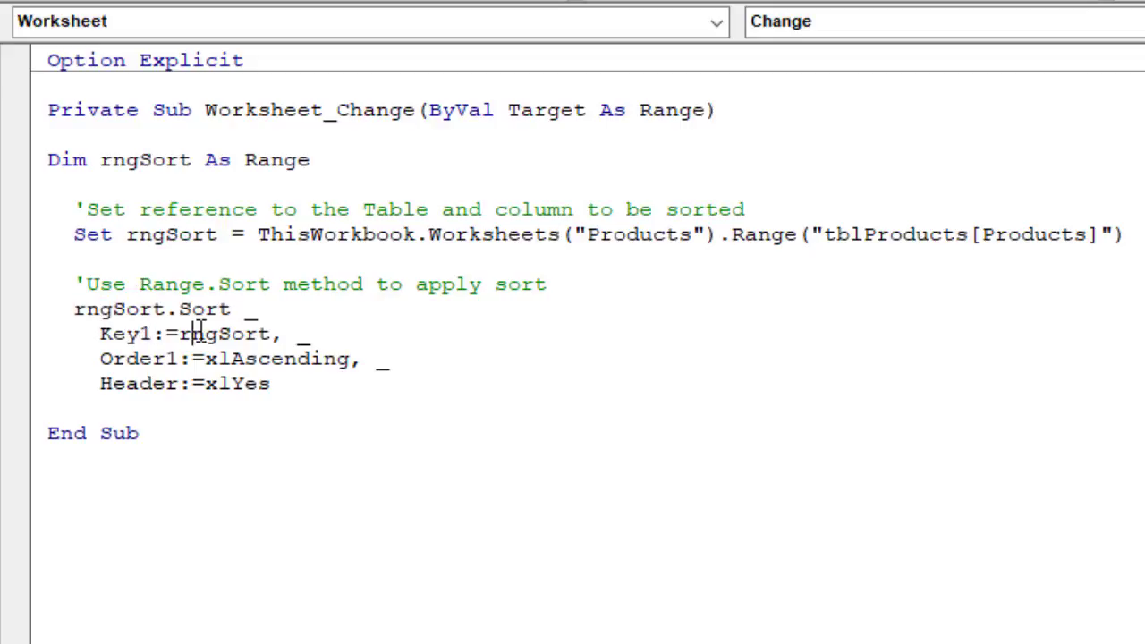
double_click(194, 333)
double_click(228, 358)
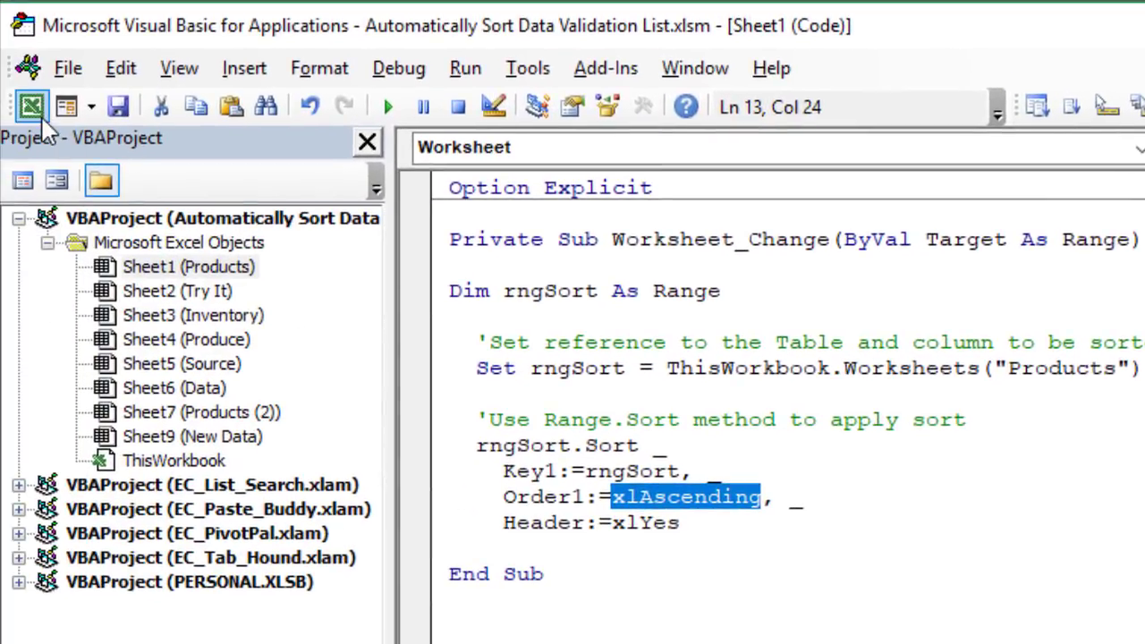
click(34, 111)
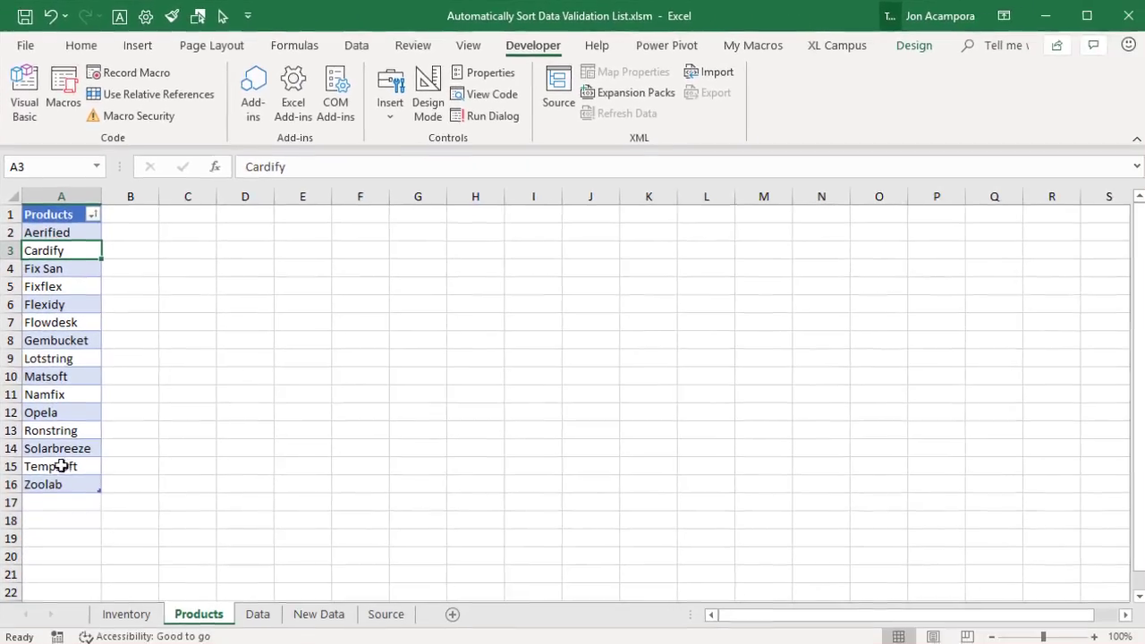
Enter Baseball in cell A17 so the macro sorts it into row 3 of the list
click(61, 498)
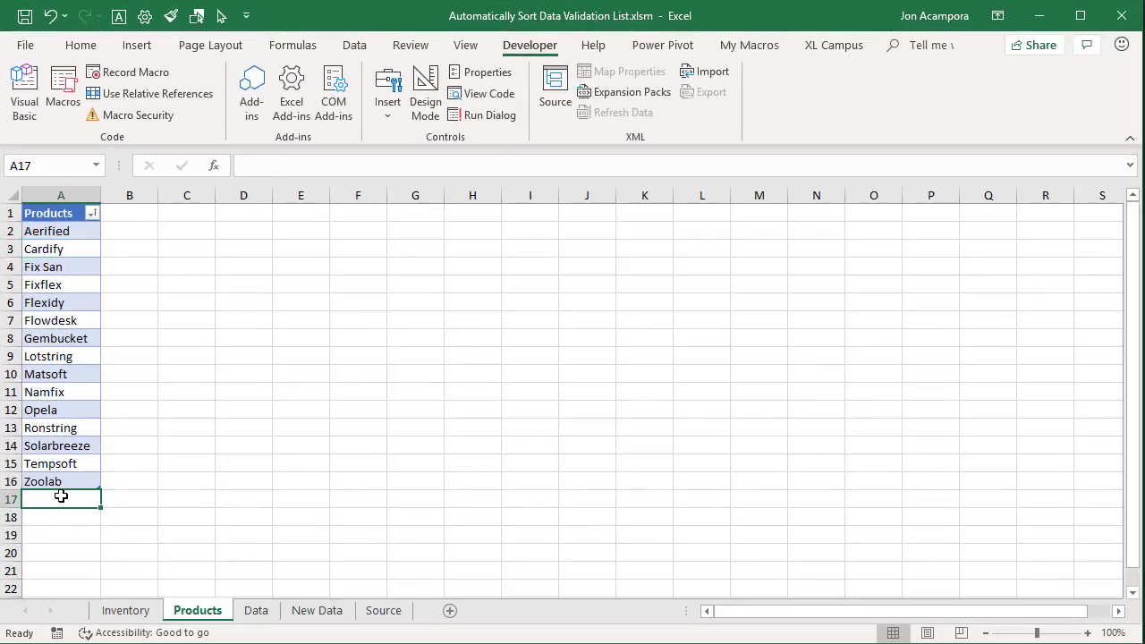
text(Basel)
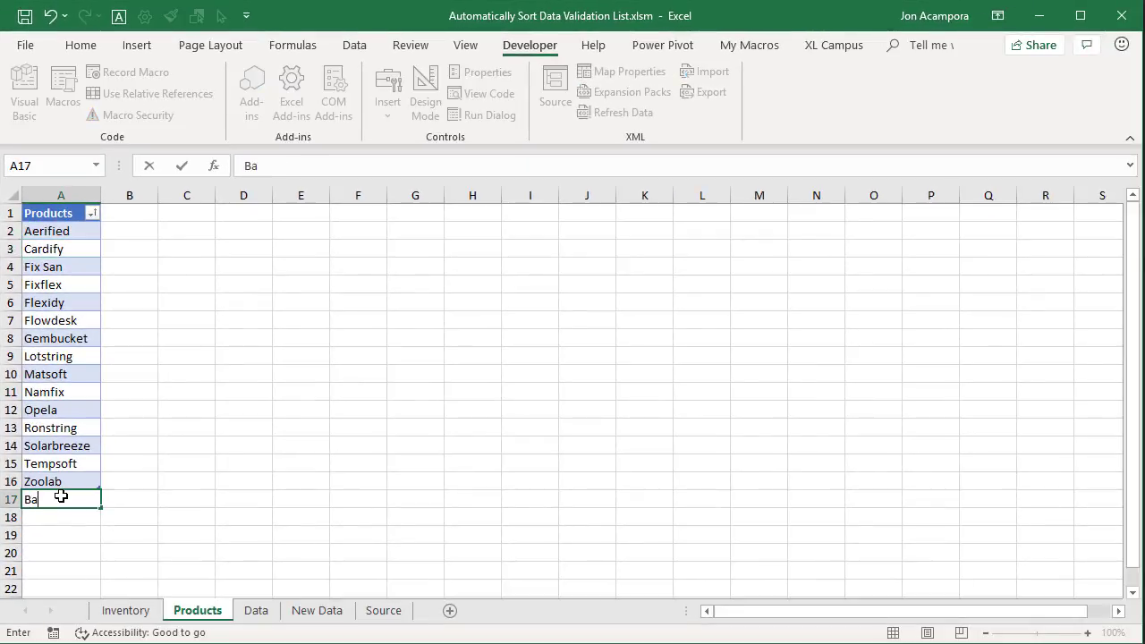
text(all)
key(Return)
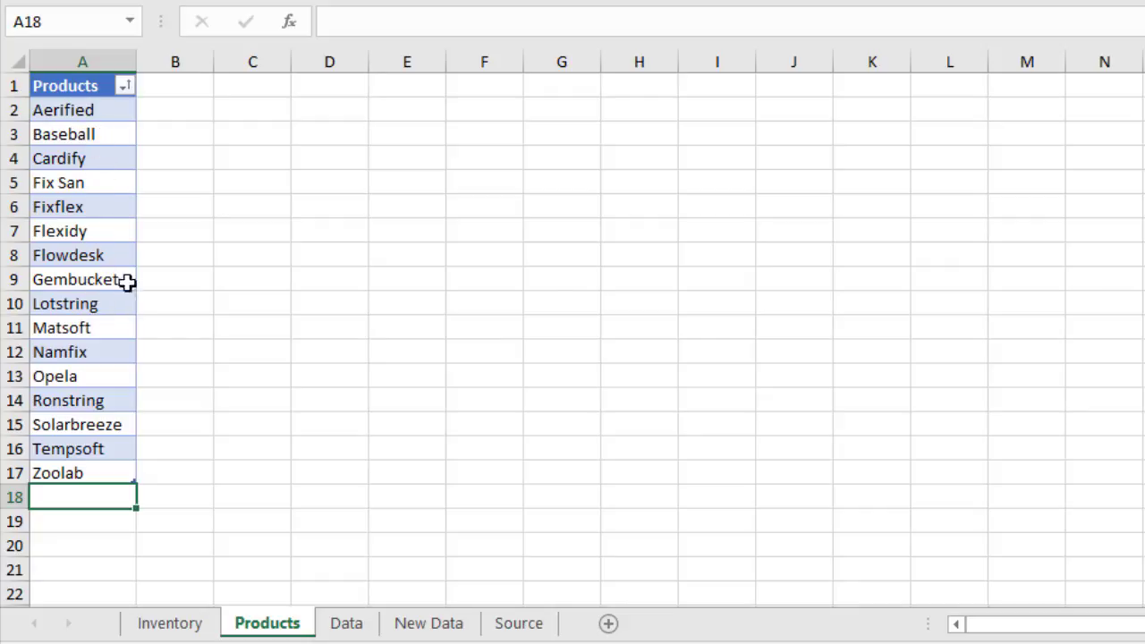
View A7's product choices on Inventory, keeping Aerified, and compare with the Products sheet list
click(174, 624)
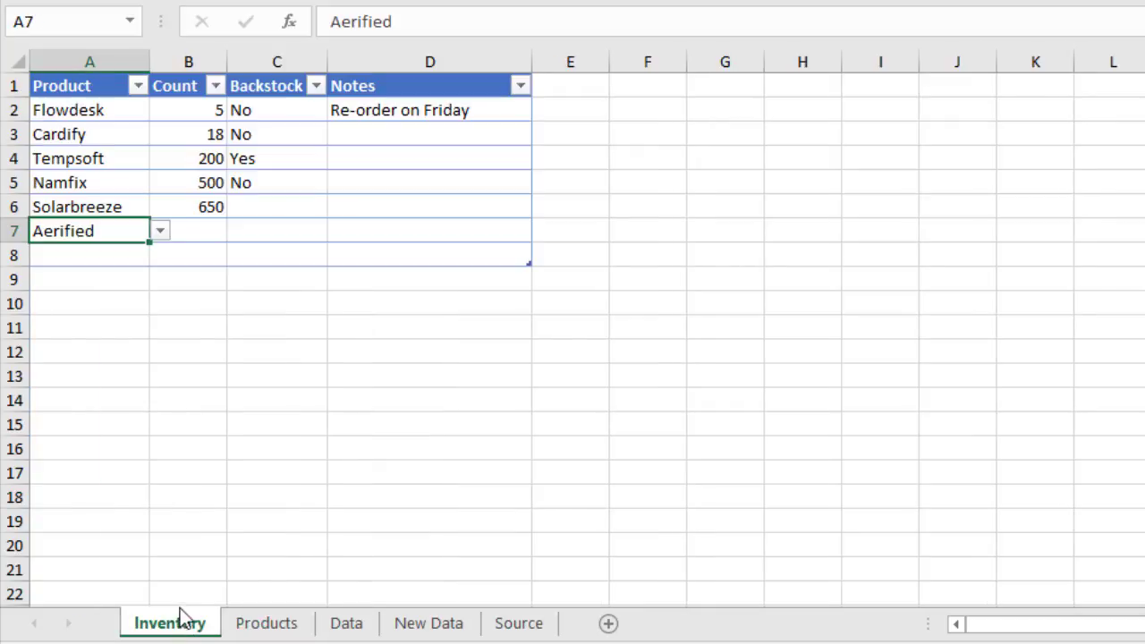
click(161, 234)
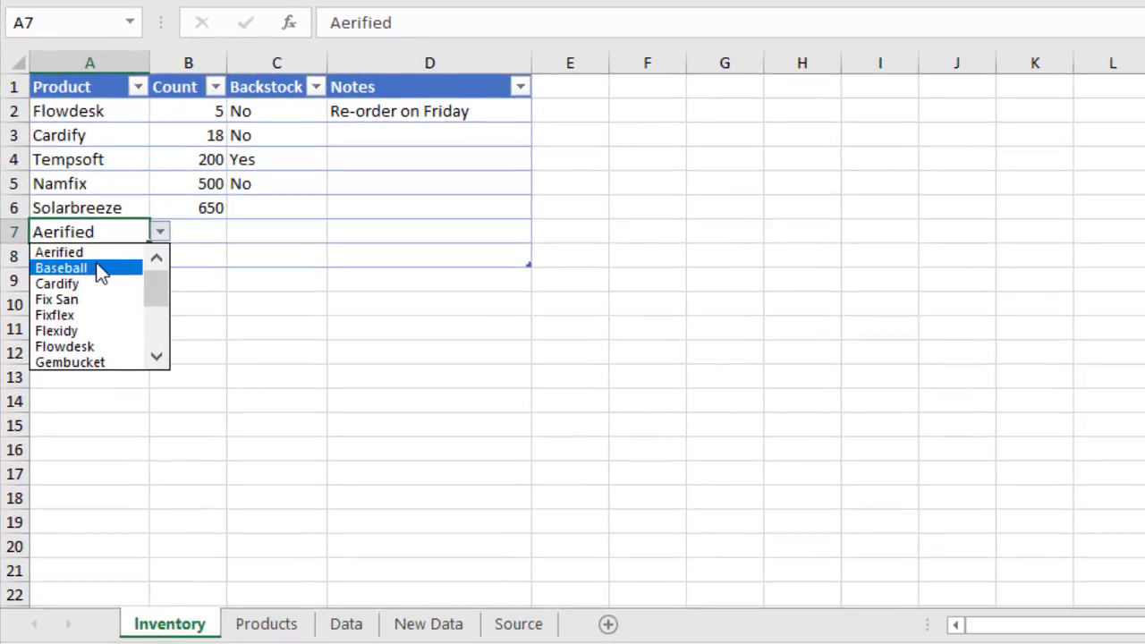
click(102, 253)
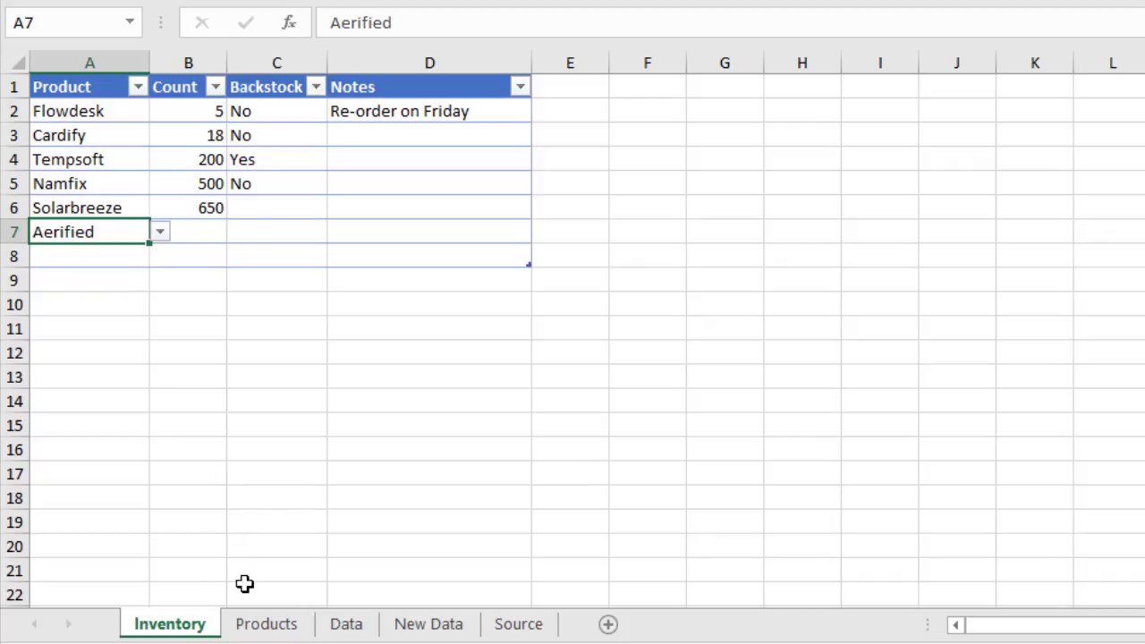
click(261, 627)
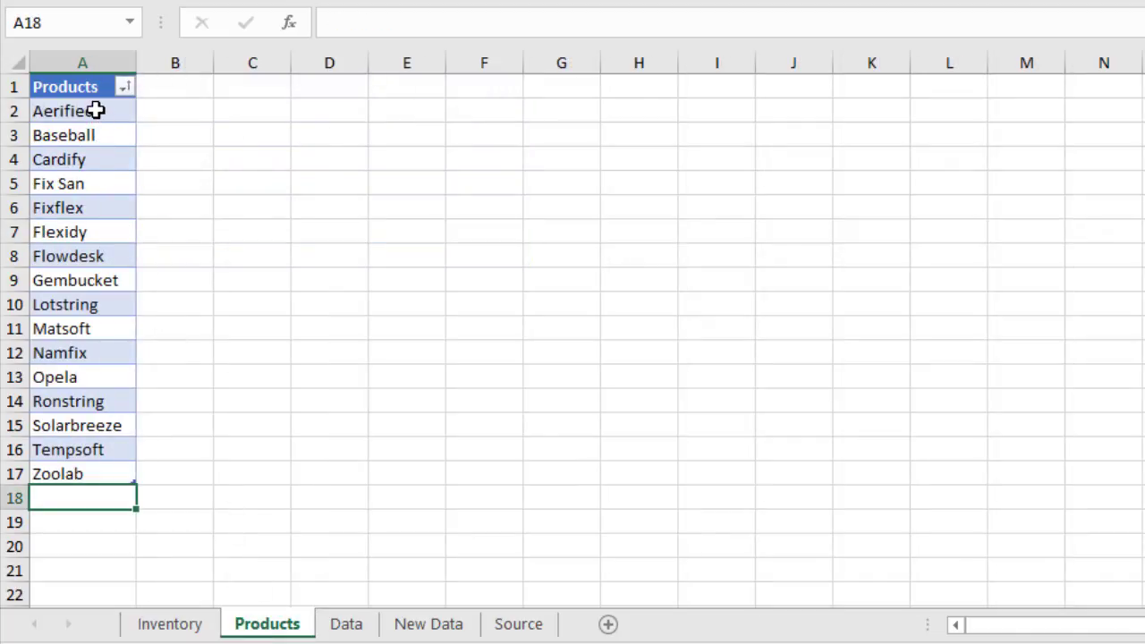
click(170, 625)
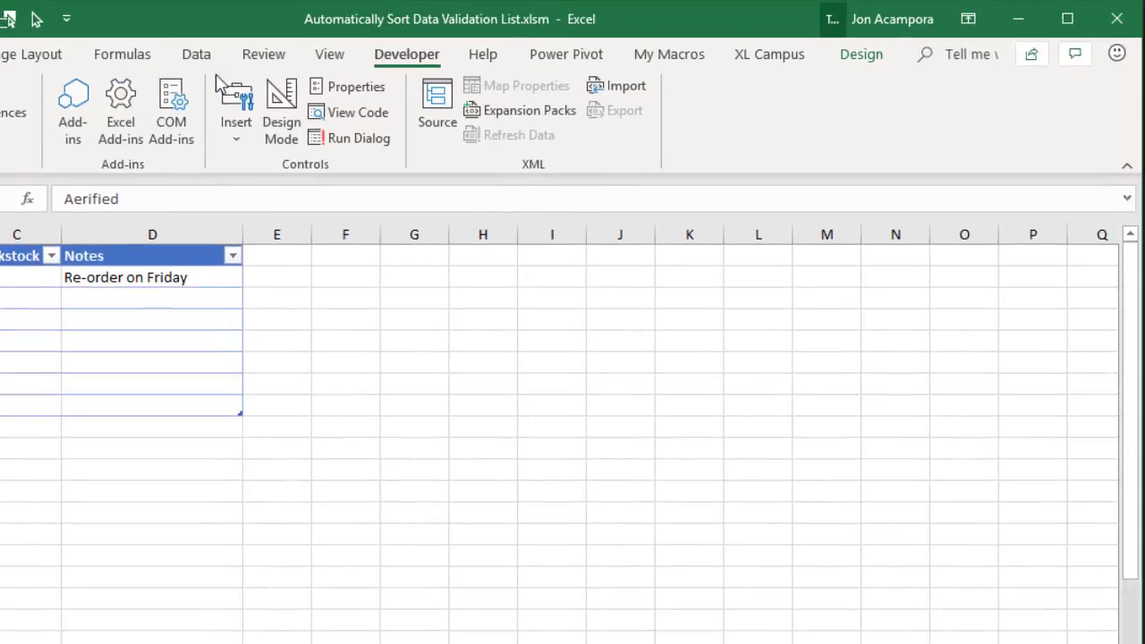
Confirm A7's data validation source is =rngProducts and review its alphabetical dropdown list
click(196, 54)
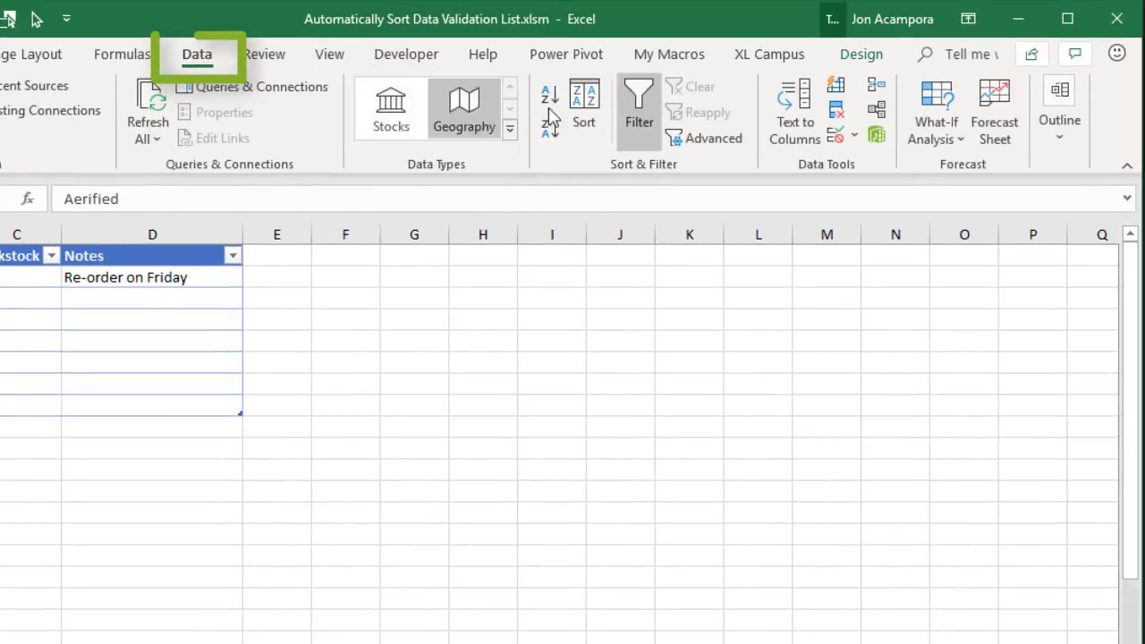
click(834, 134)
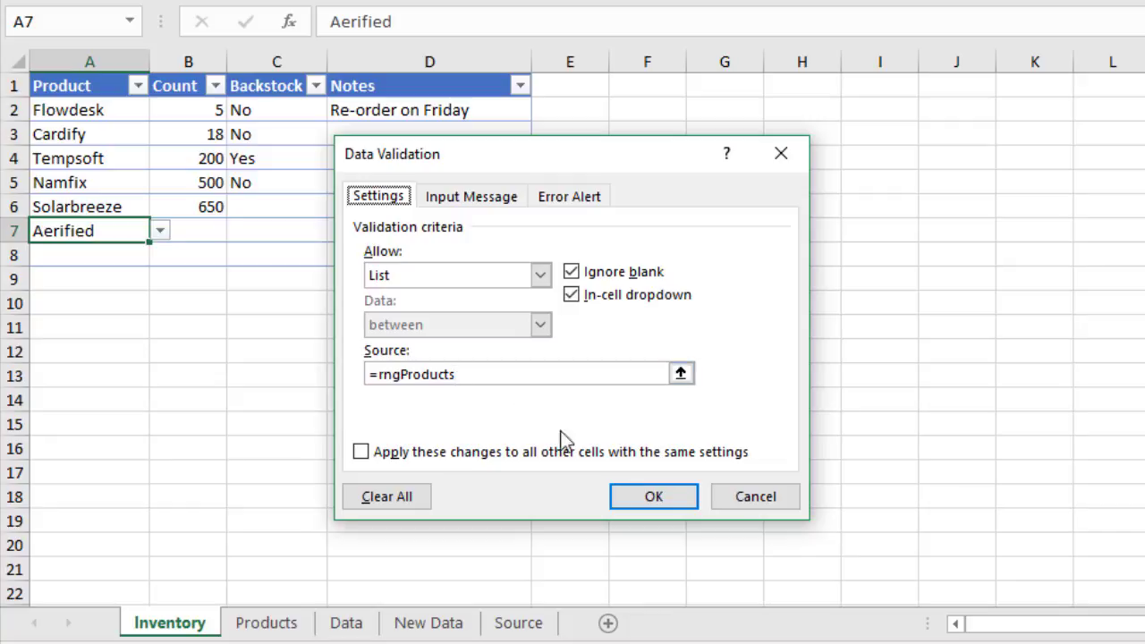
click(639, 499)
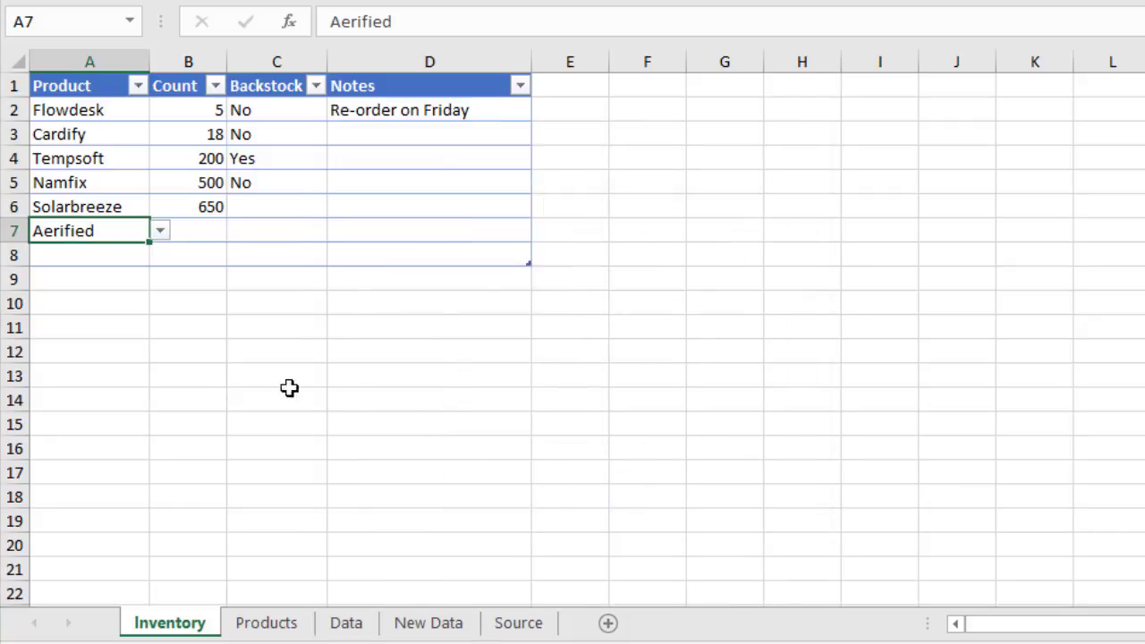
click(160, 232)
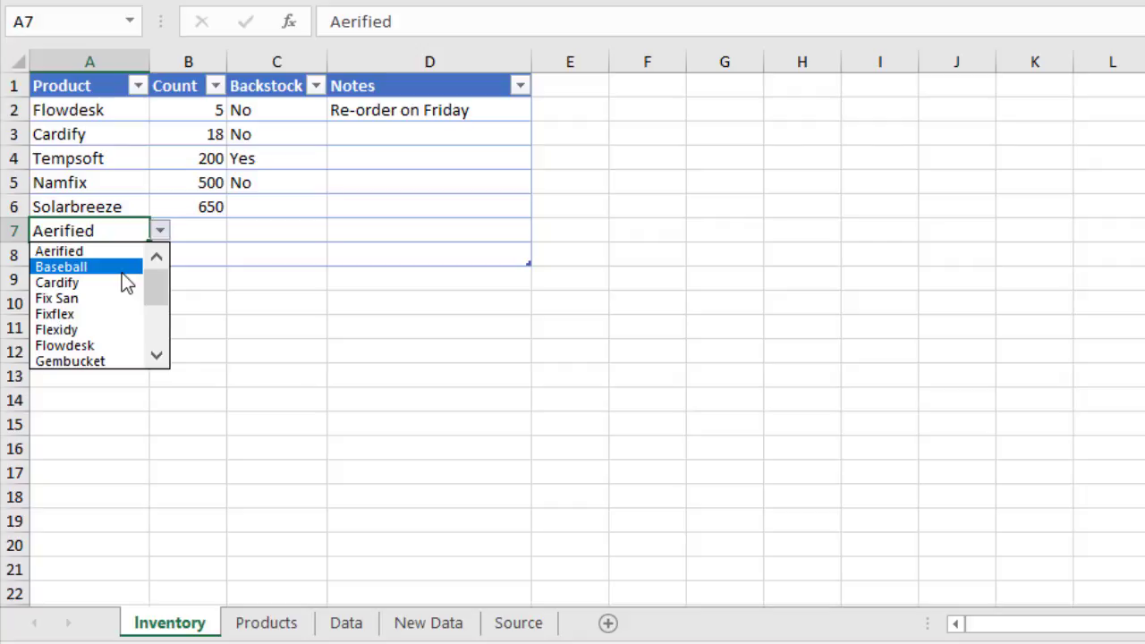
click(256, 621)
Sort the Products column Z to A on the Products sheet
click(257, 626)
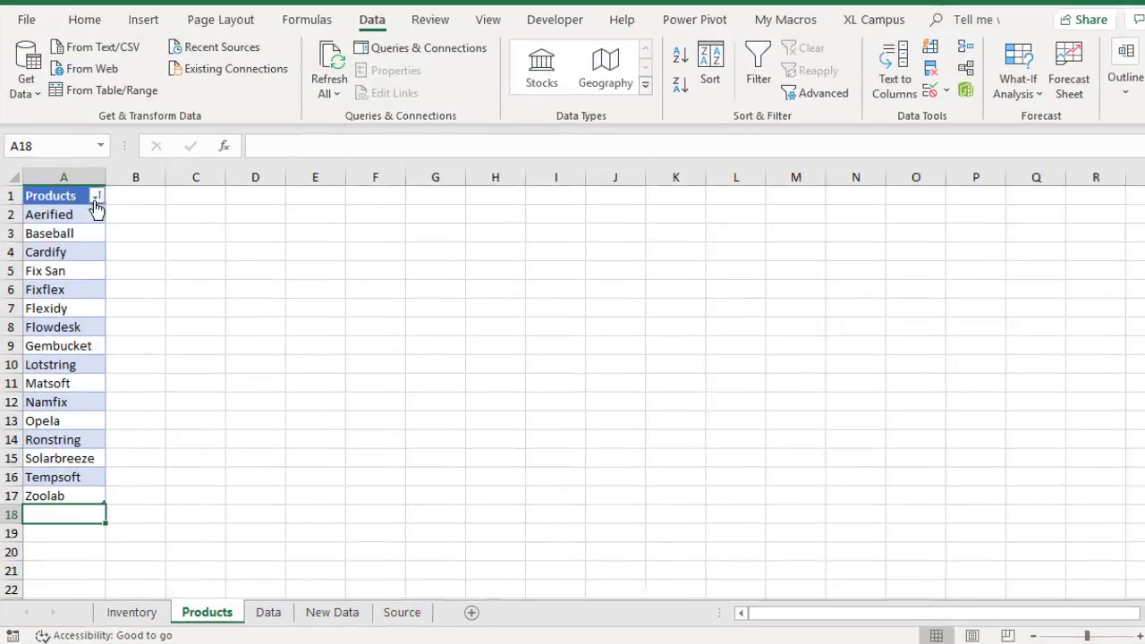
click(96, 196)
click(84, 238)
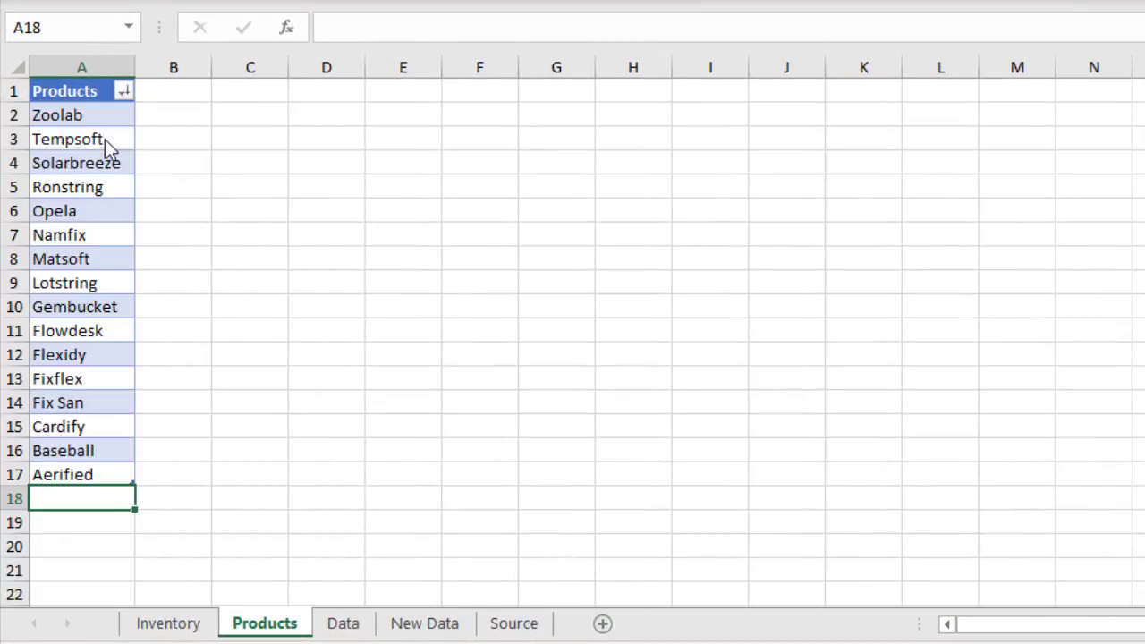
Check that A7's dropdown on Inventory now lists Zoolab first, leaving Aerified in place
click(179, 622)
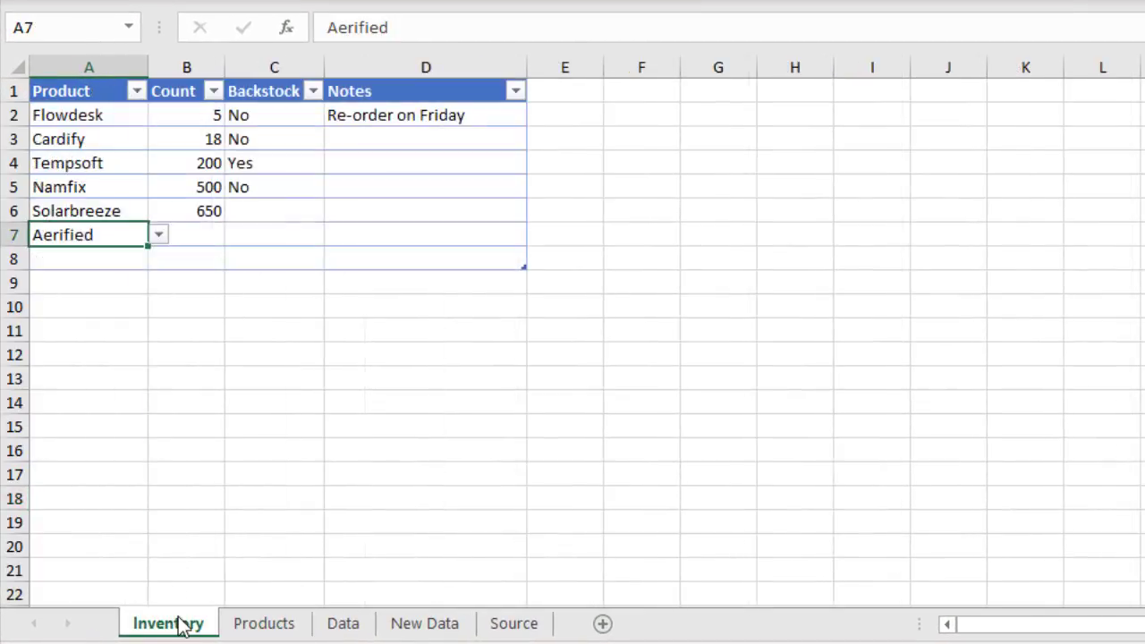
click(158, 235)
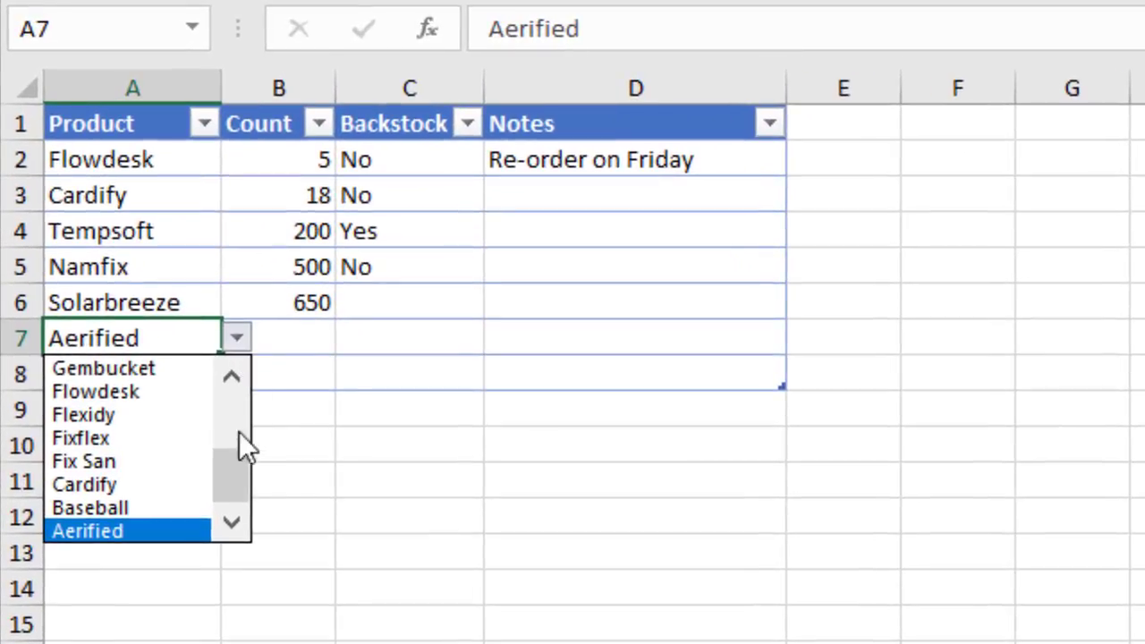
drag(230, 481, 230, 415)
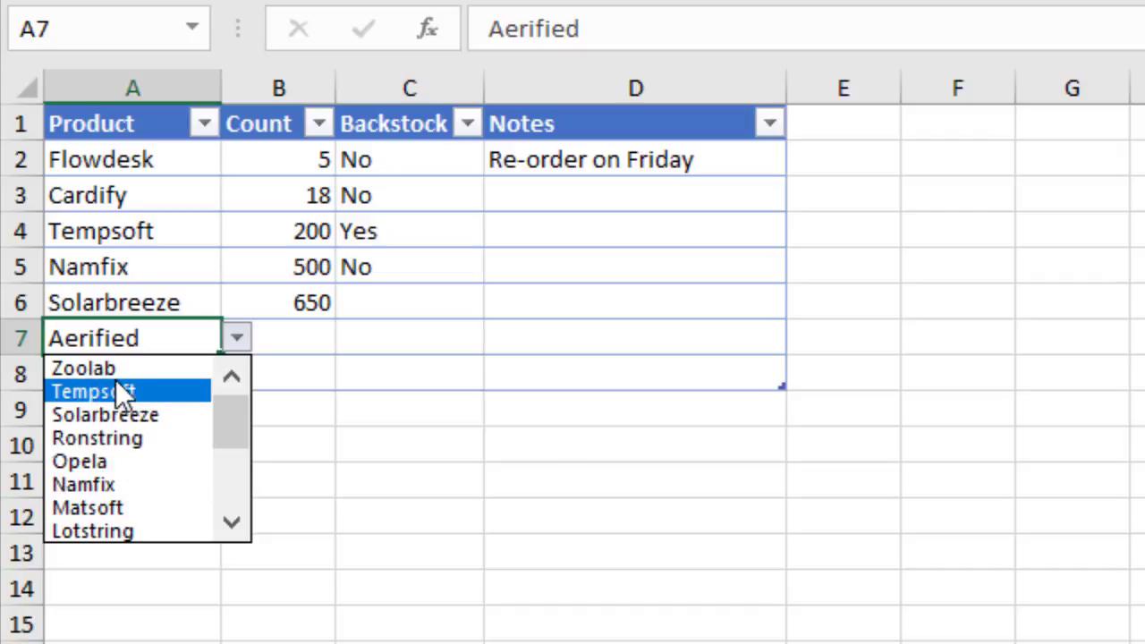
click(161, 341)
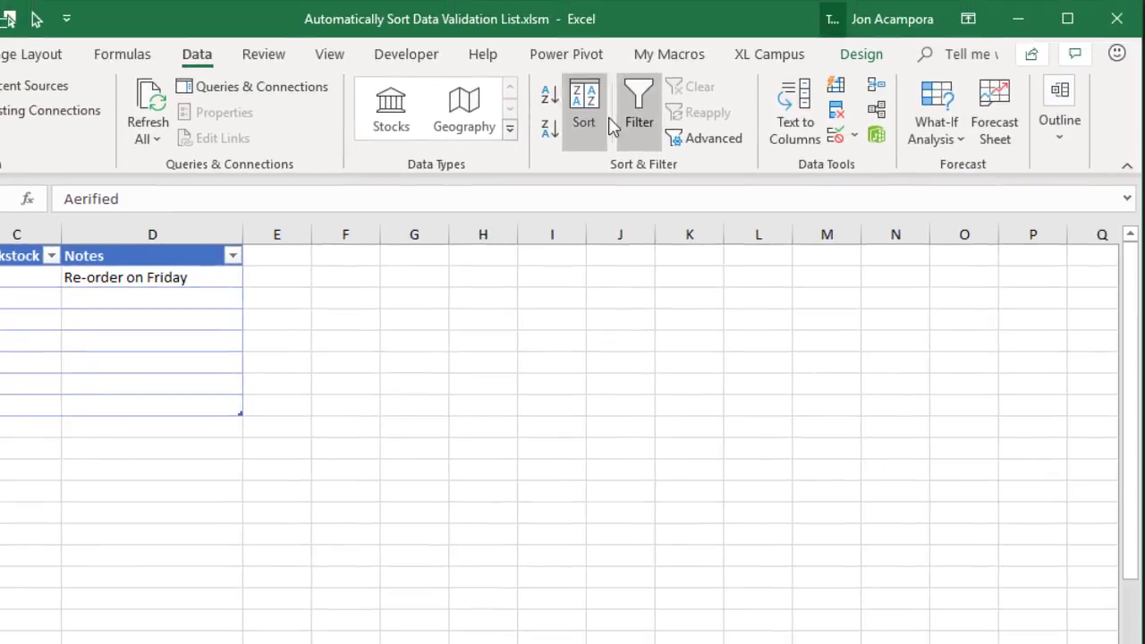
click(741, 57)
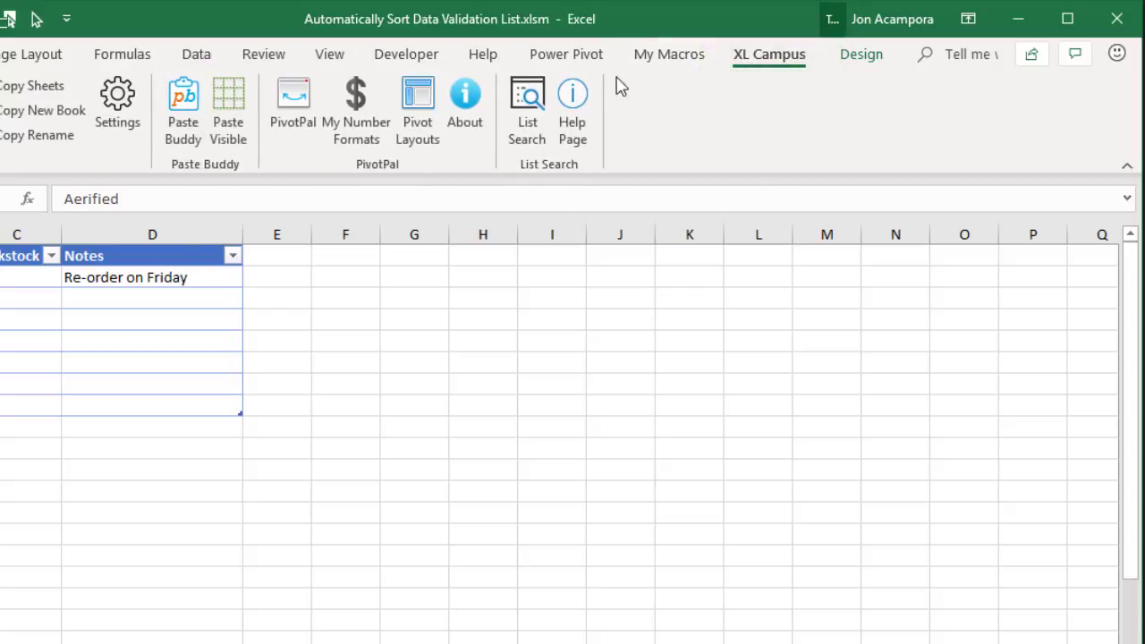
click(528, 130)
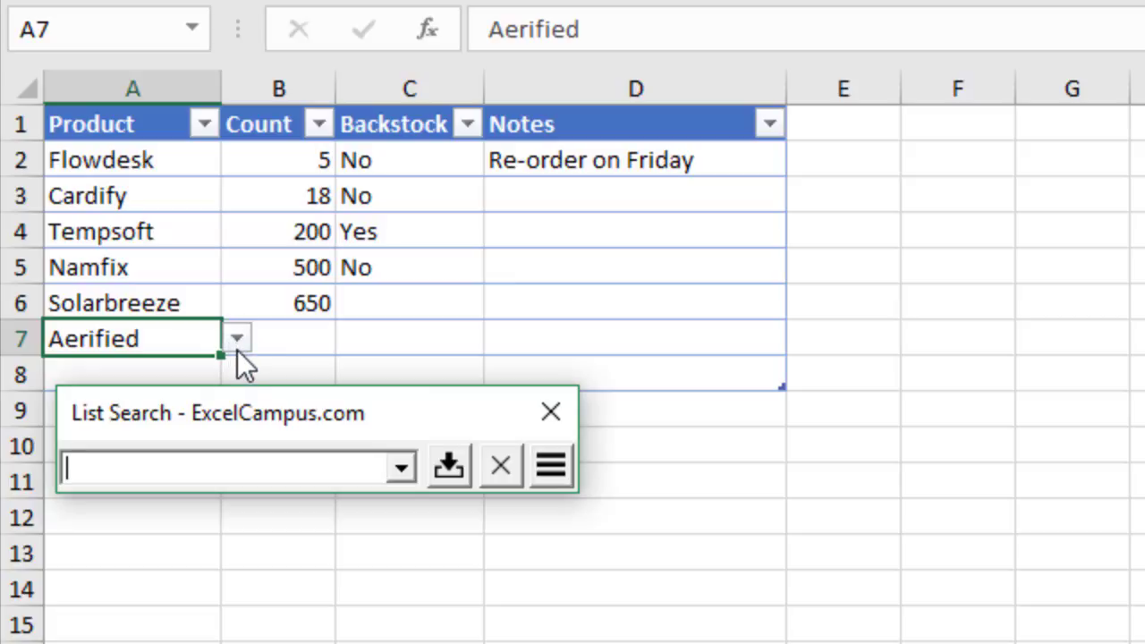
click(399, 467)
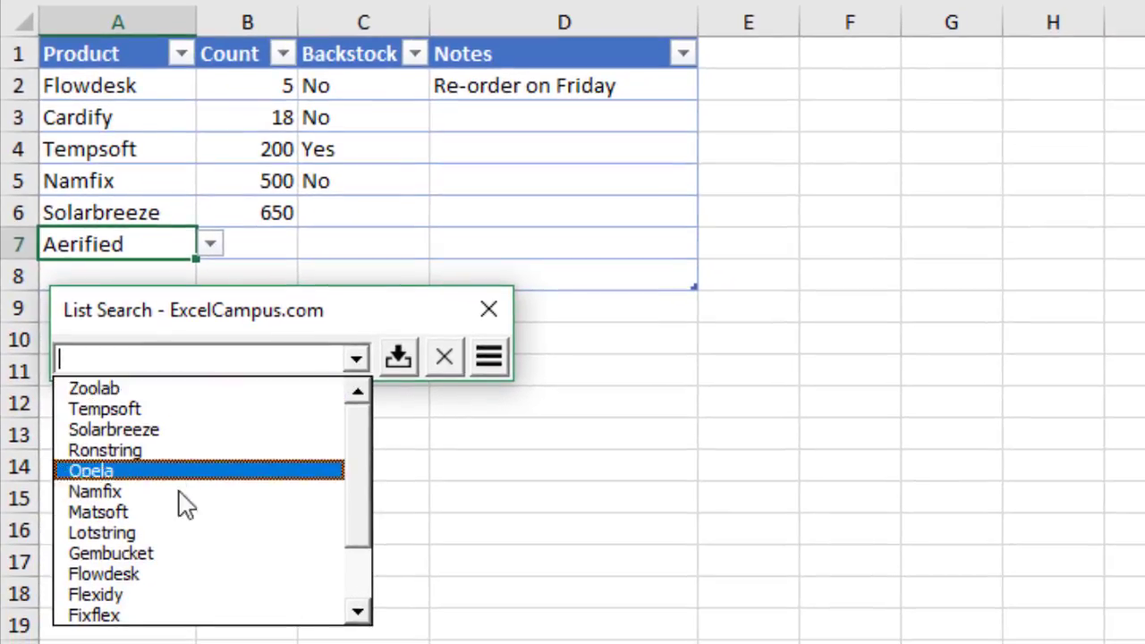
click(137, 360)
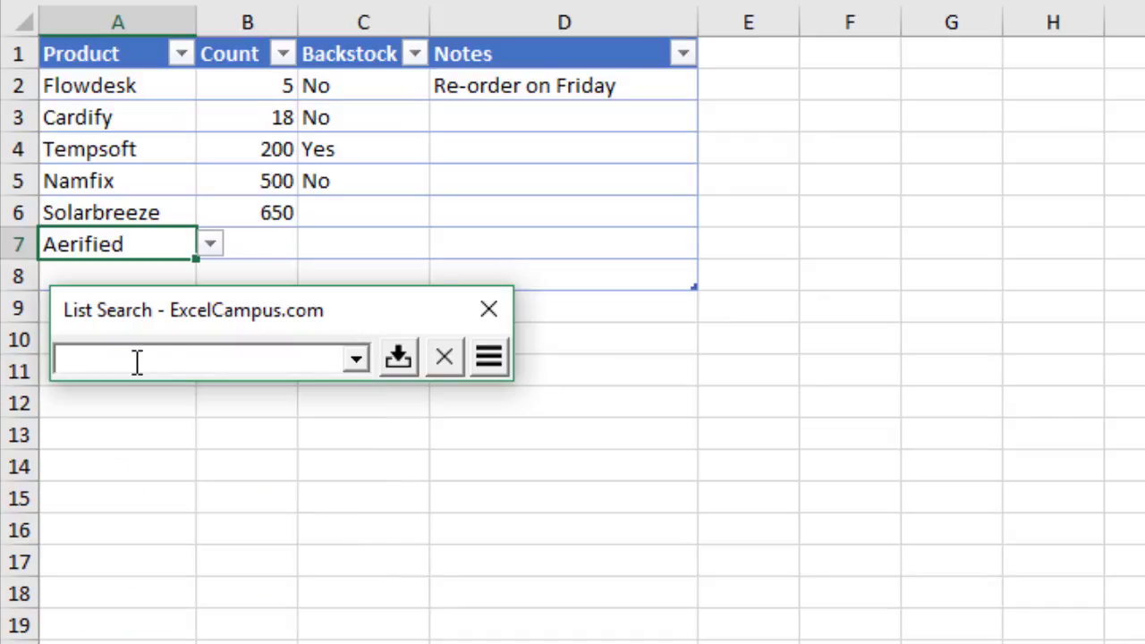
text(nam)
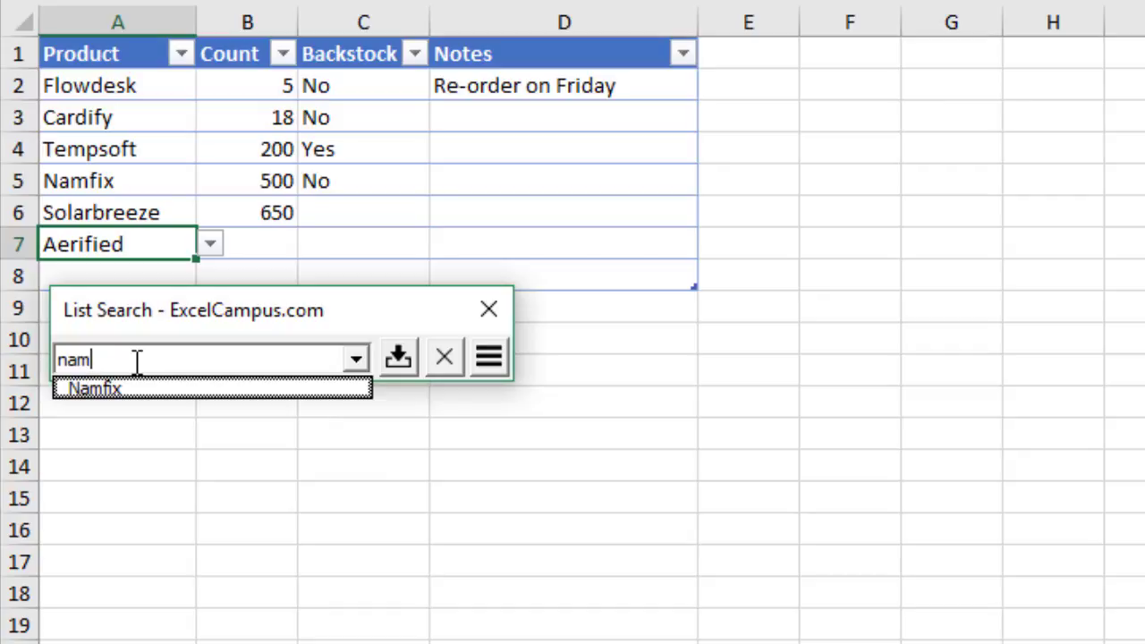
key(BackSpace)
key(BackSpace)
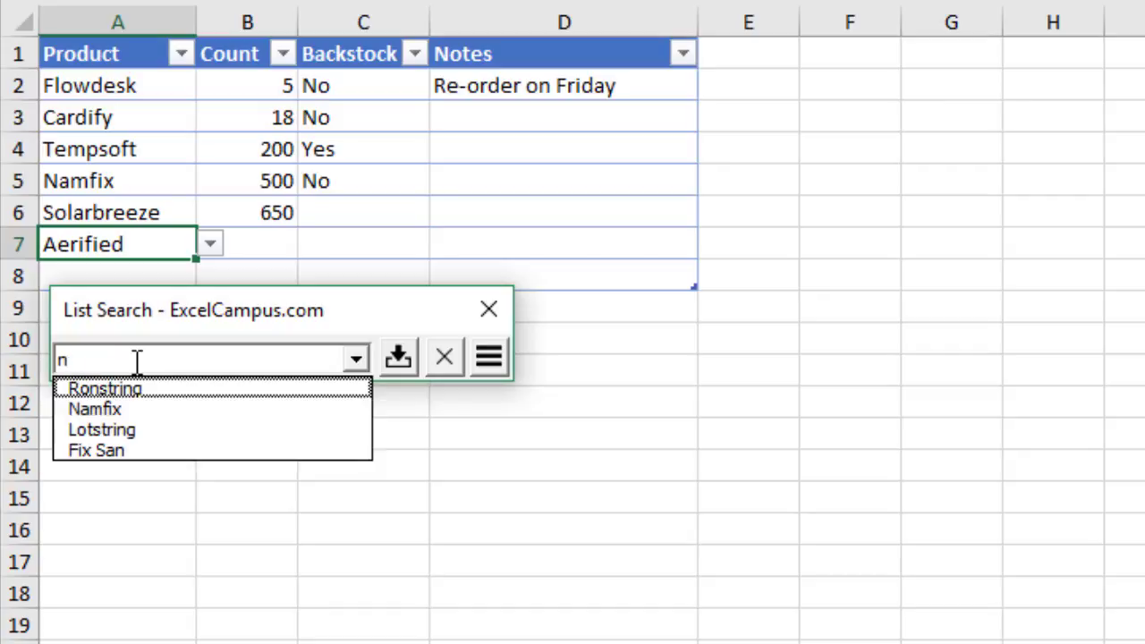
key(BackSpace)
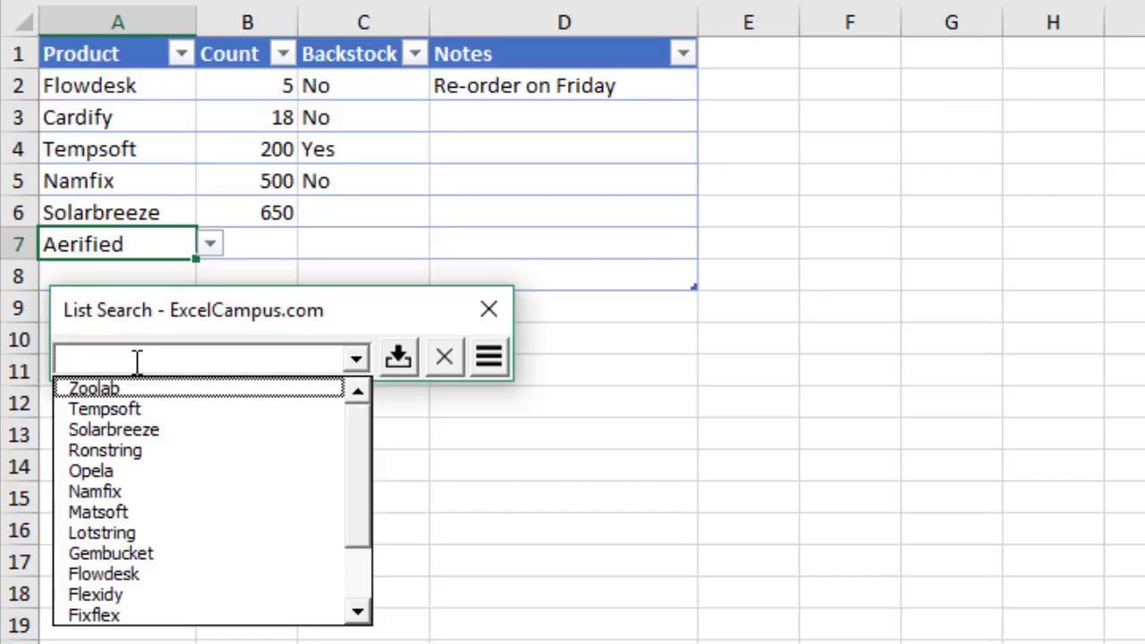
click(488, 358)
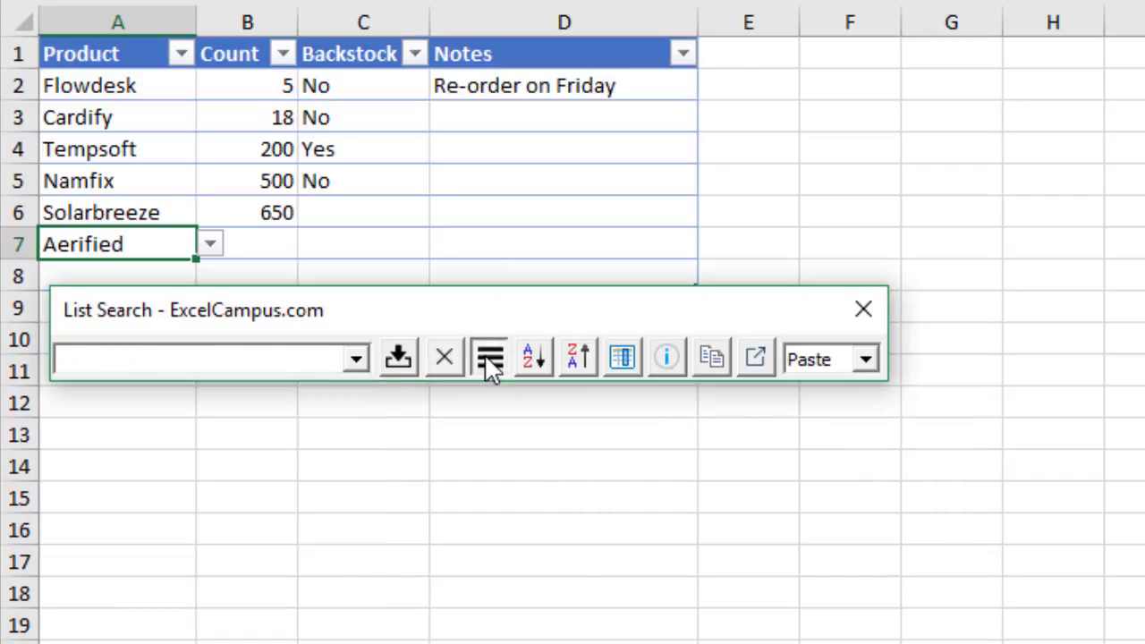
click(531, 363)
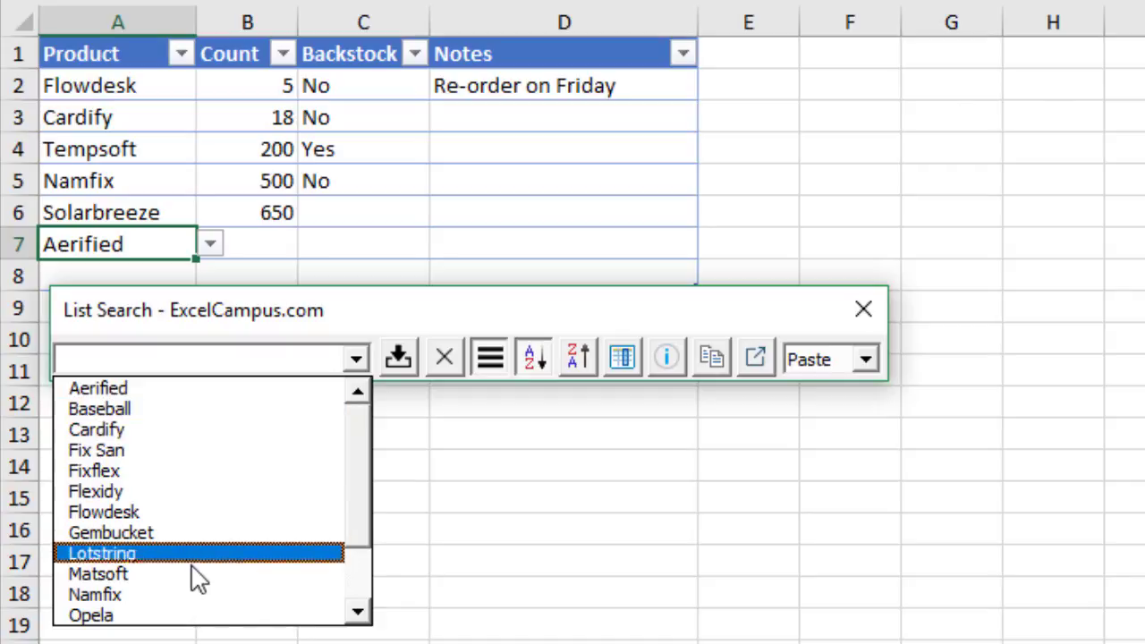
click(580, 362)
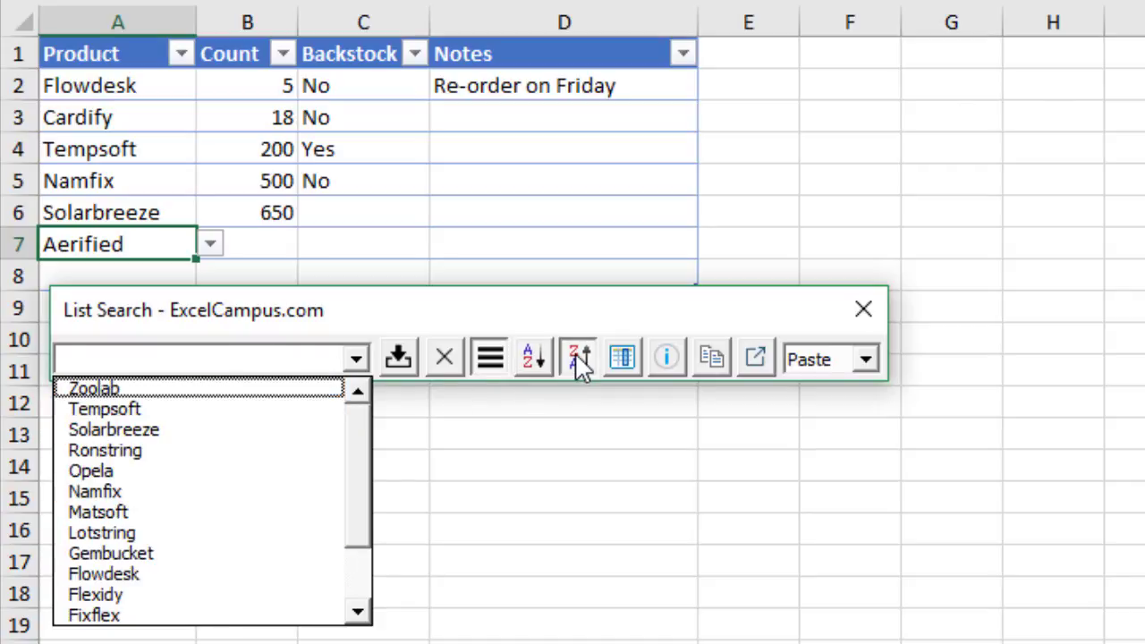
click(581, 363)
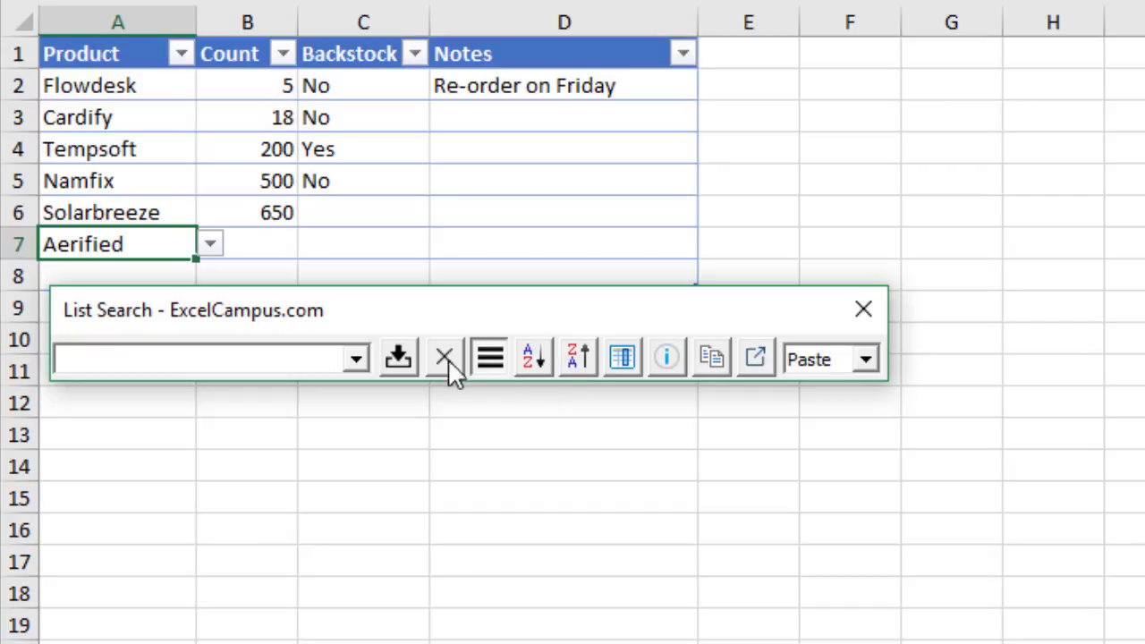
click(355, 359)
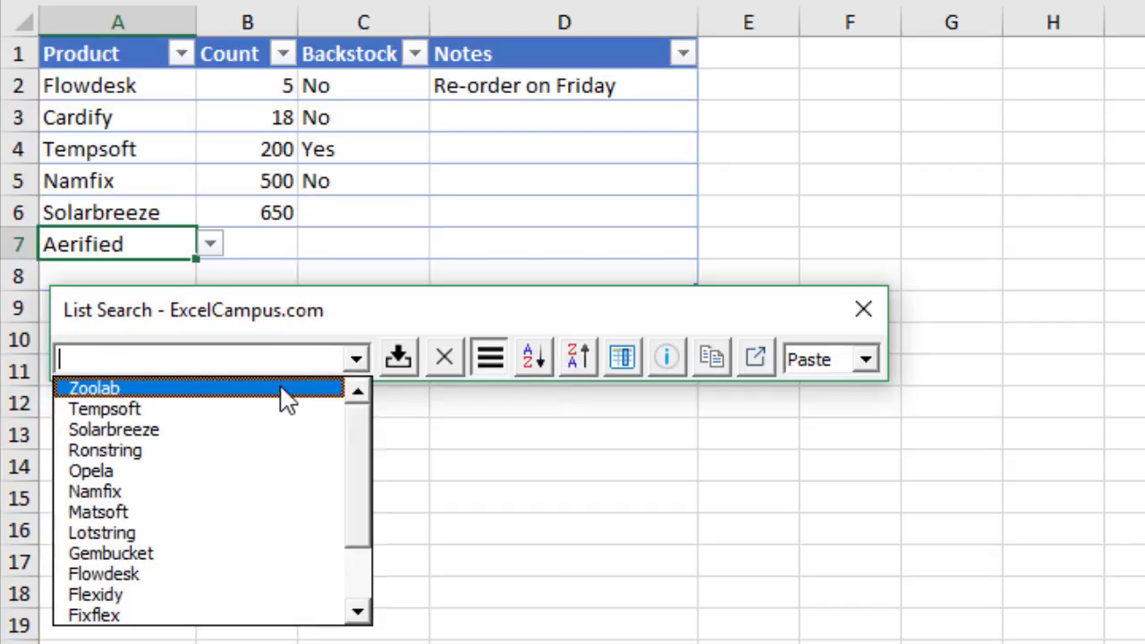
click(530, 361)
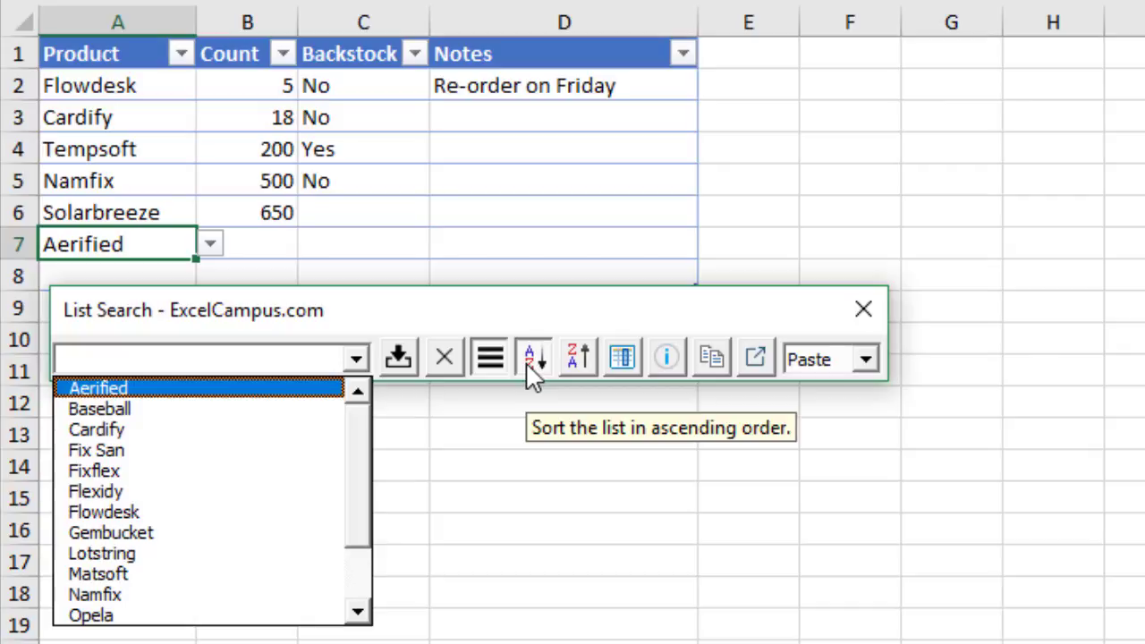
click(864, 309)
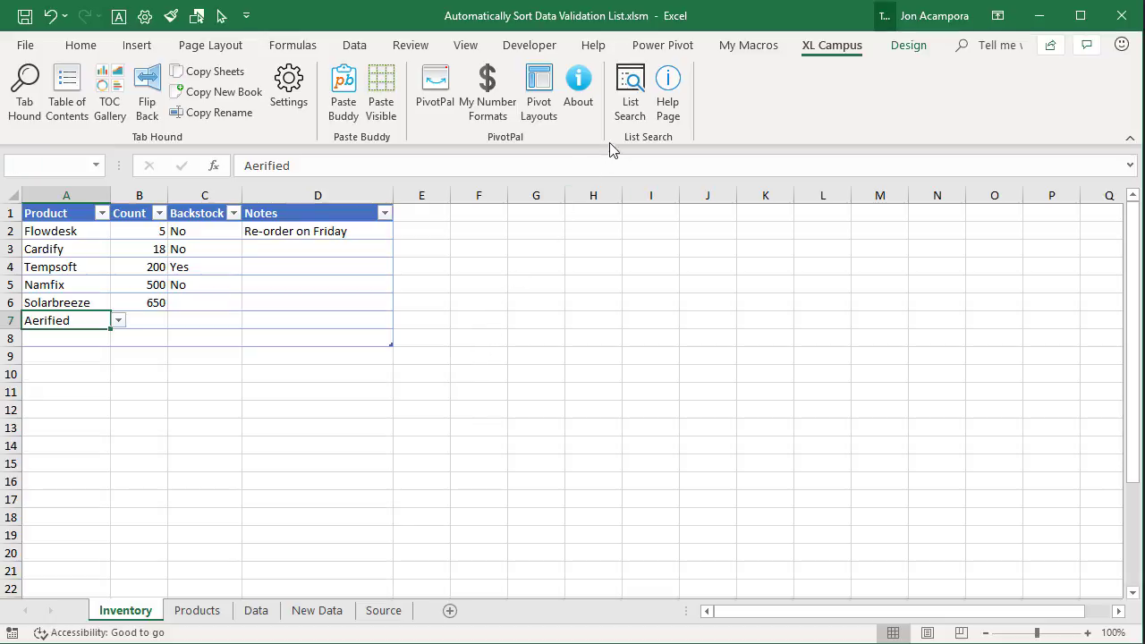
Search 'fl' in the List Search box and place Flexidy into cell A7
click(626, 103)
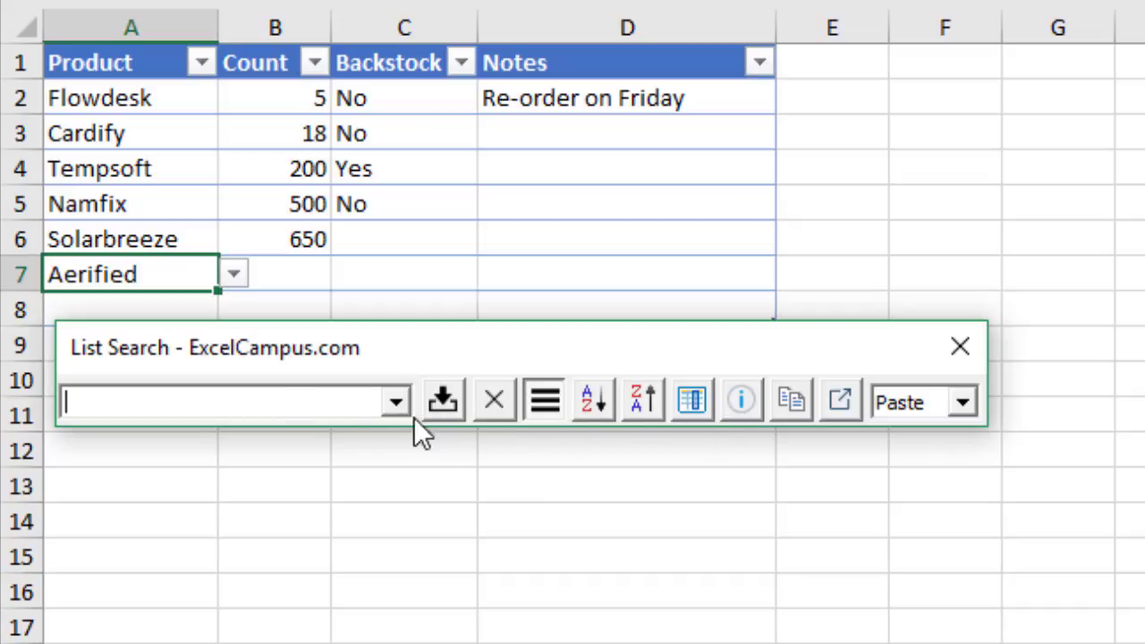
text(fl)
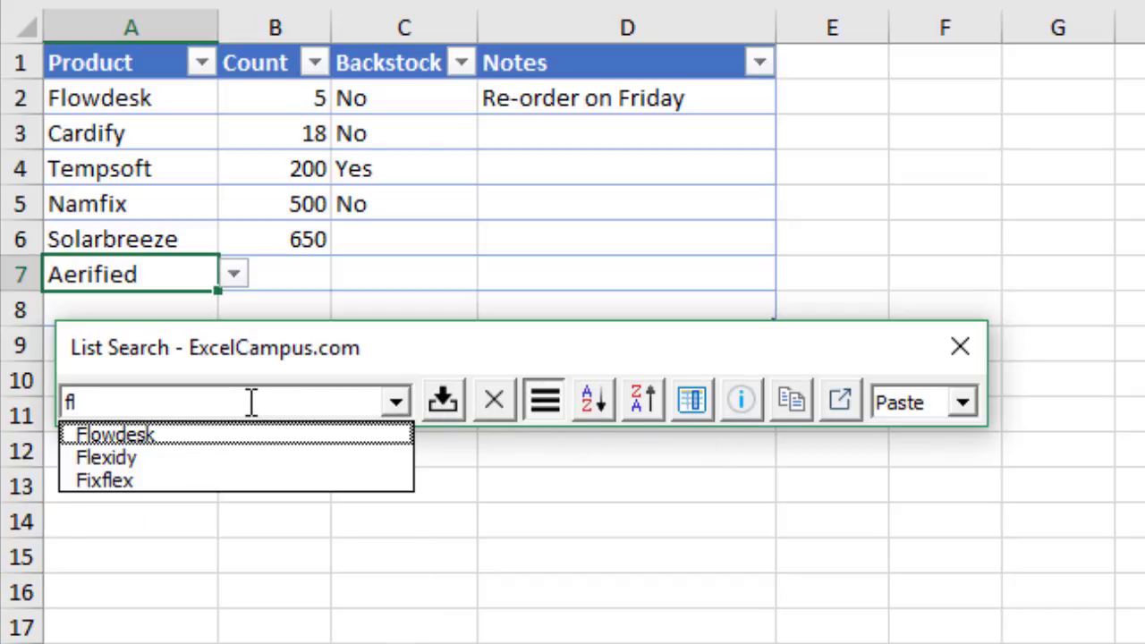
key(Down)
key(Down)
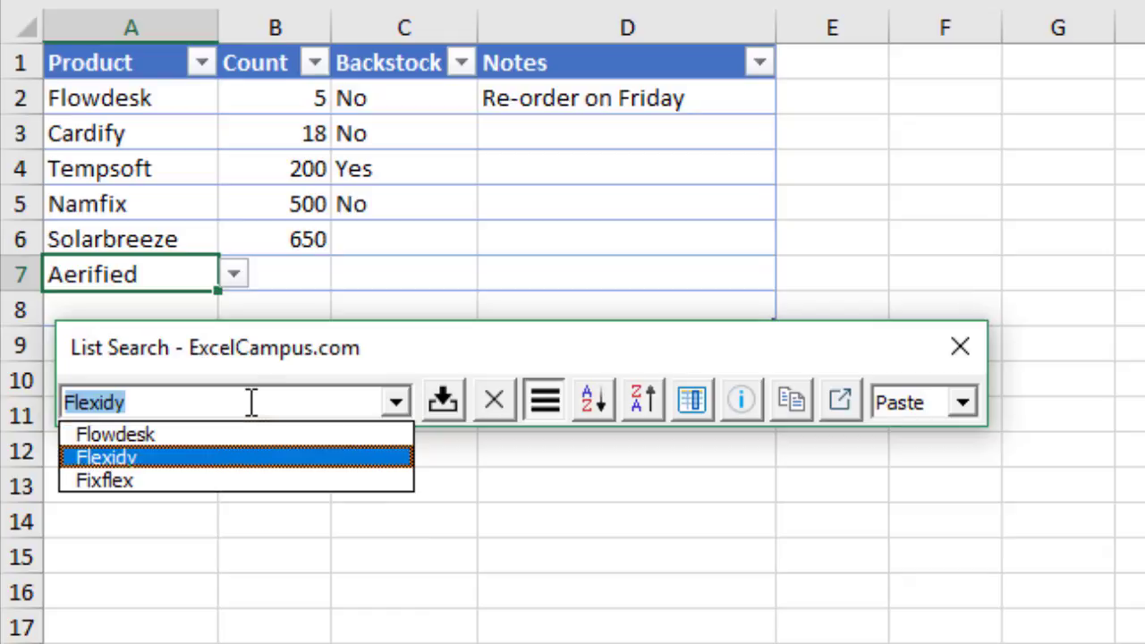
key(Return)
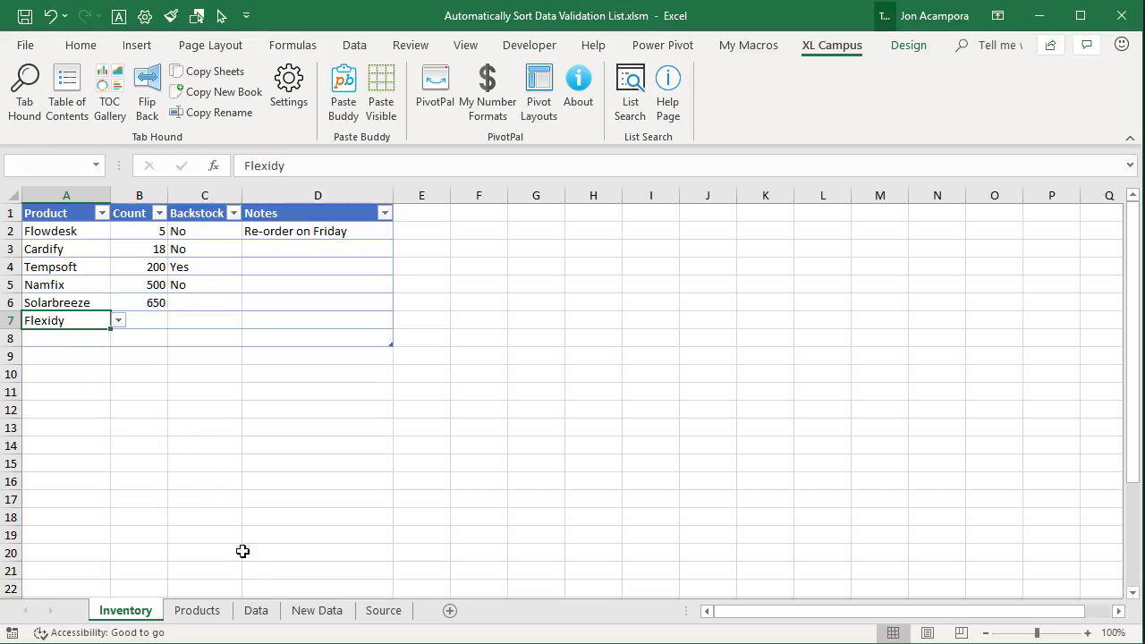
Load the Data sheet's orders table into Power Query using From Table/Range
click(256, 610)
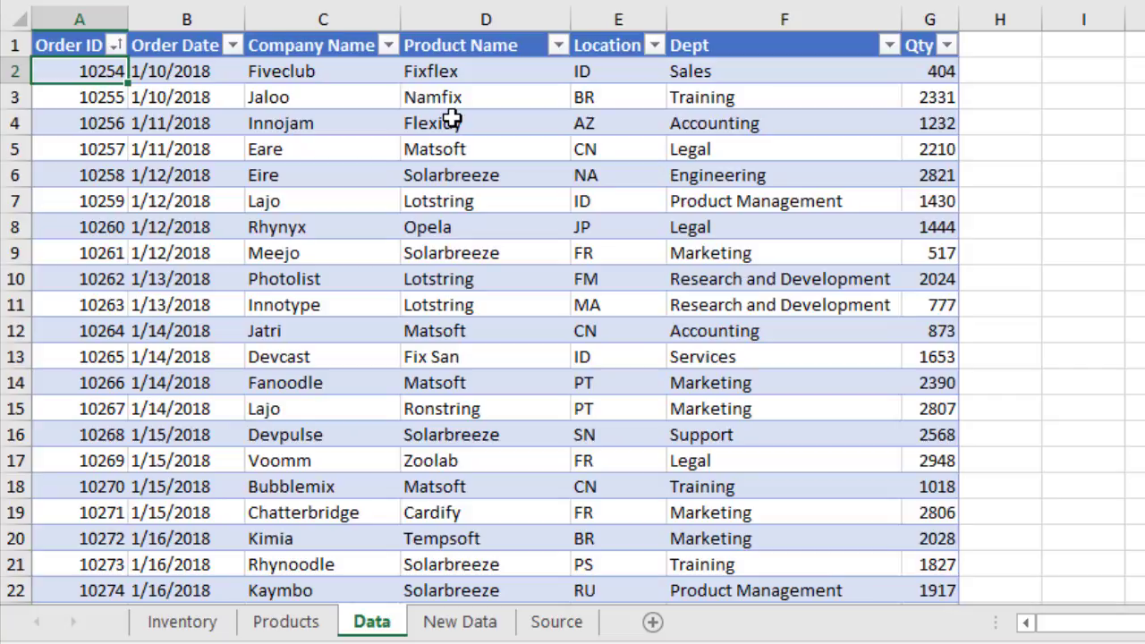
click(475, 36)
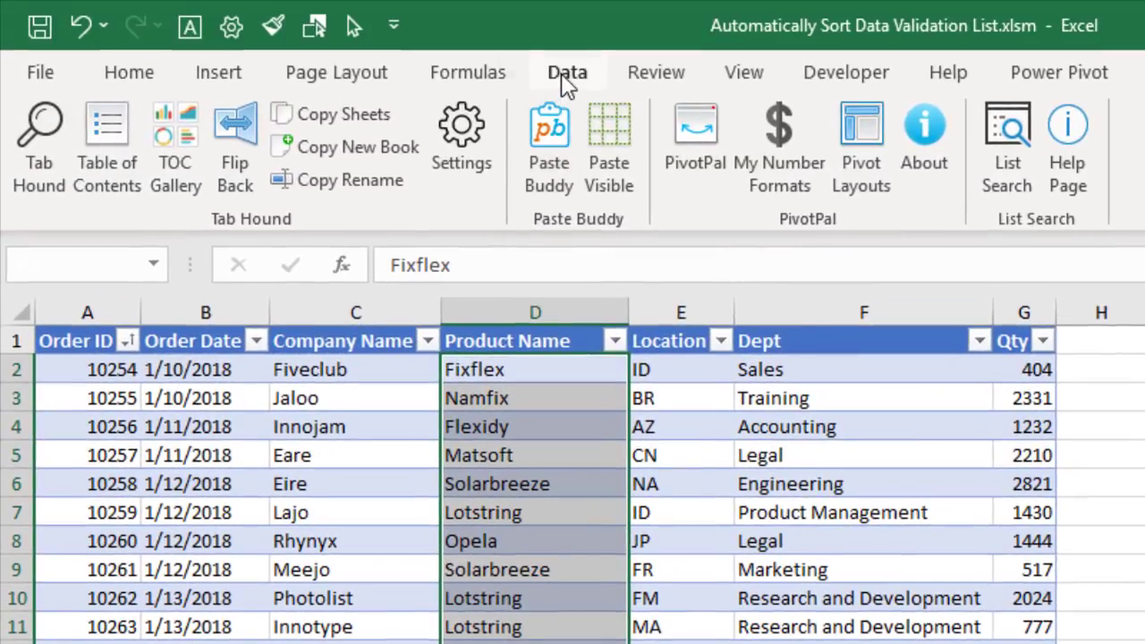
click(563, 76)
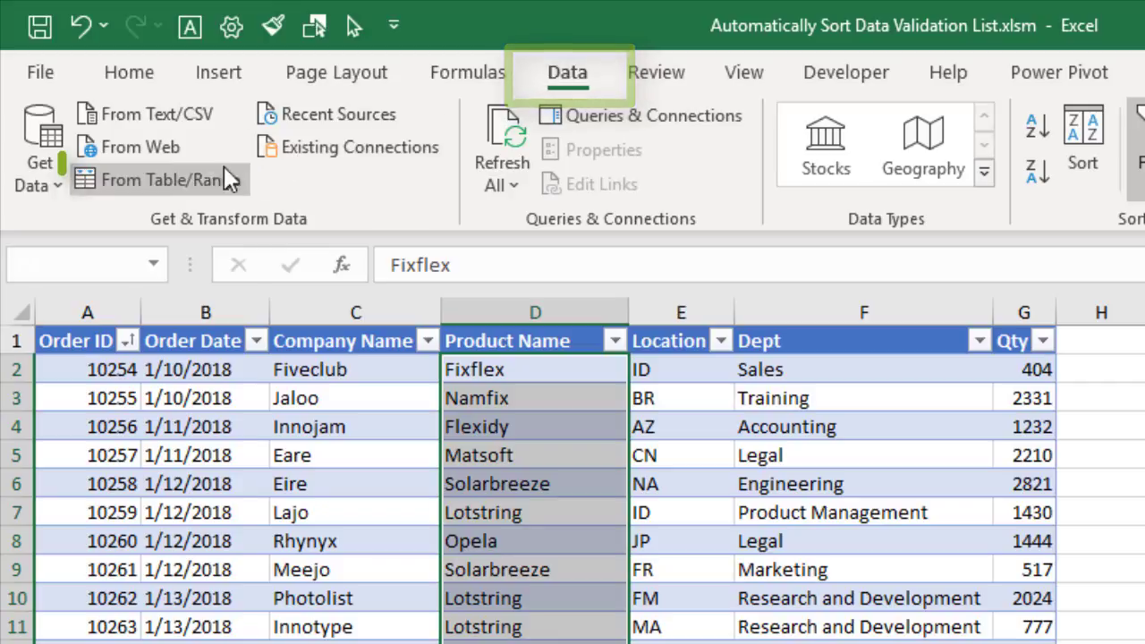
click(174, 176)
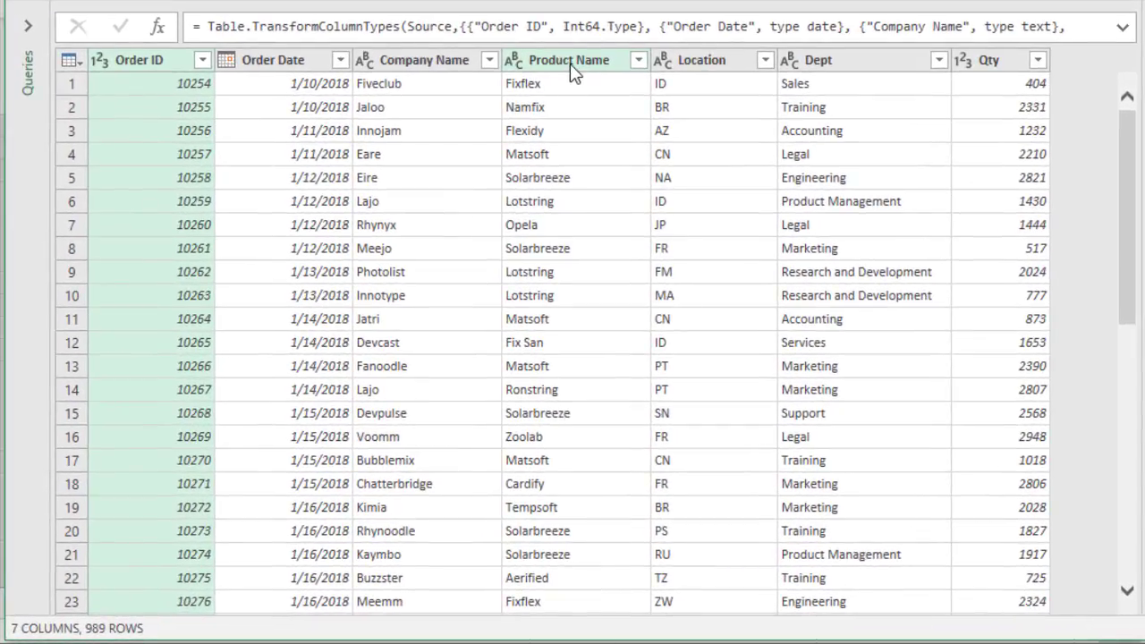
Keep only Product Name, remove duplicates, sort ascending, and load the 15 names to a new sheet
right_click(557, 64)
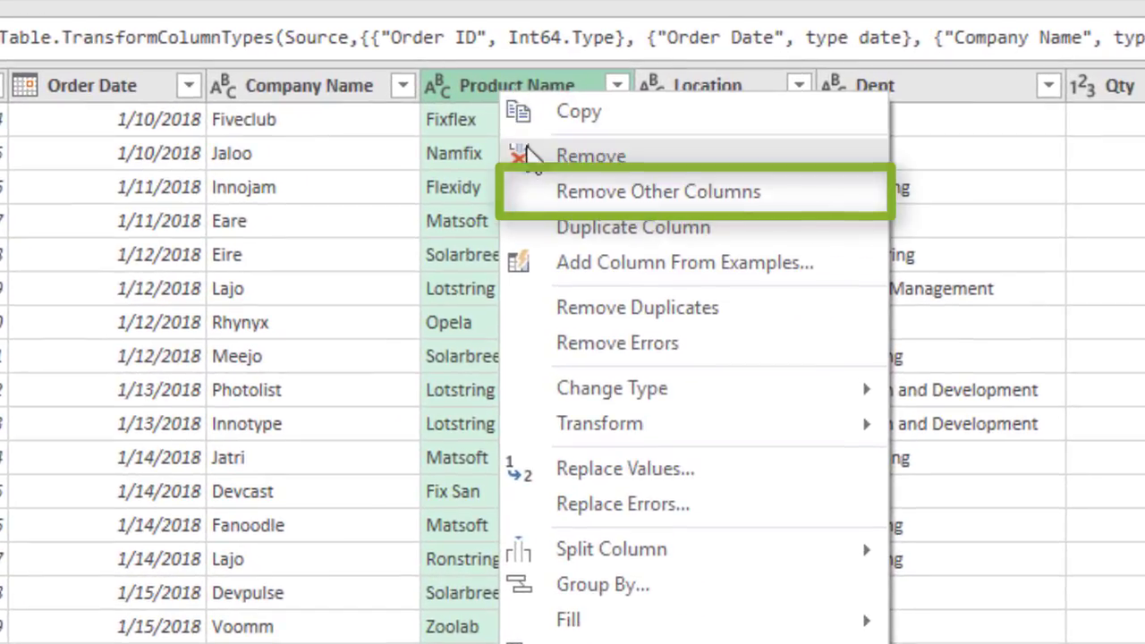
click(553, 190)
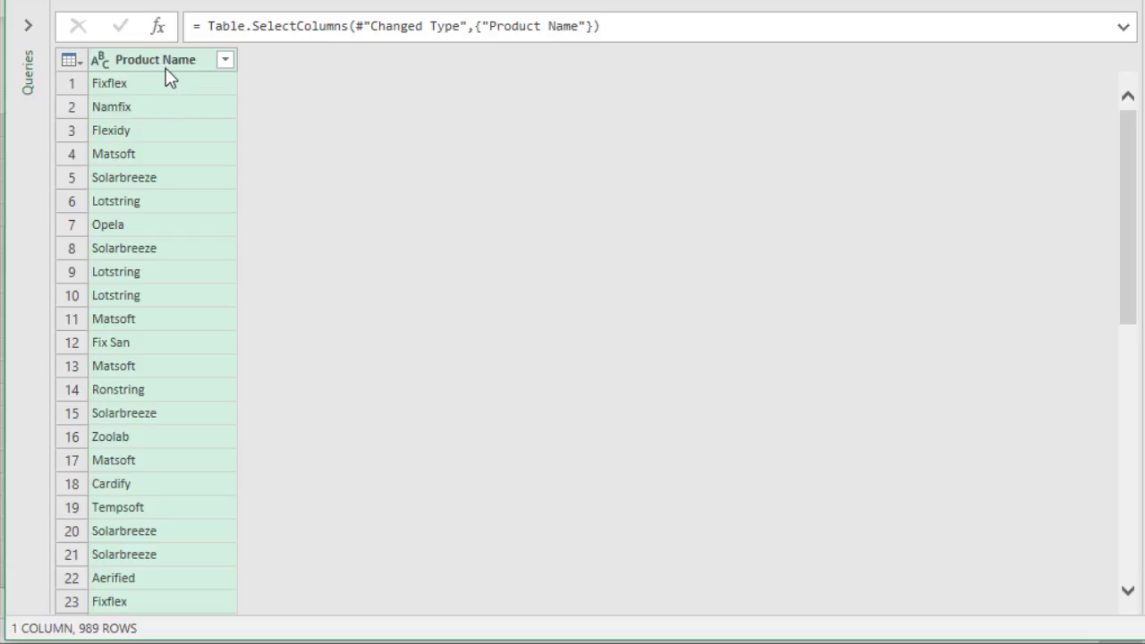
right_click(166, 63)
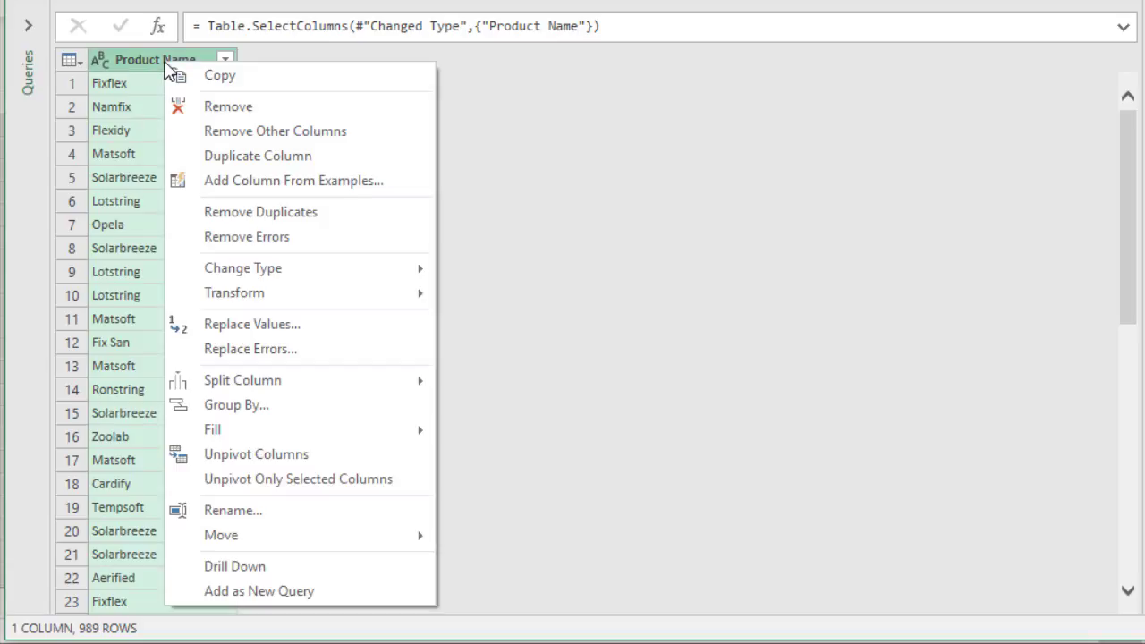
click(211, 214)
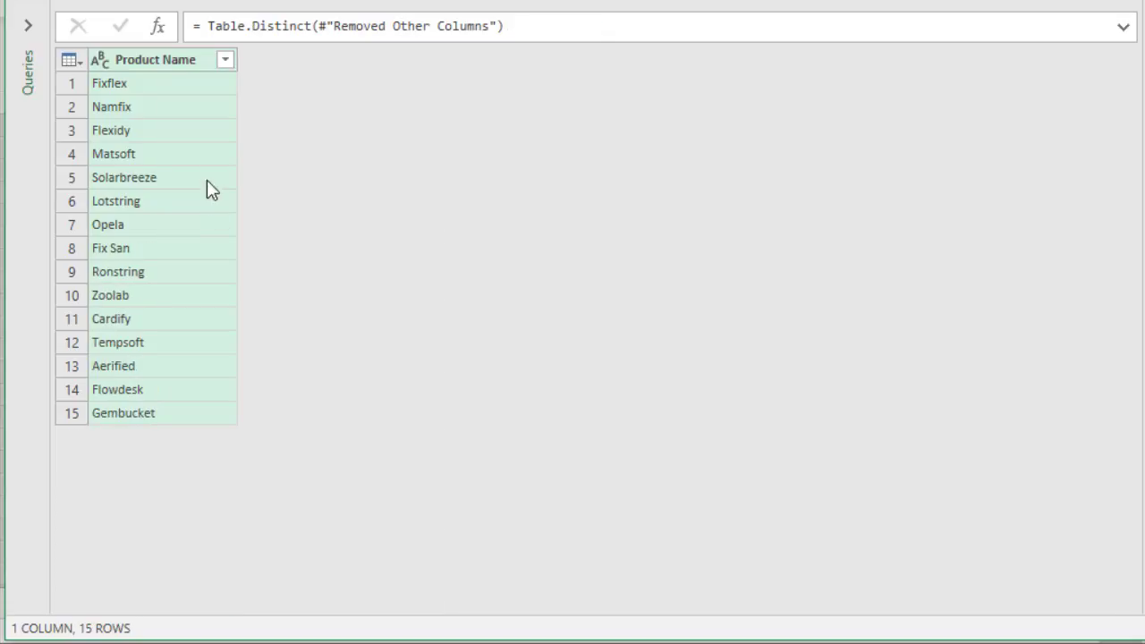
click(224, 61)
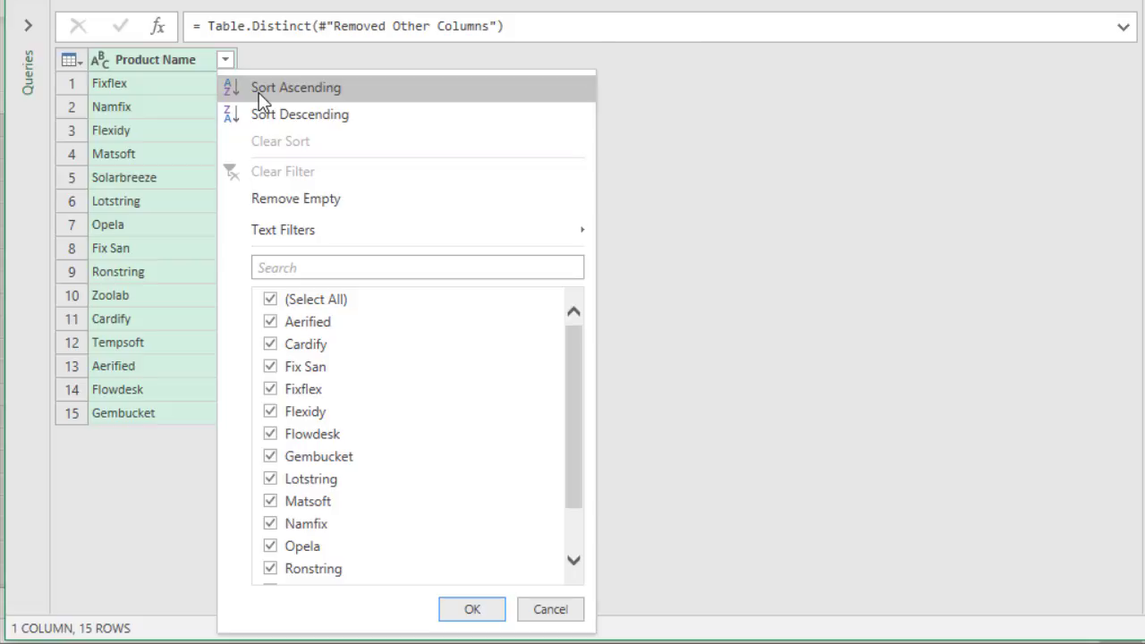
click(259, 92)
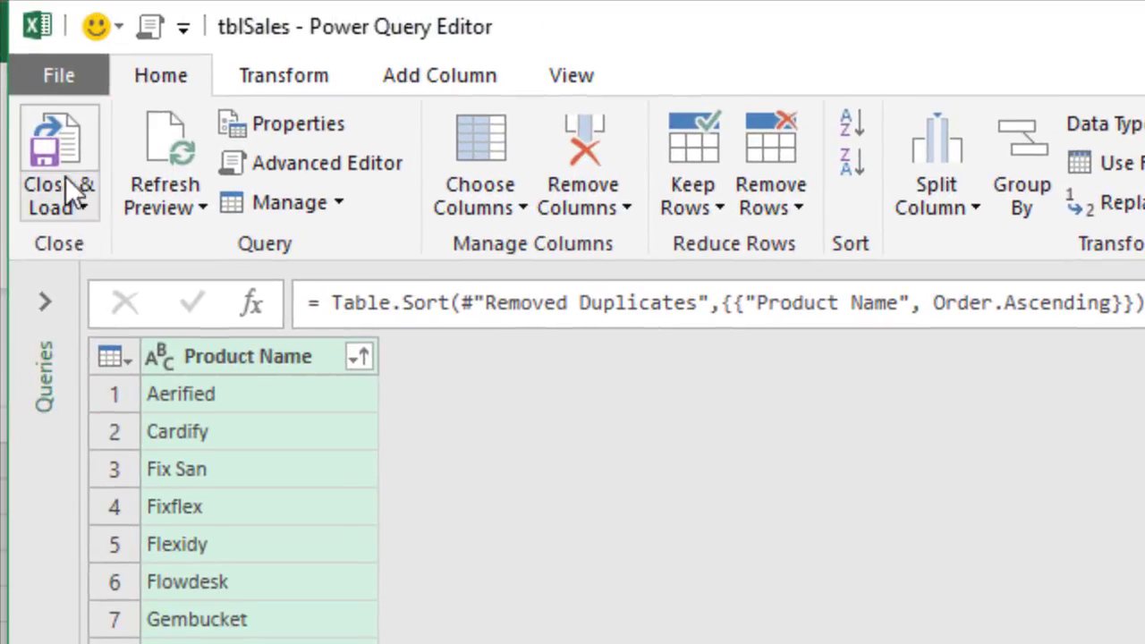
click(58, 148)
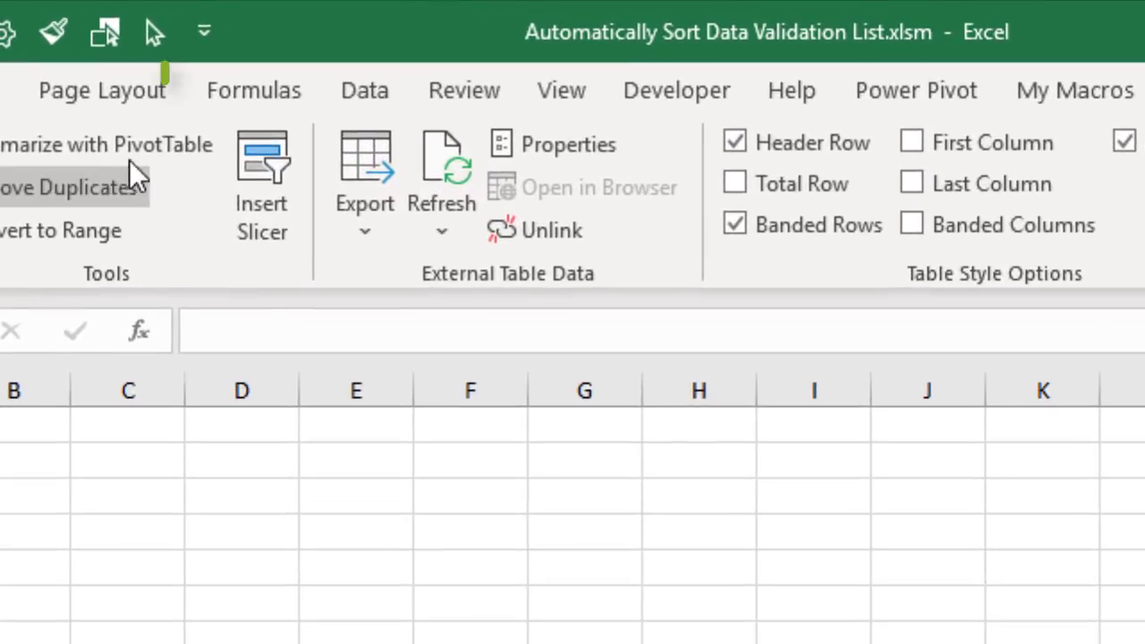
Define the name rngProductName referring to =tblSales_2[Product Name]
click(222, 87)
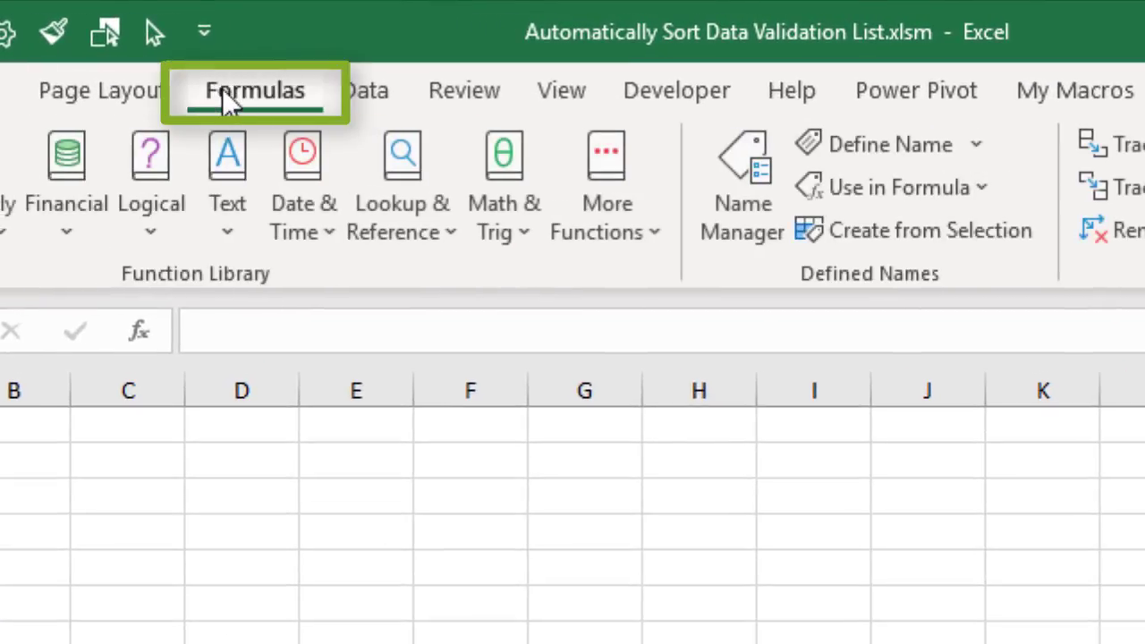
click(815, 147)
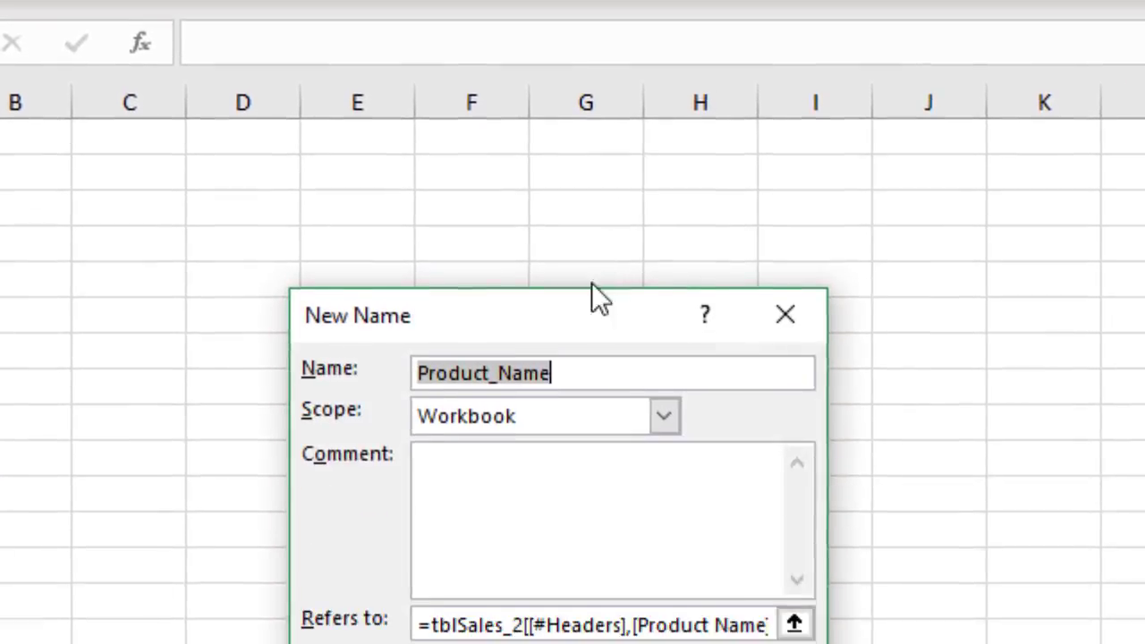
text(rng)
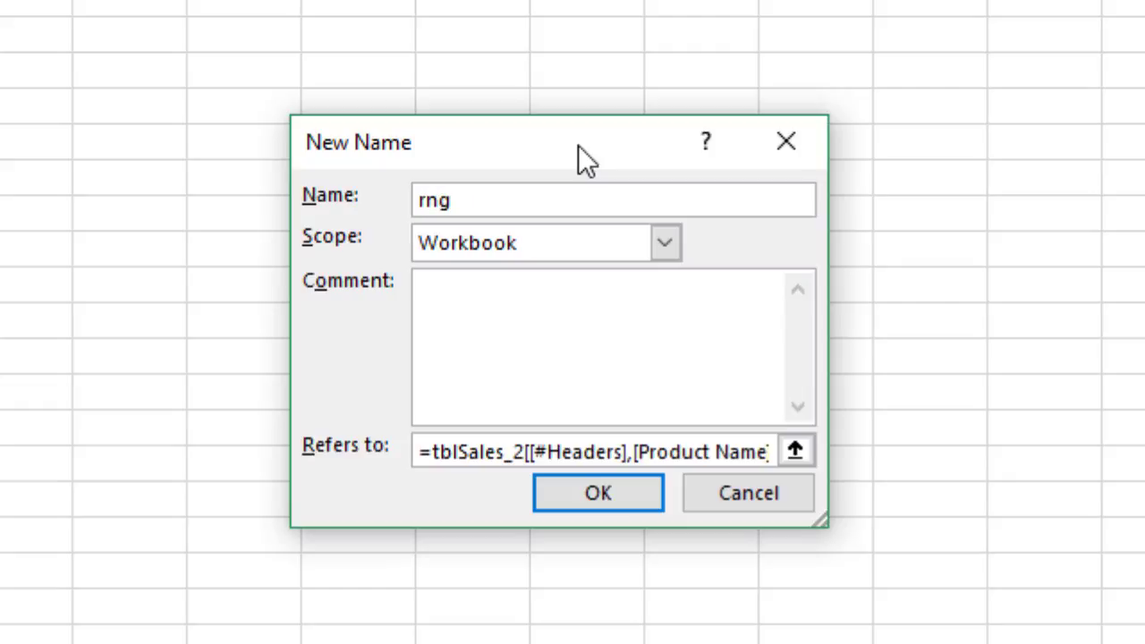
text(ProductName)
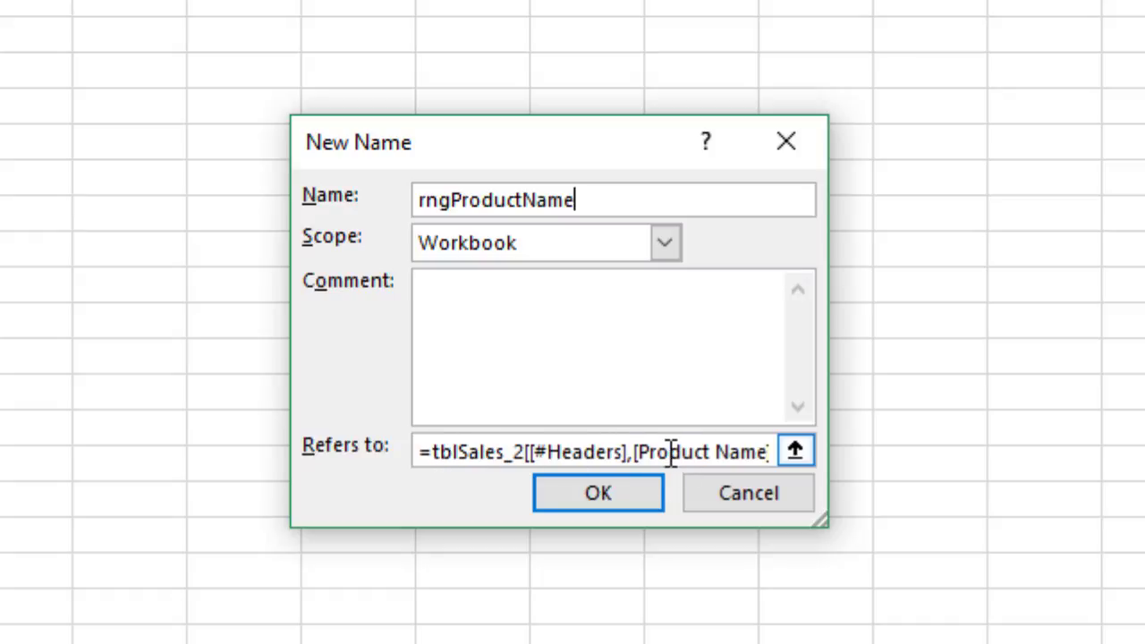
click(792, 454)
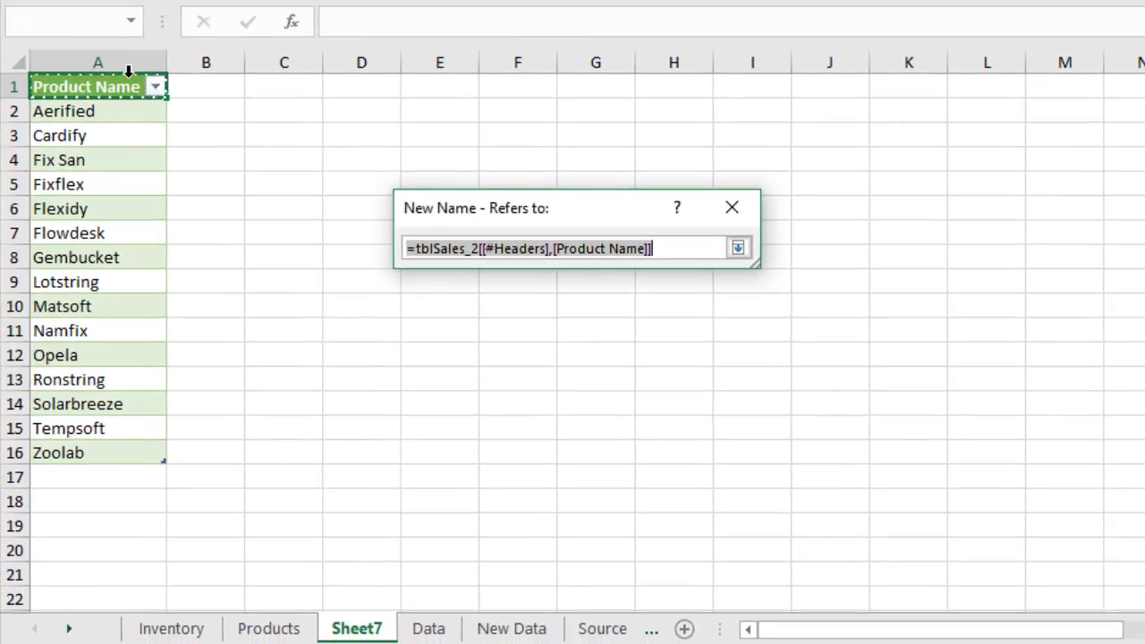
click(128, 71)
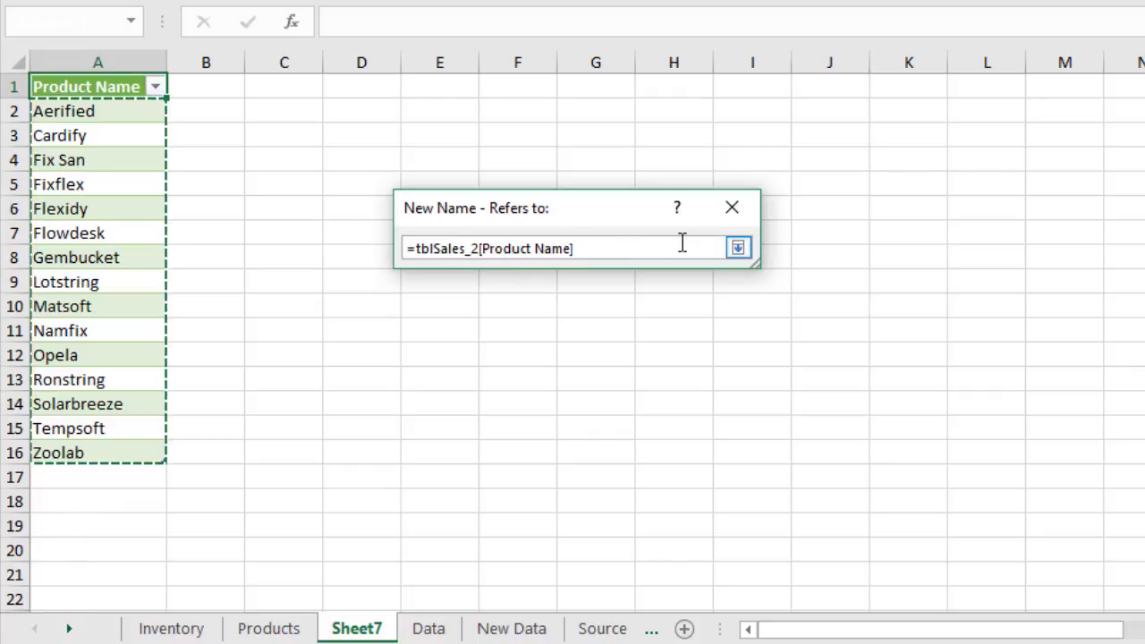
click(738, 248)
click(612, 453)
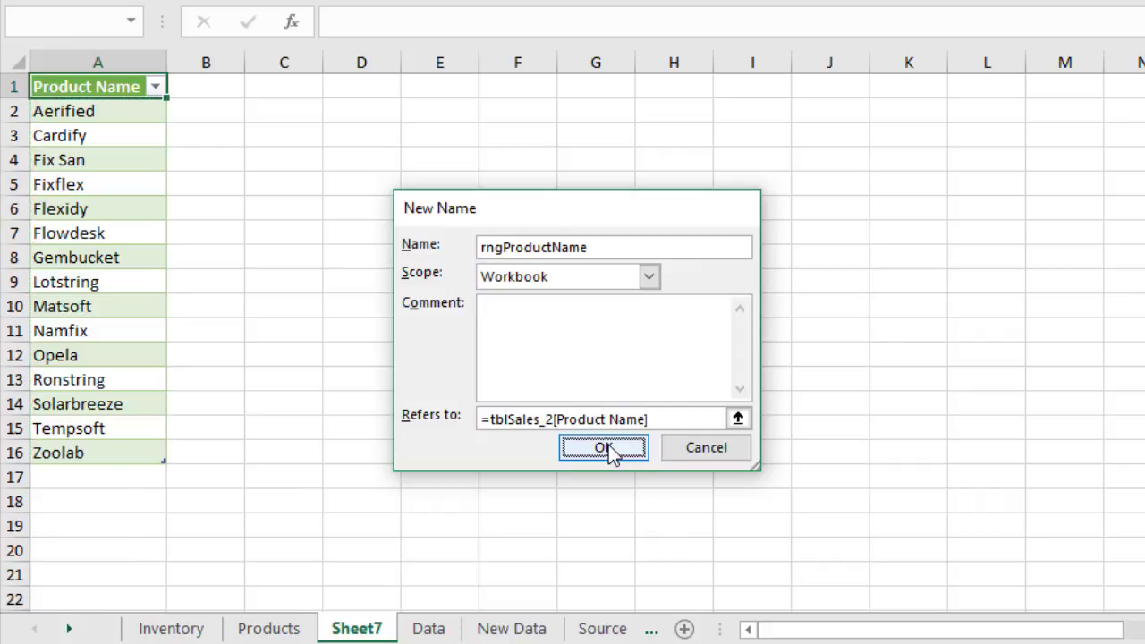
Create a List data validation rule for Inventory cell A10
click(198, 632)
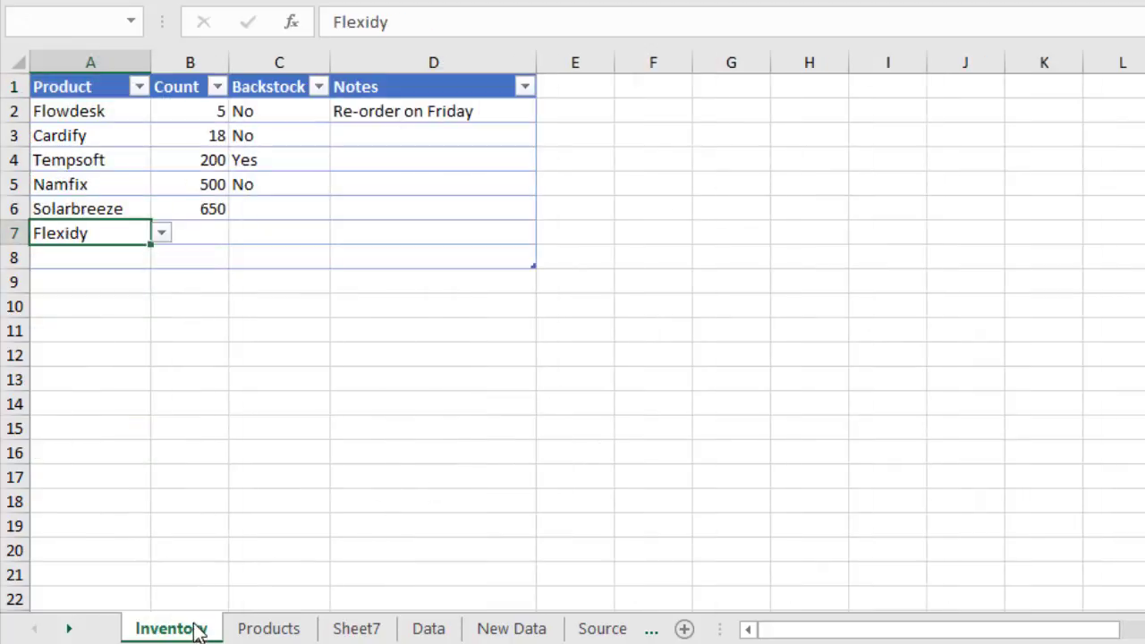
click(108, 308)
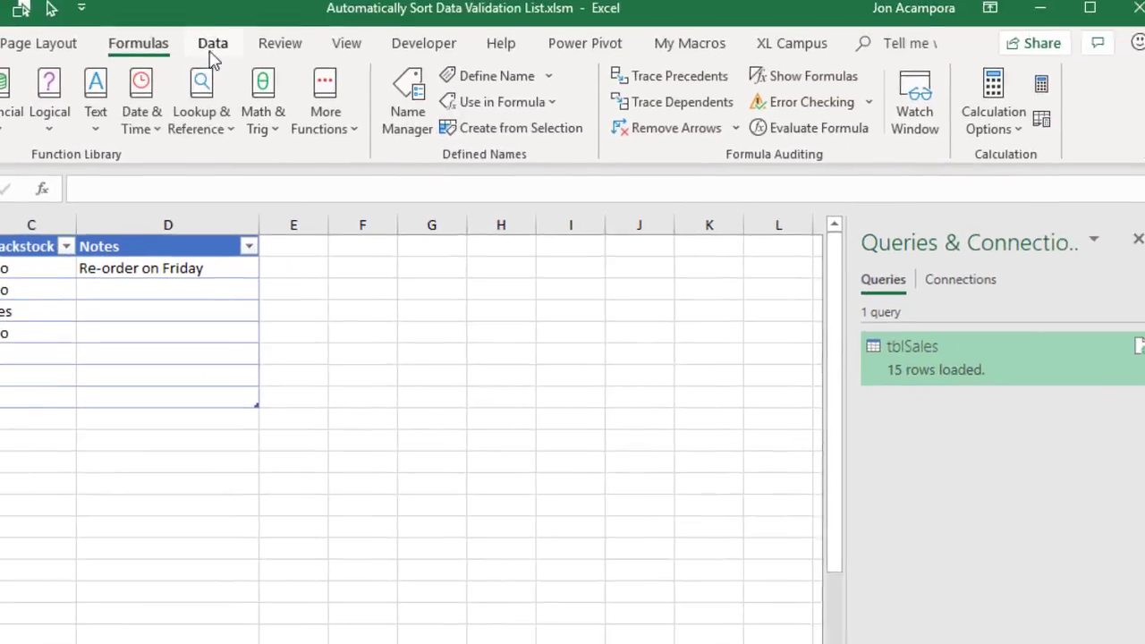
click(211, 50)
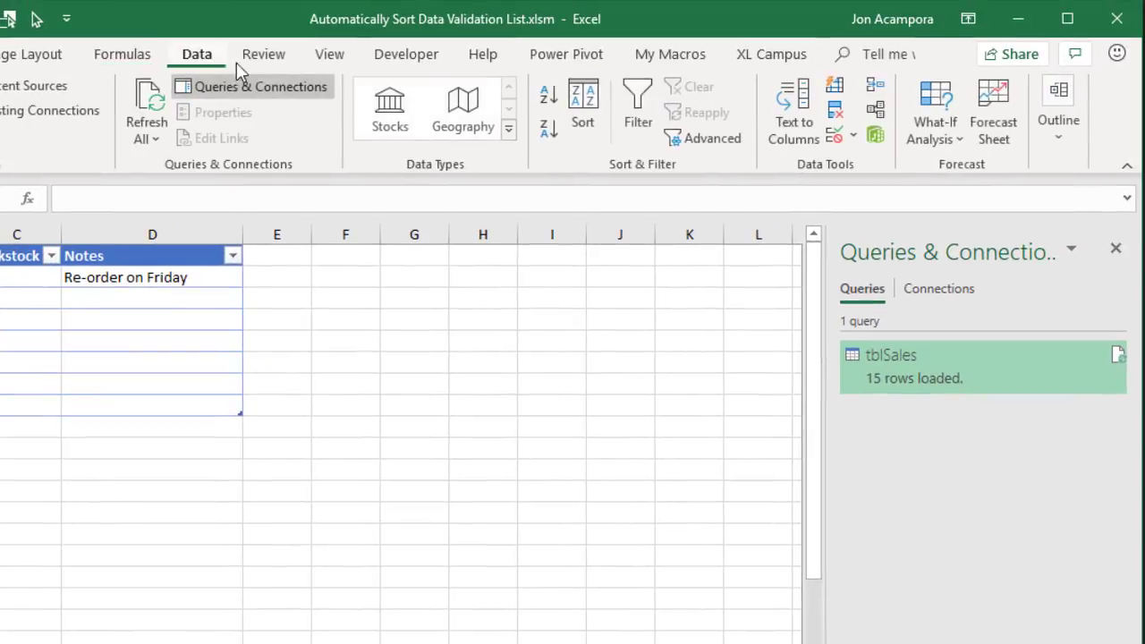
click(834, 134)
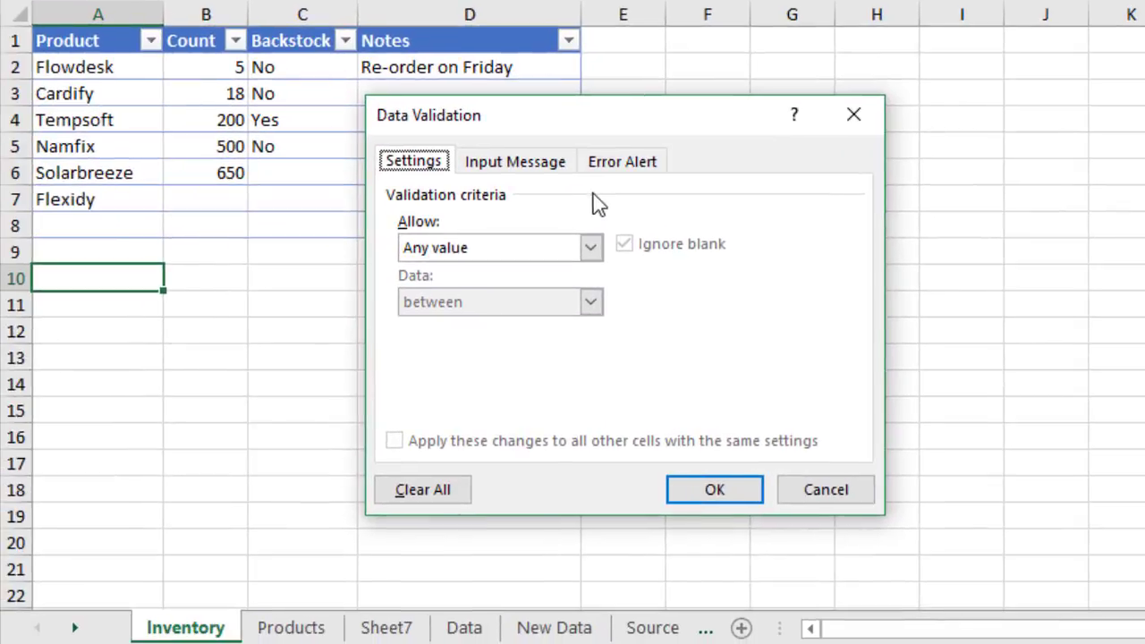
click(251, 423)
click(496, 324)
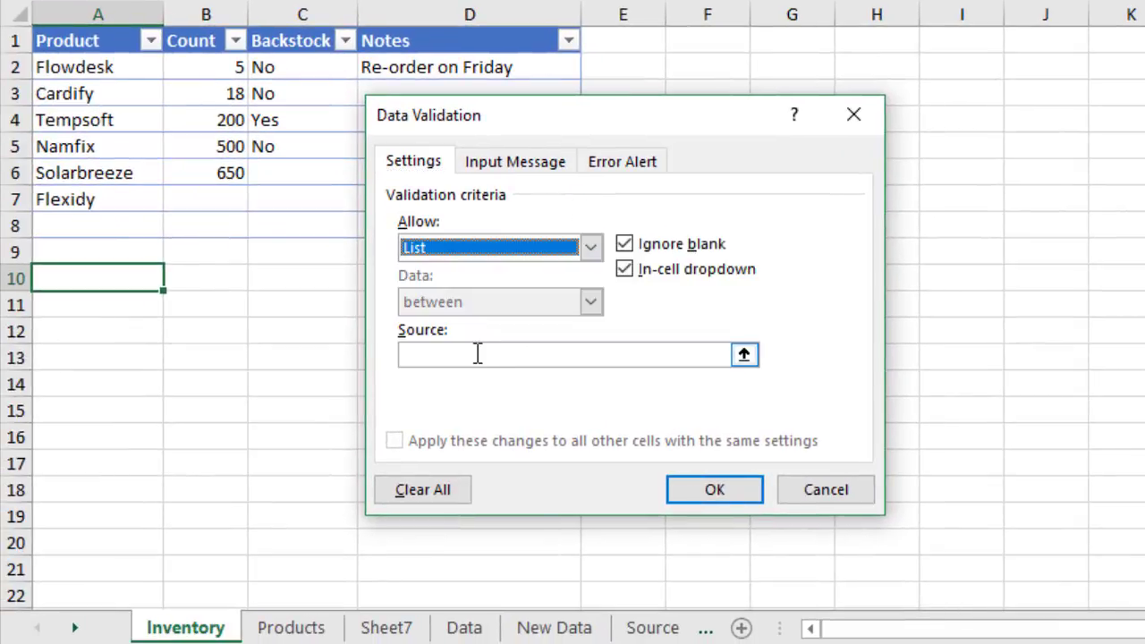
Set A10's list source to rngProductName, check its alphabetized choices, and open the Data sheet
click(478, 354)
key(F3)
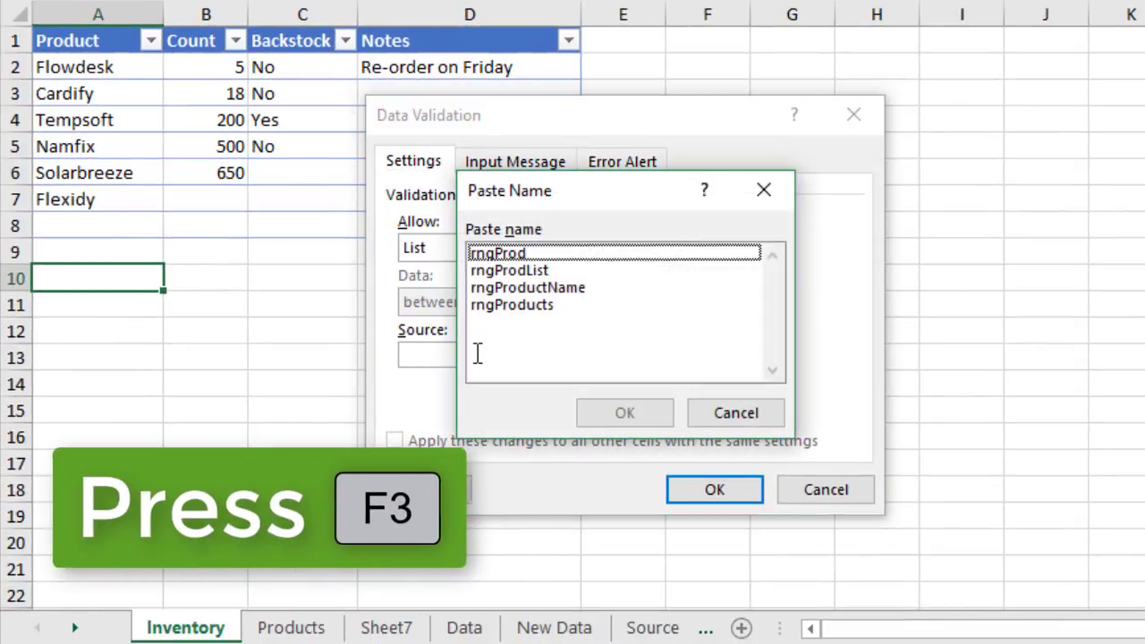
click(488, 288)
click(600, 412)
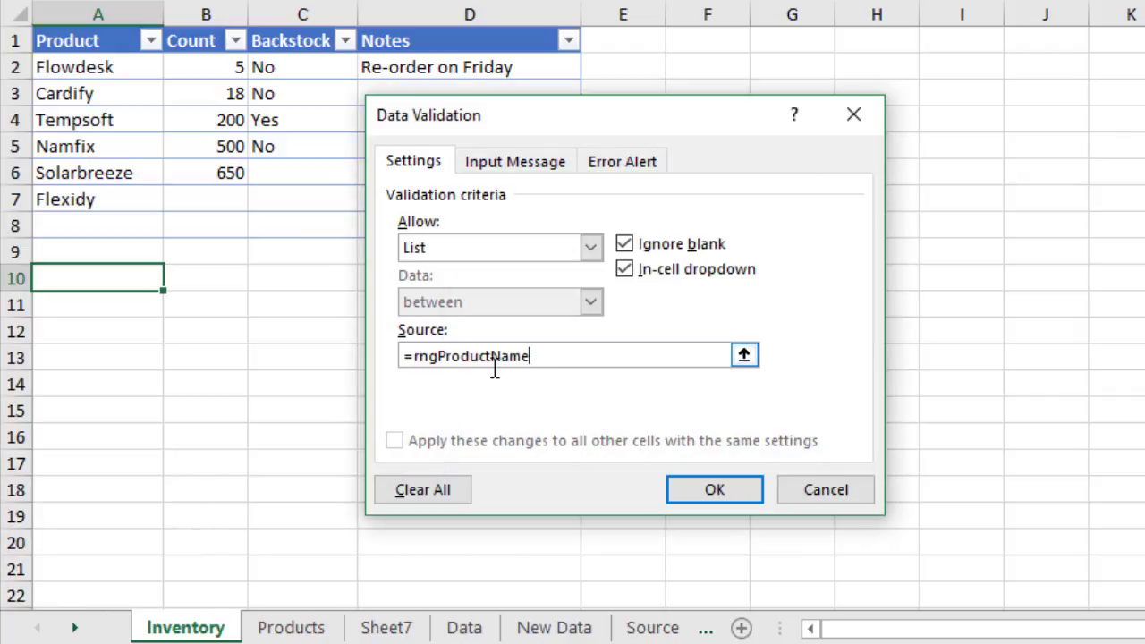
click(695, 491)
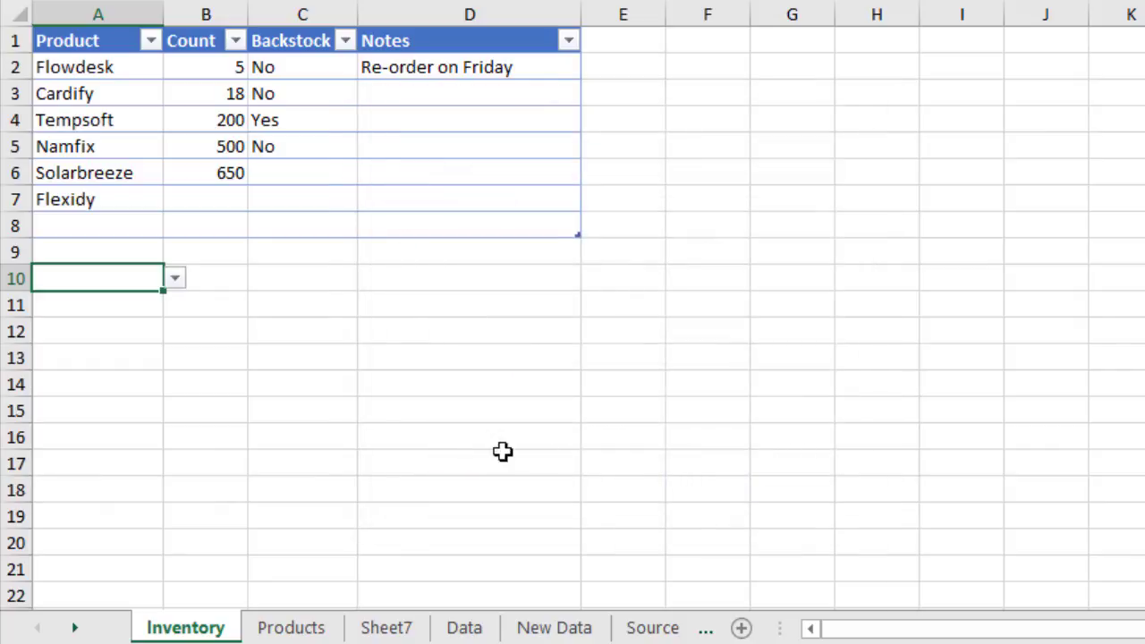
click(234, 375)
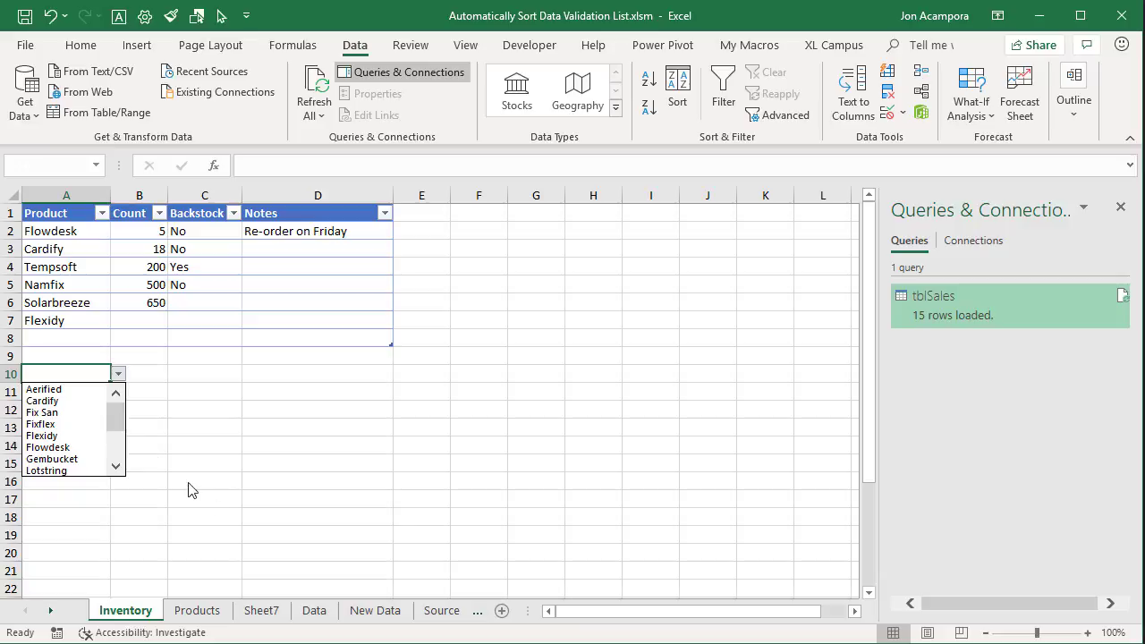
click(314, 610)
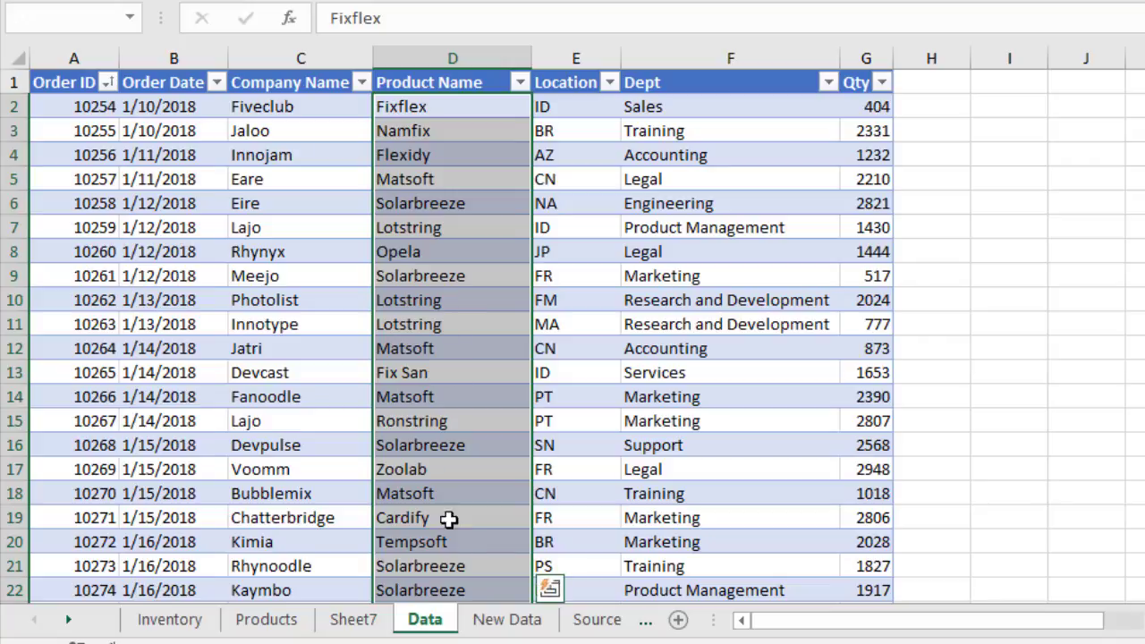
Copy the New Data order rows A2:G12 and return to the Data table
click(495, 626)
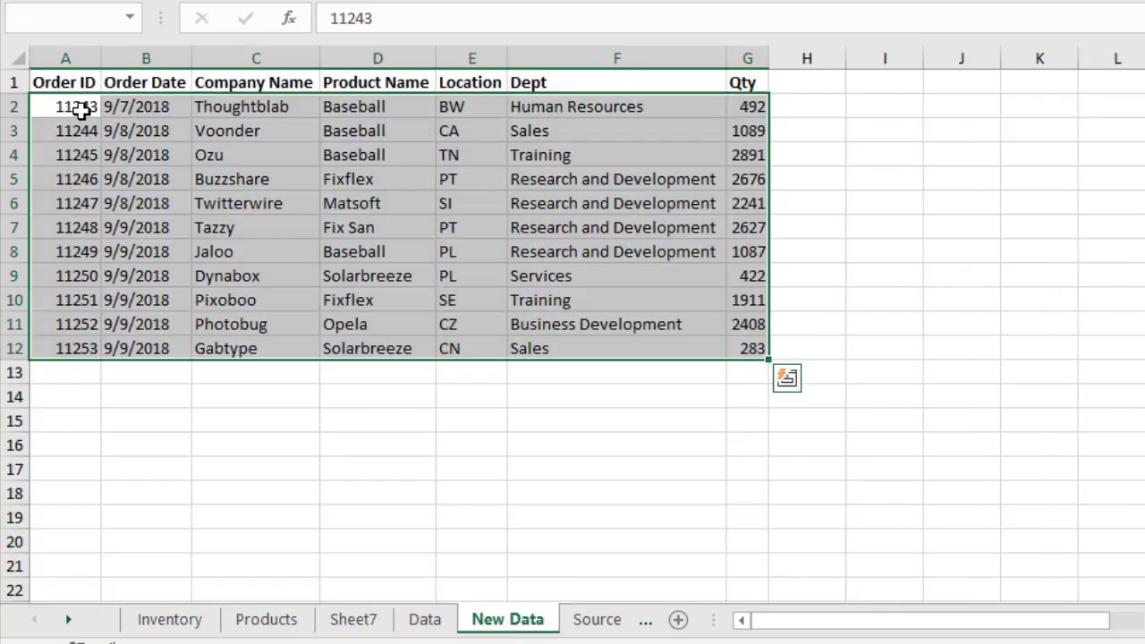
key(ctrl+c)
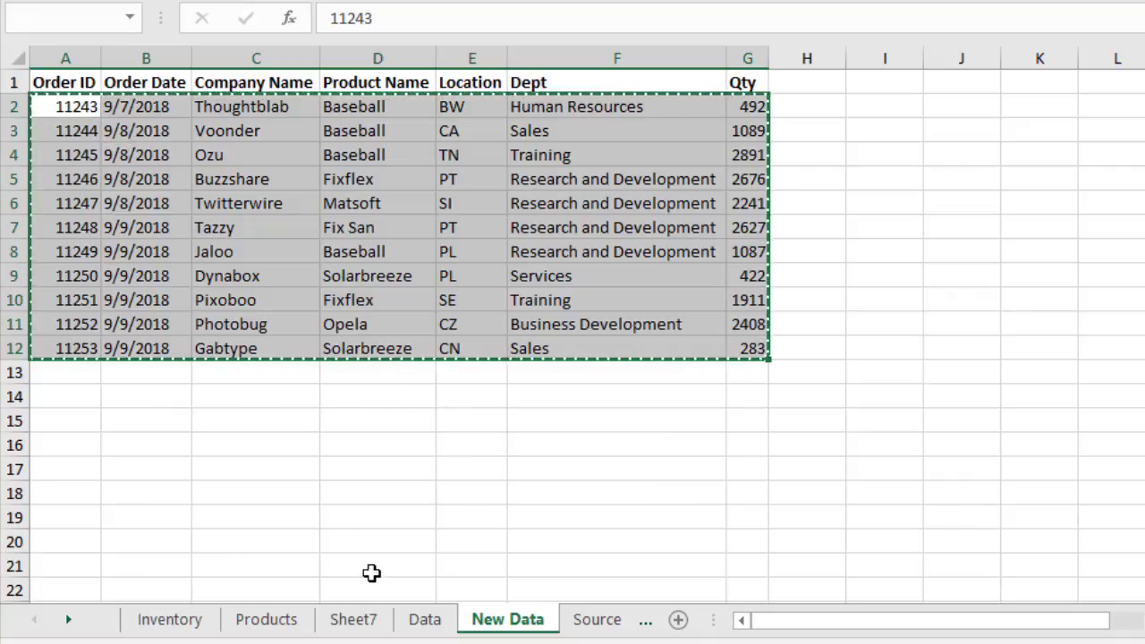
click(425, 619)
click(81, 347)
scroll(83, 347, down, 1)
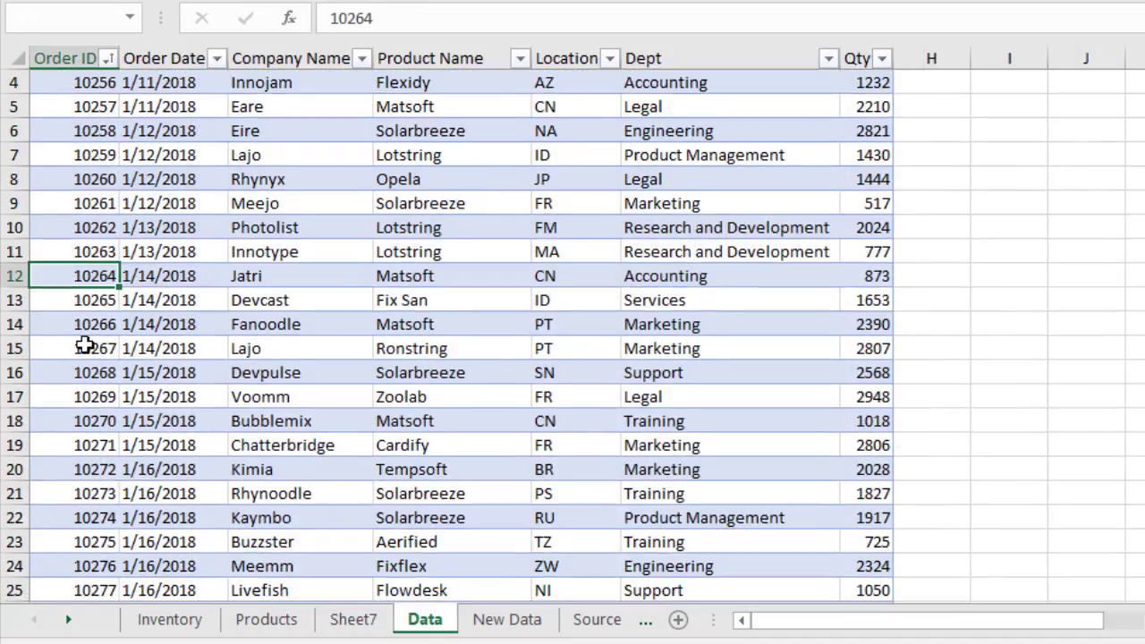
scroll(83, 346, down, 7)
Paste orders 11243 onward at A991 below order 11242, checking the Baseball entry in D991
key(ctrl+Down)
scroll(85, 354, down, 3)
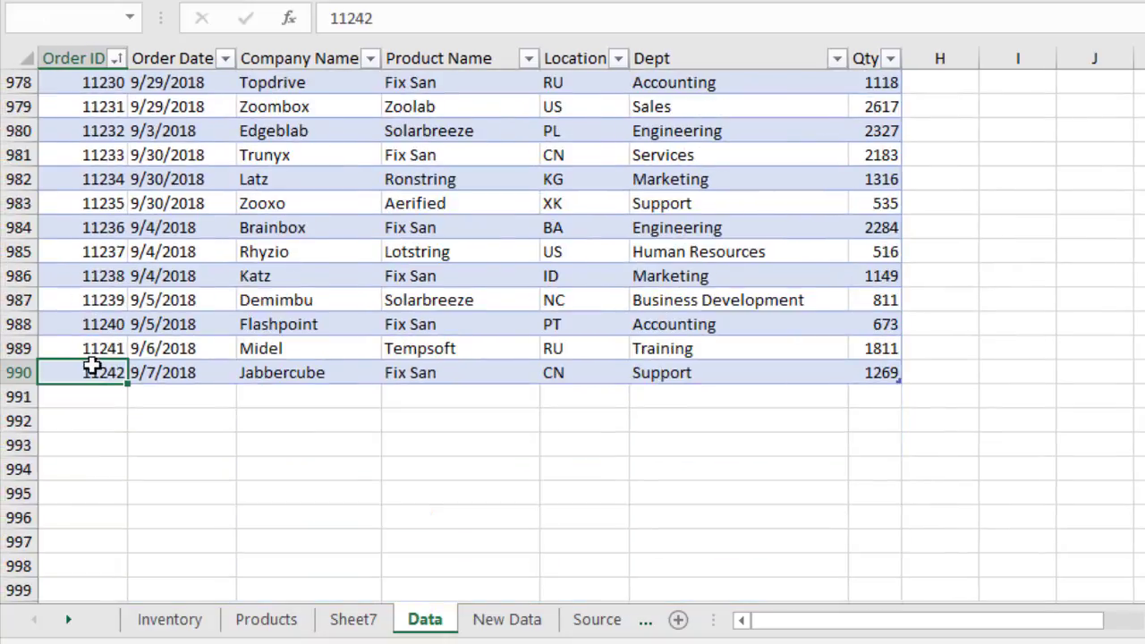
click(102, 396)
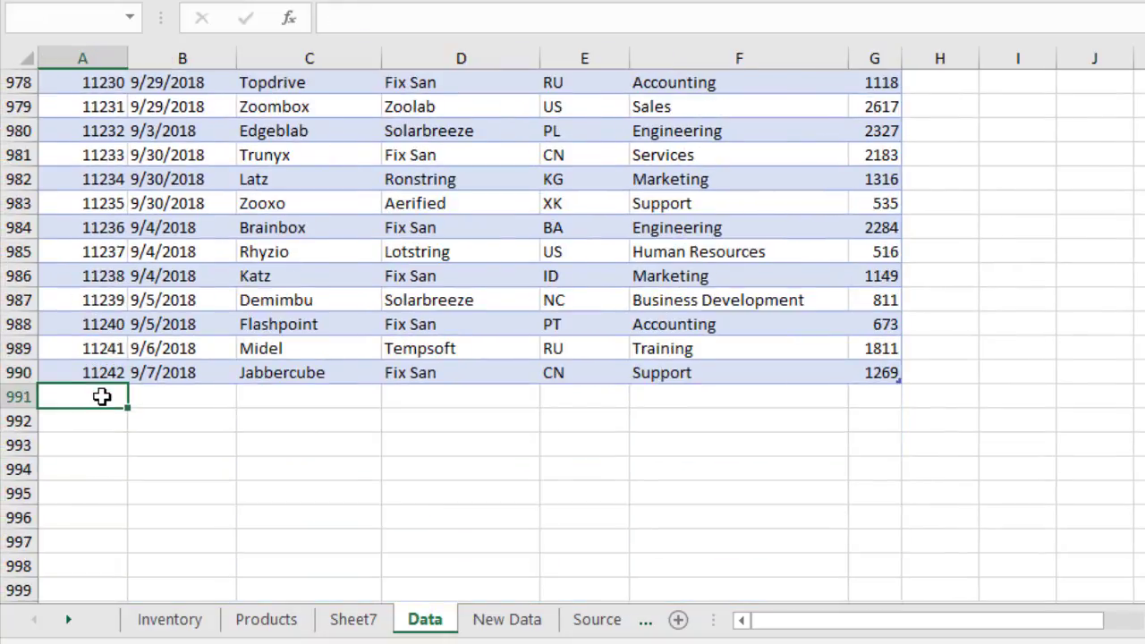
key(ctrl+v)
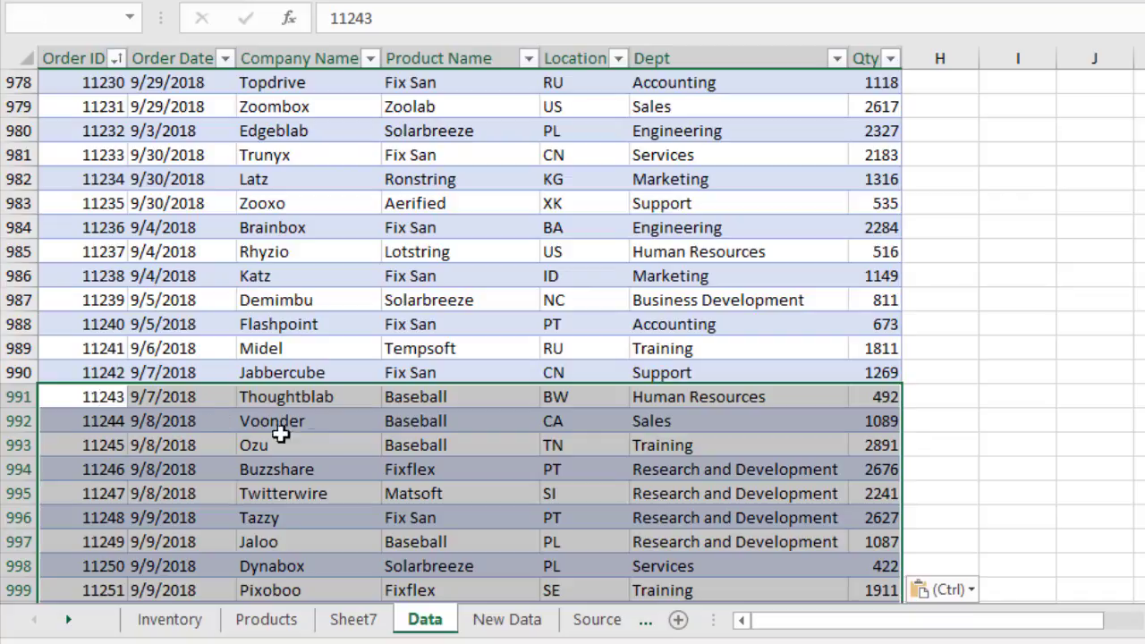
click(441, 398)
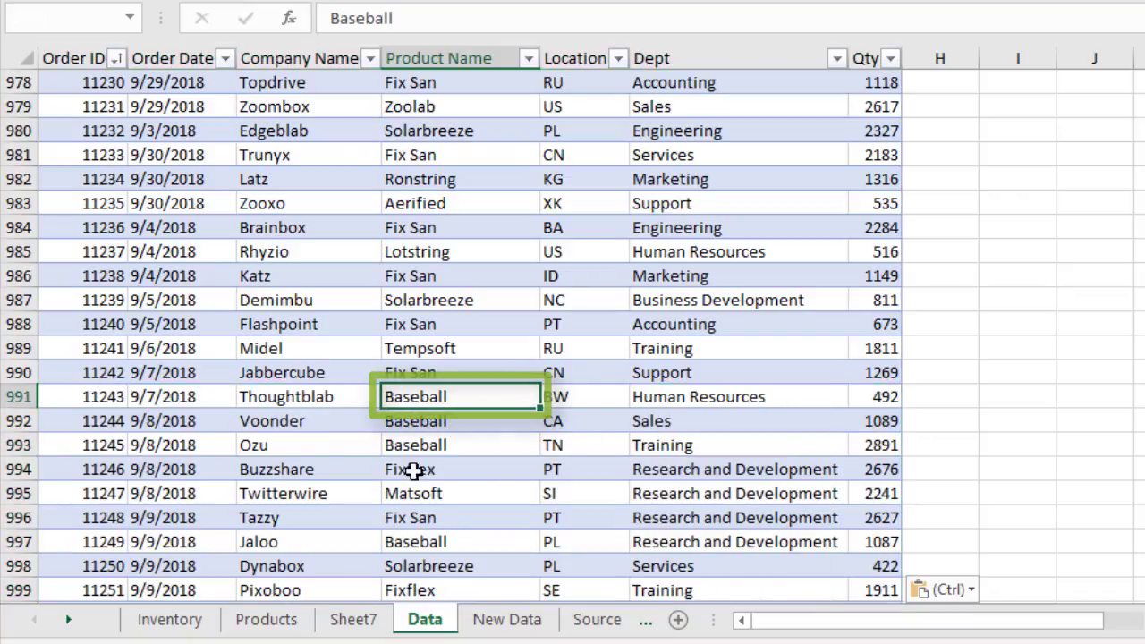
click(358, 626)
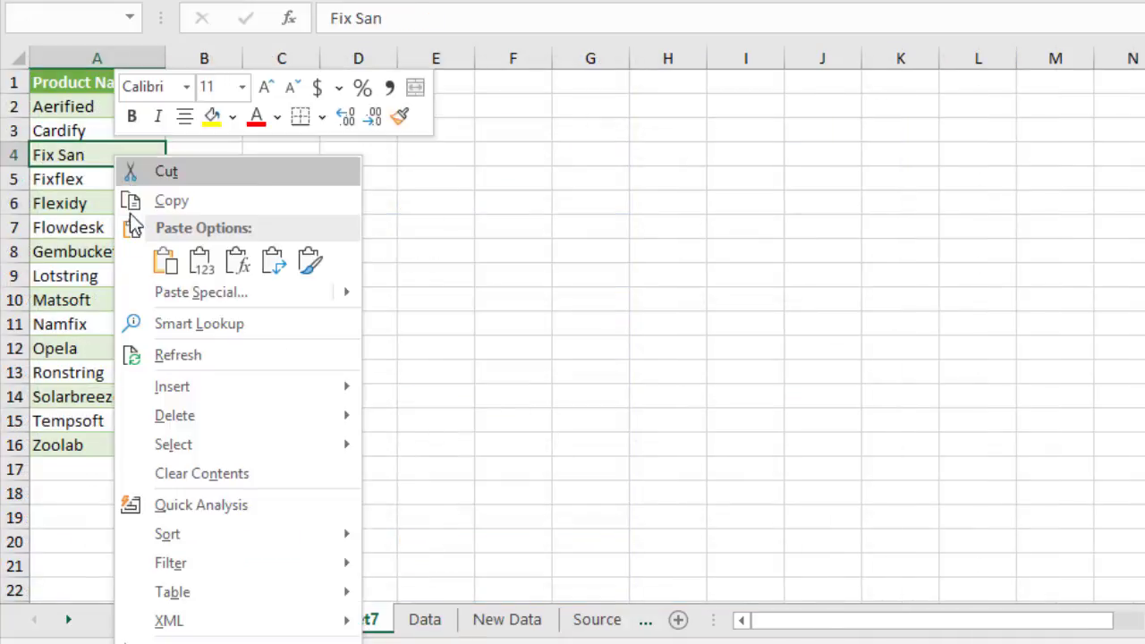
Refresh the Sheet7 product query and confirm Baseball appears in the Inventory A10 dropdown
click(166, 355)
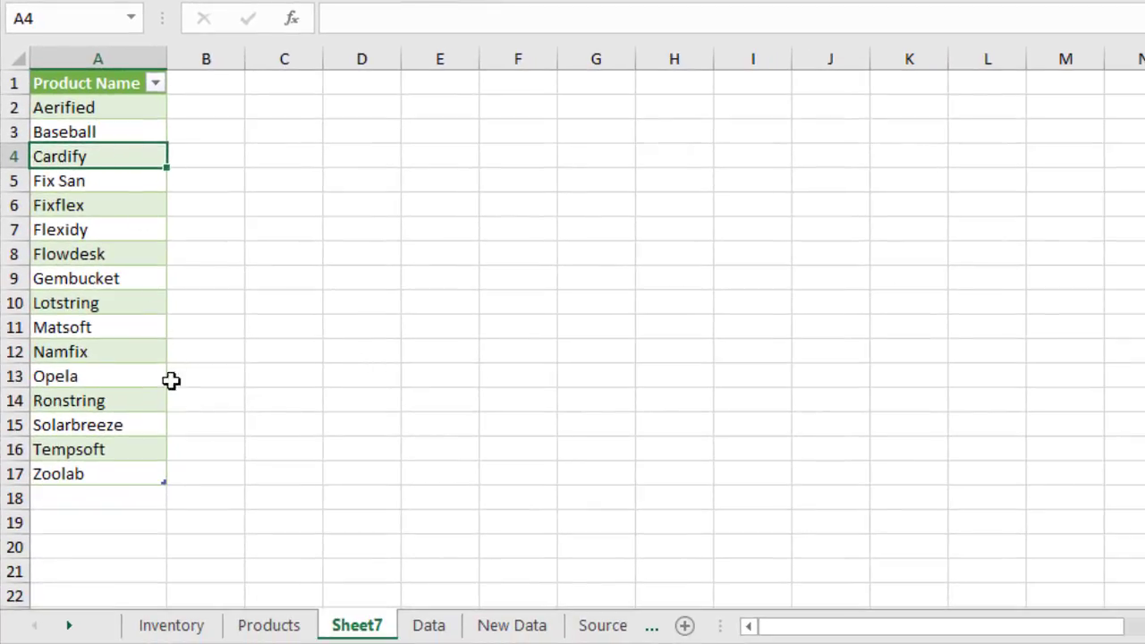
click(199, 626)
click(162, 304)
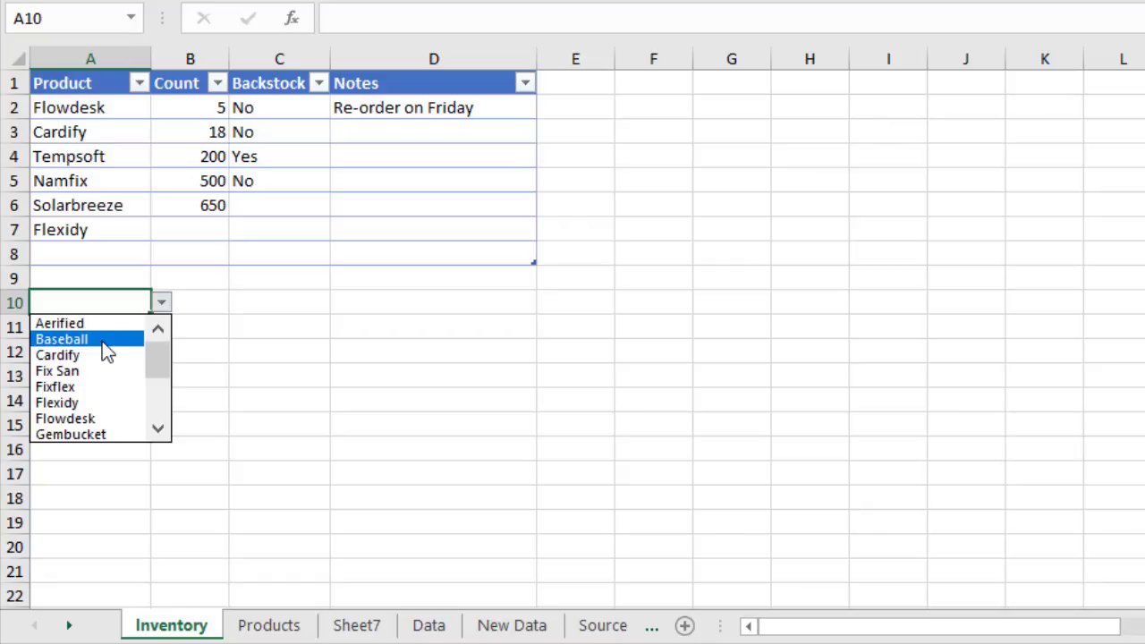
click(352, 628)
Return to Sheet7 on the way to the Dynamic Array sheet's Products table
click(355, 628)
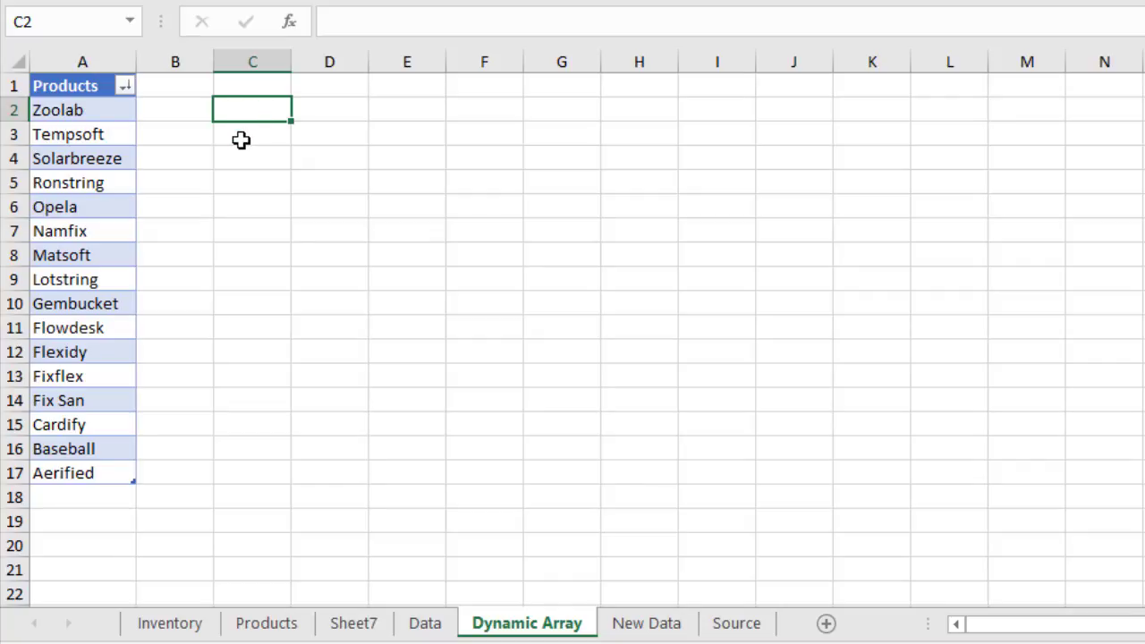
Enter =SORT(tblProducts13[Products]) in C2 so the 16 names spill alphabetically to C17
text(=)
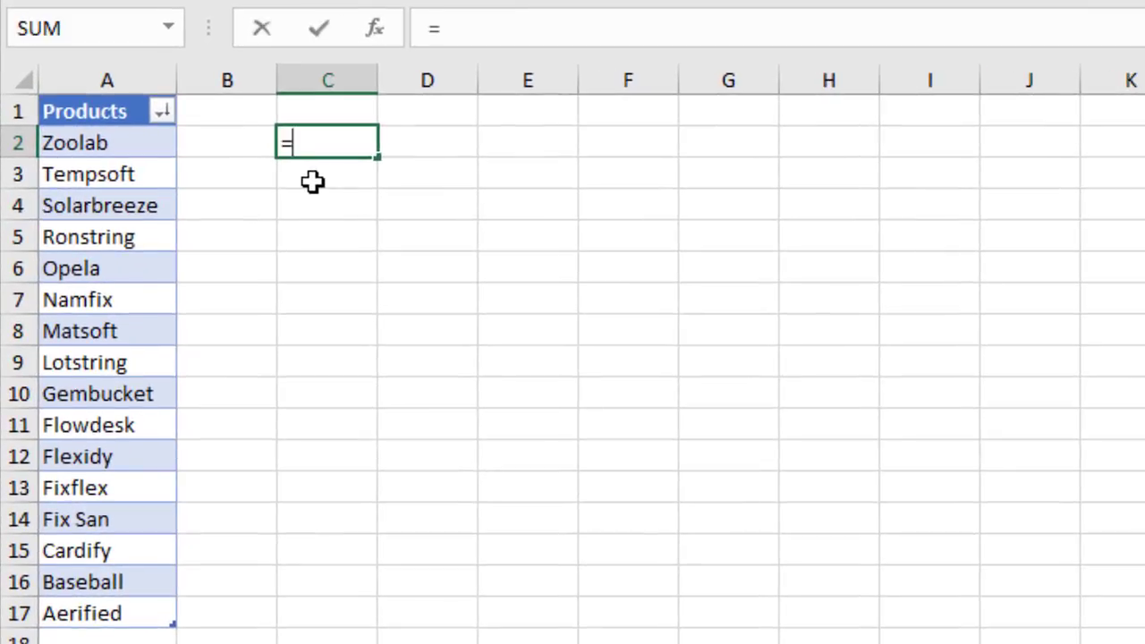
text(sor)
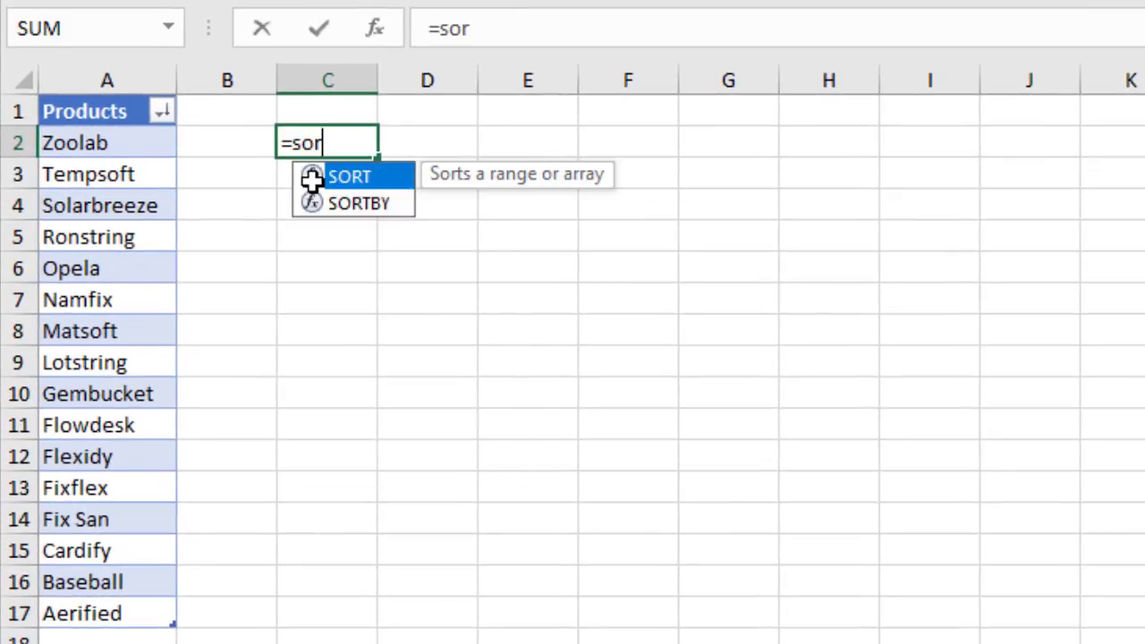
double_click(386, 180)
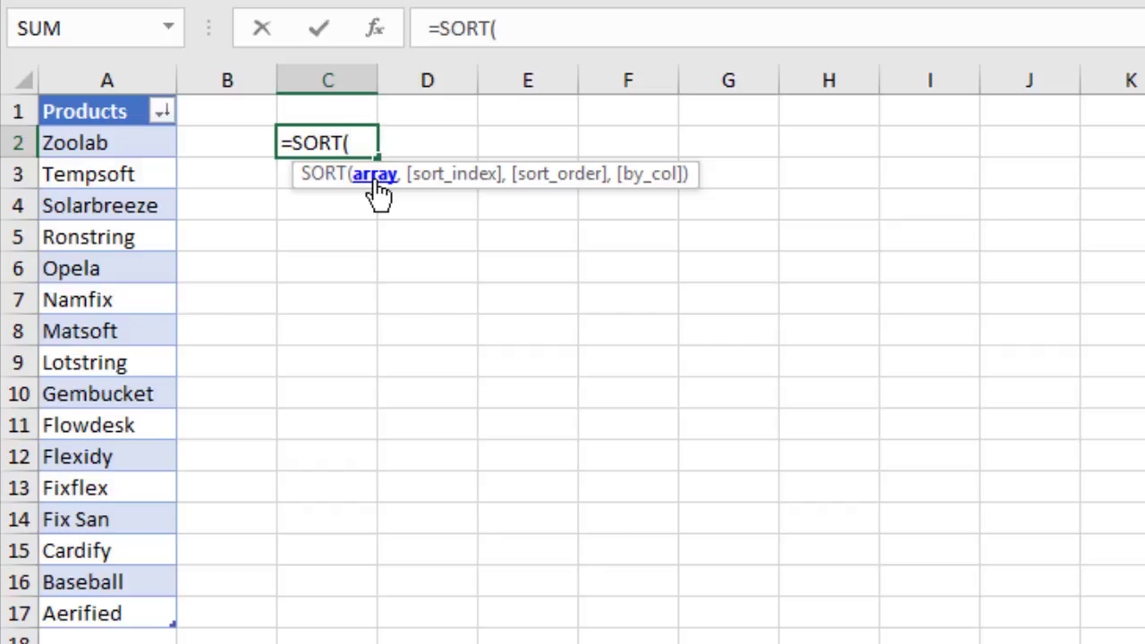
click(125, 94)
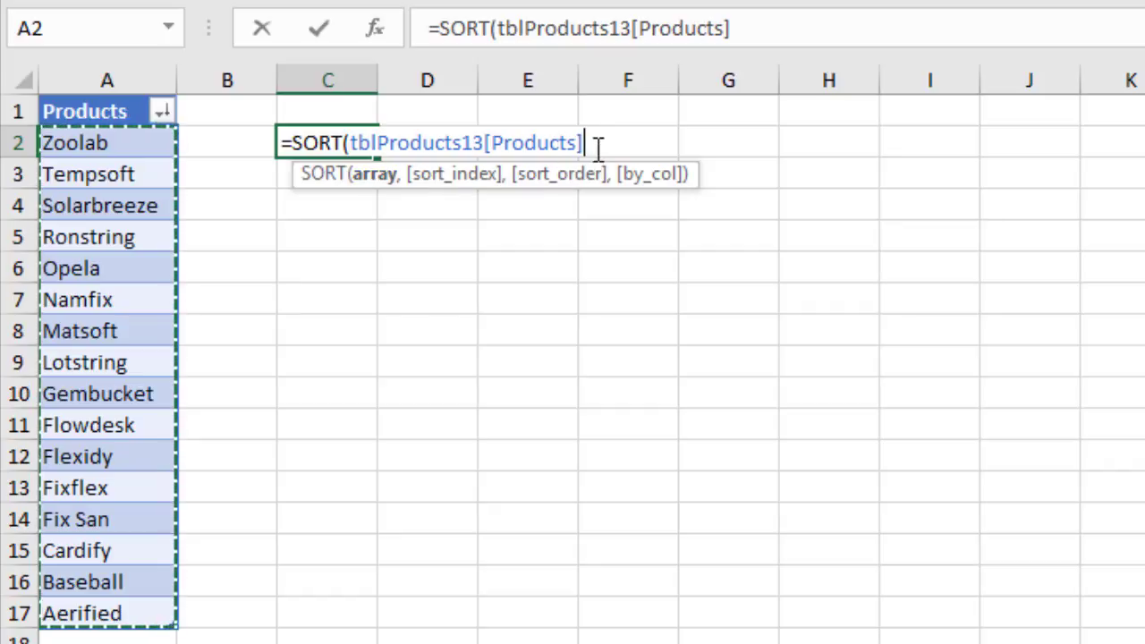
text())
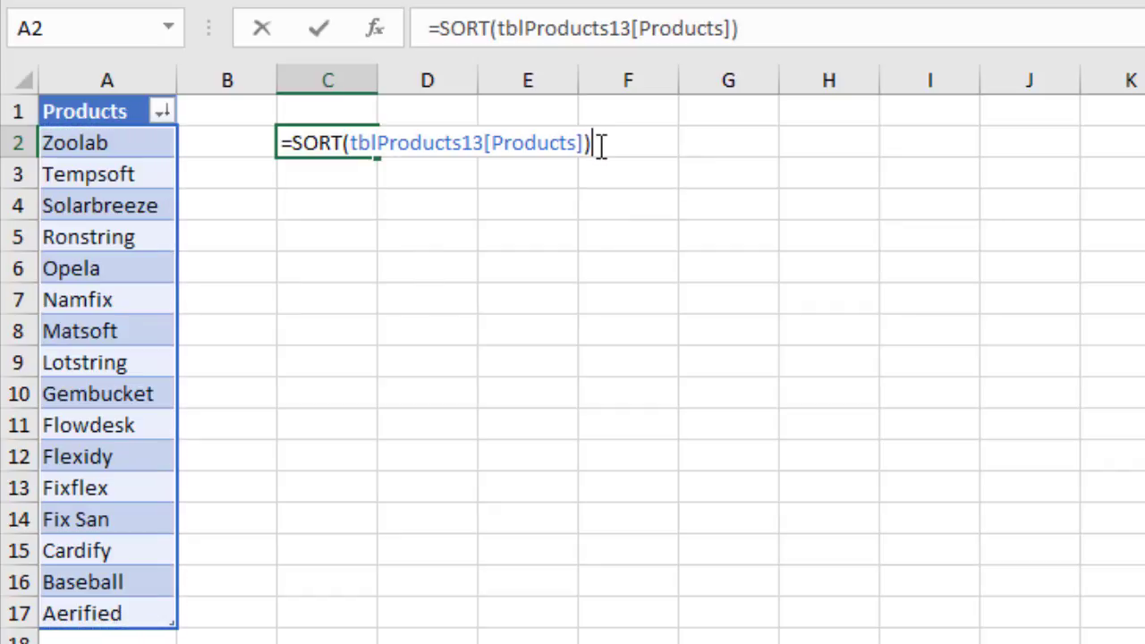
key(Return)
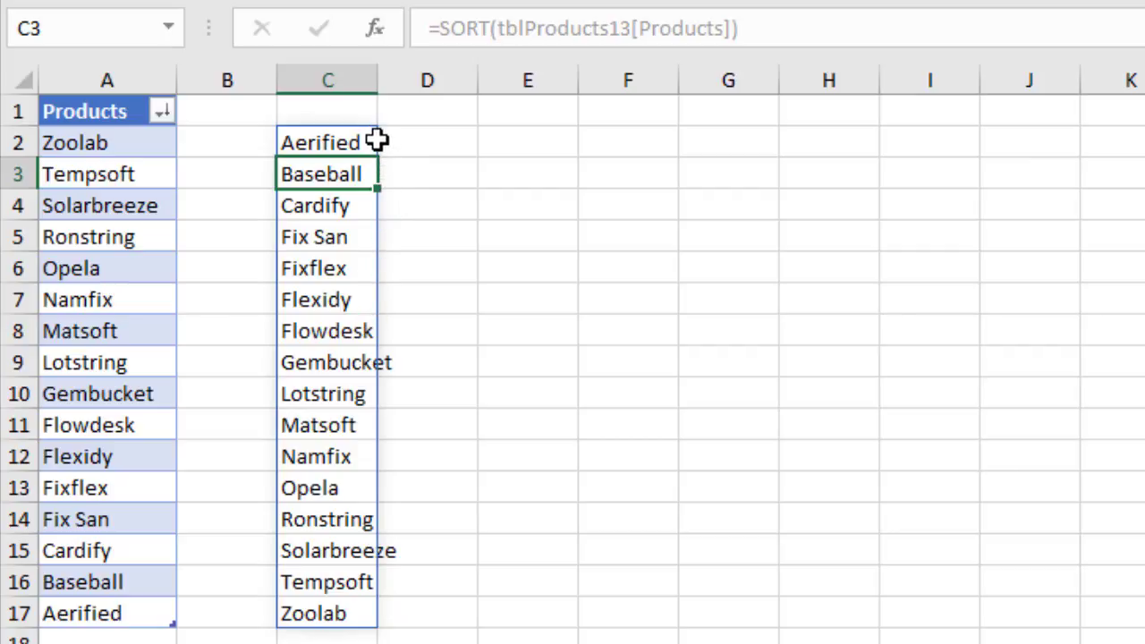
Give E2 list data validation with source =$C$2# for the sorted product names
click(526, 141)
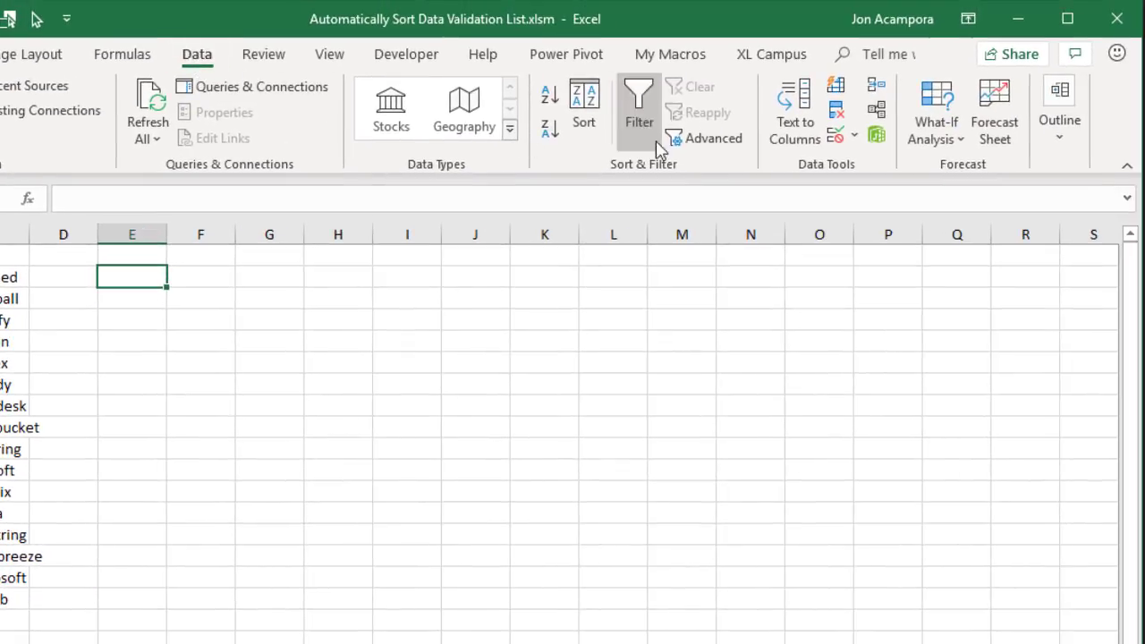
click(836, 141)
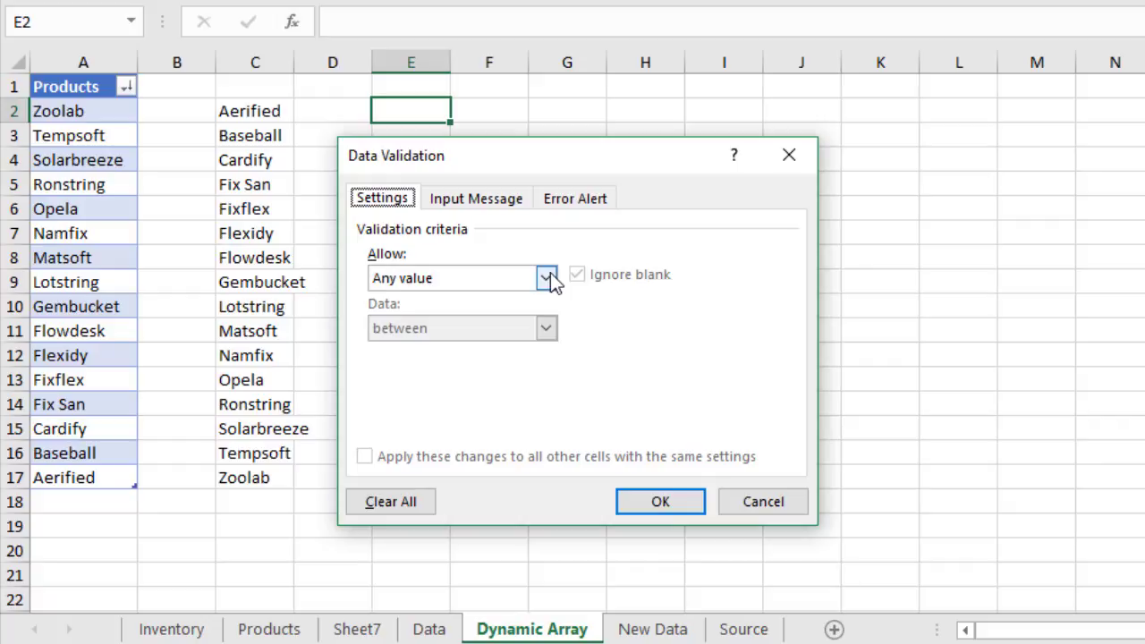
click(546, 278)
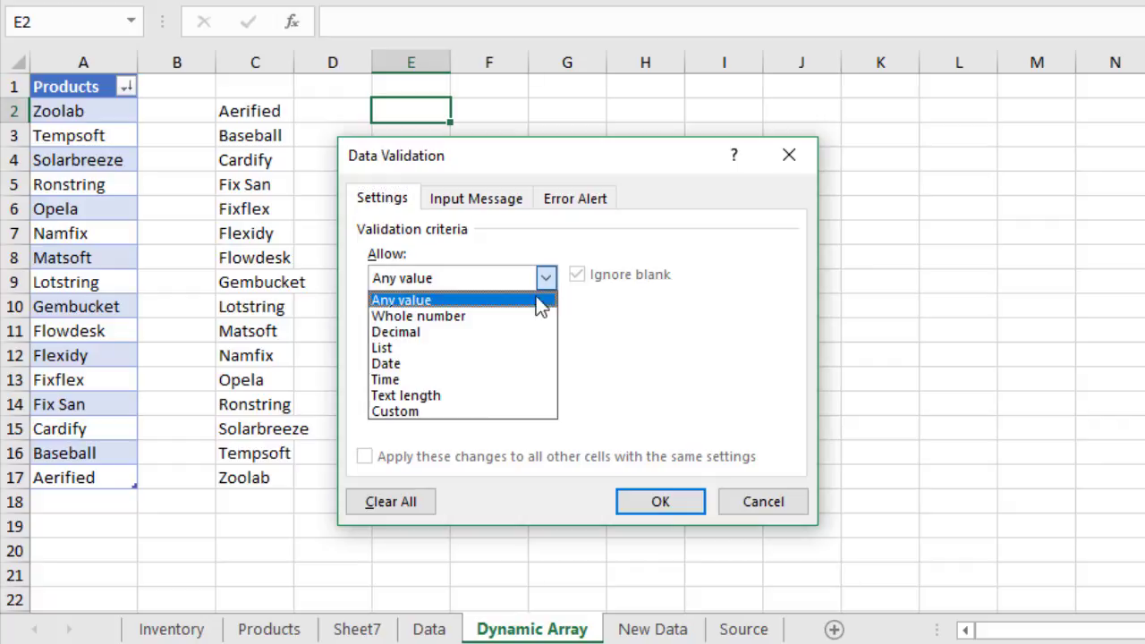
click(487, 348)
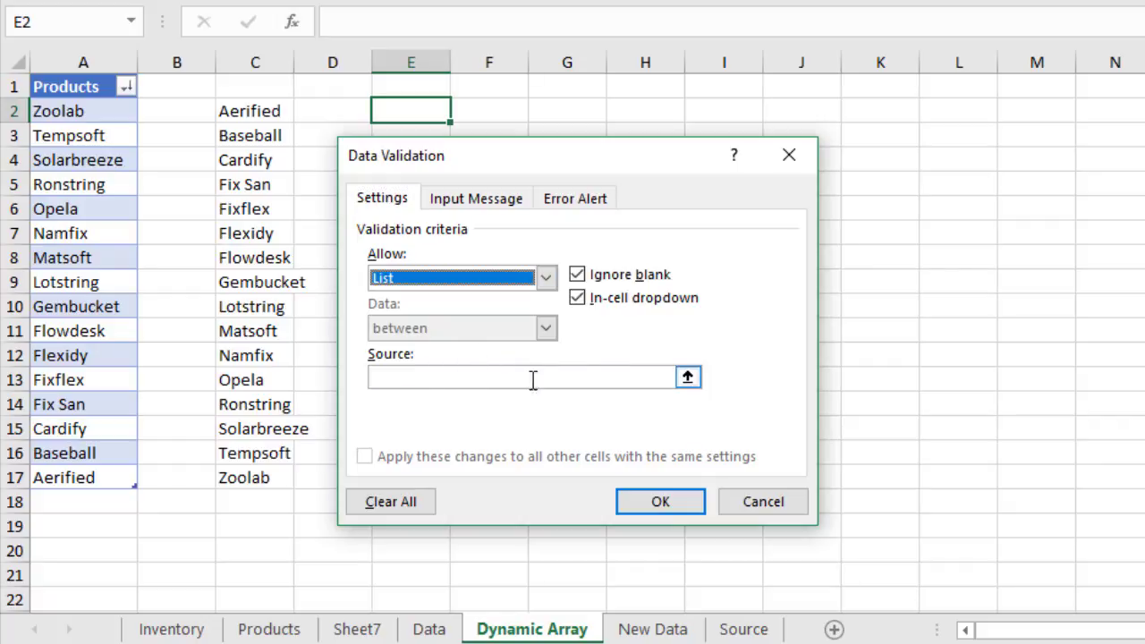
click(687, 377)
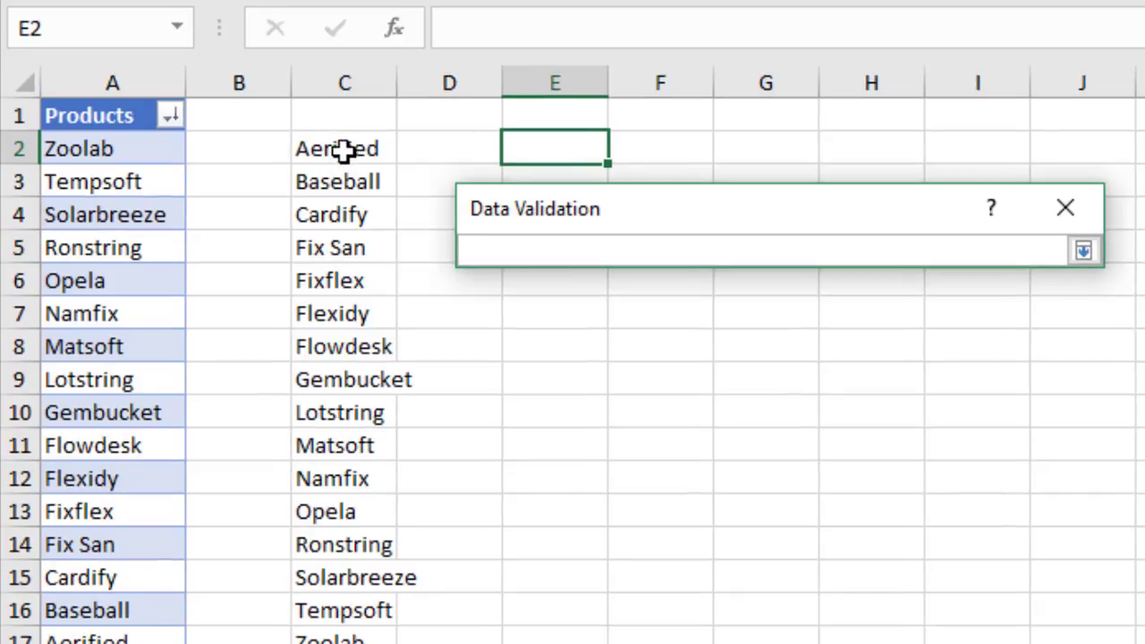
click(345, 149)
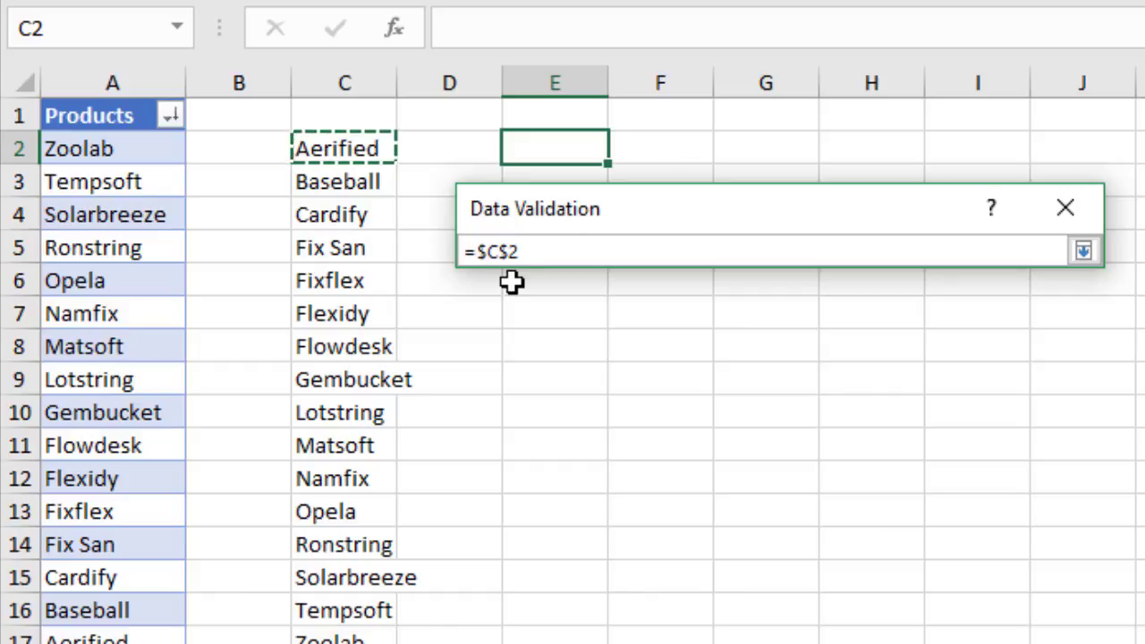
text(#)
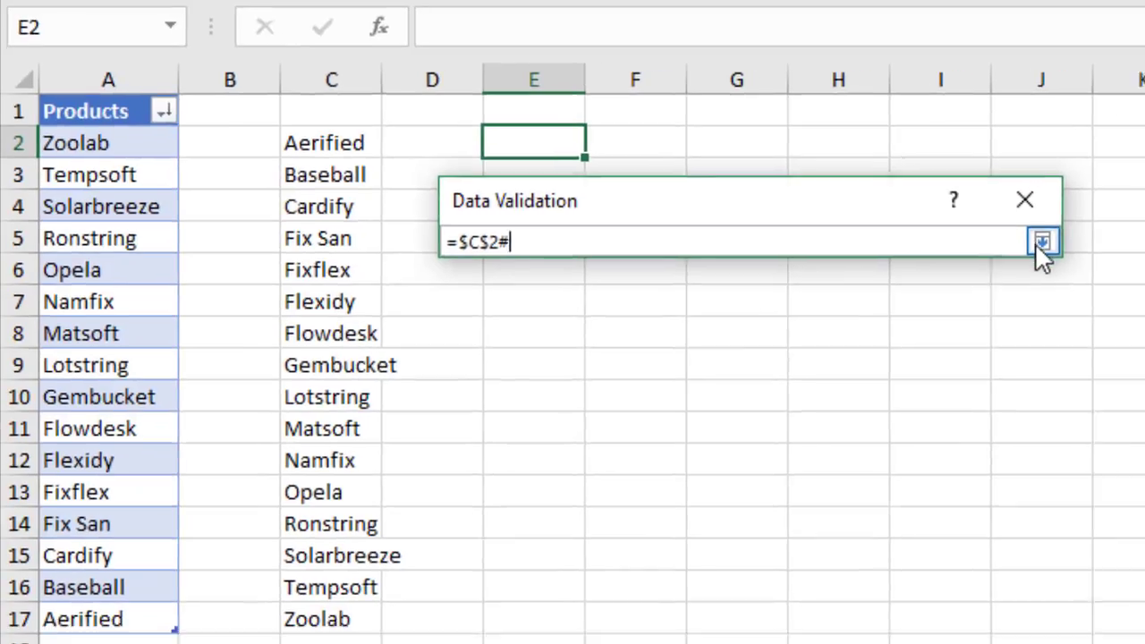
click(1083, 251)
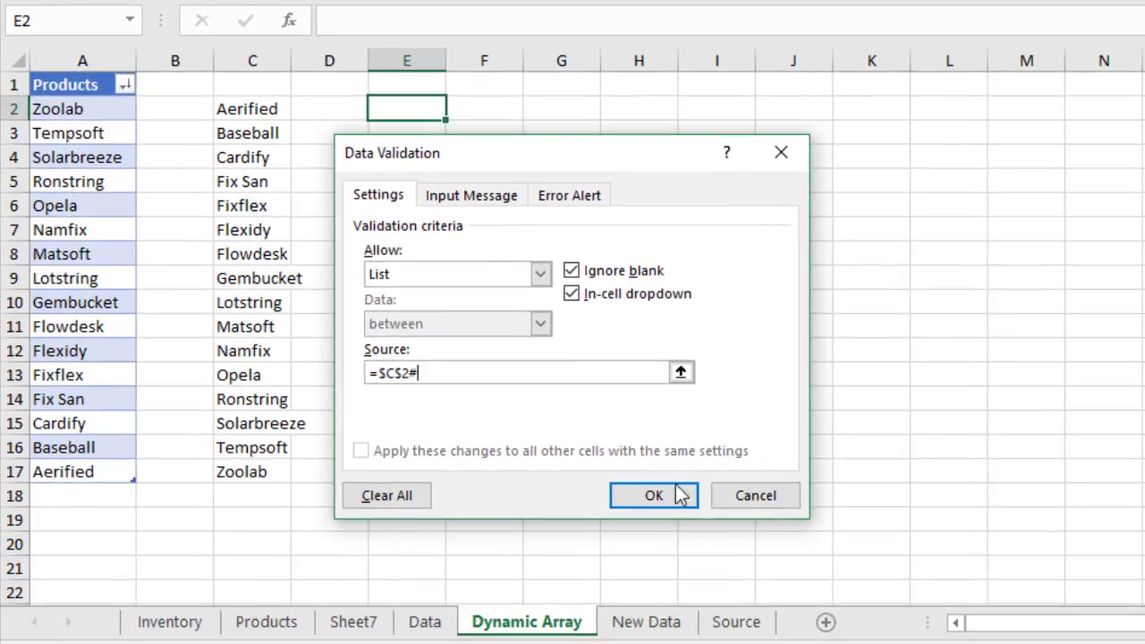
click(693, 514)
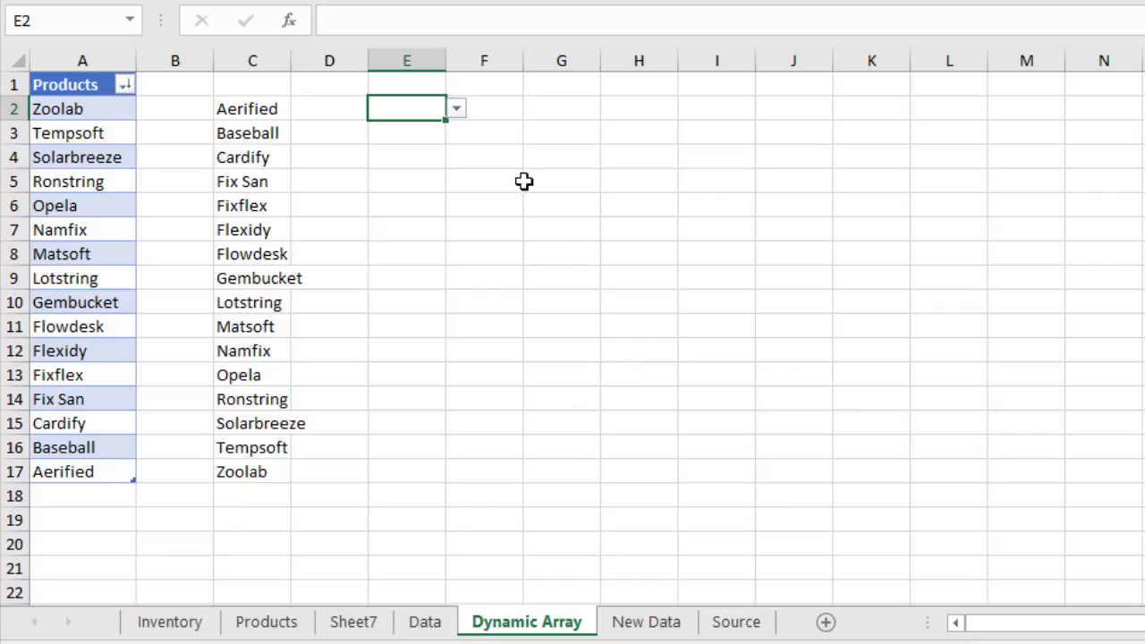
Add Golf Ball as a new Products table row in A18
click(456, 108)
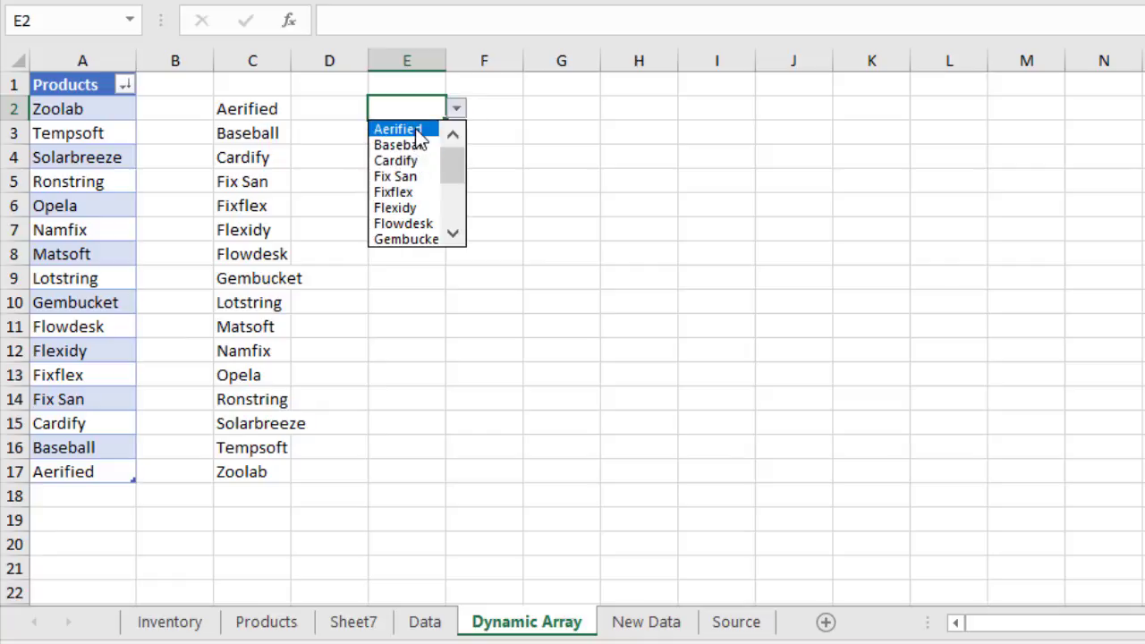
click(457, 108)
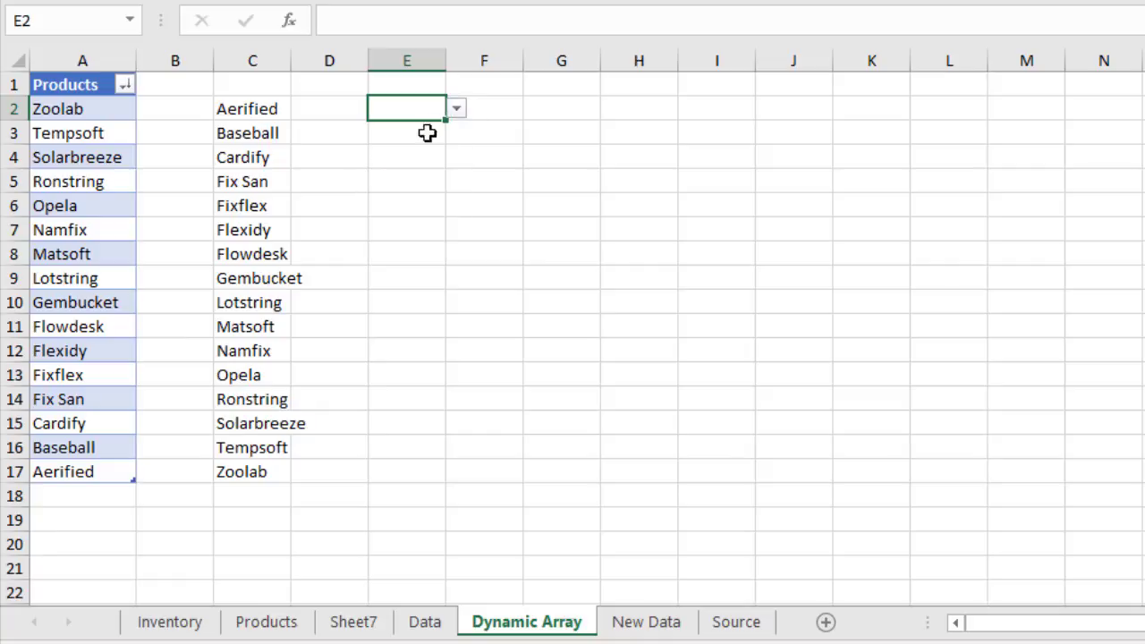
click(85, 491)
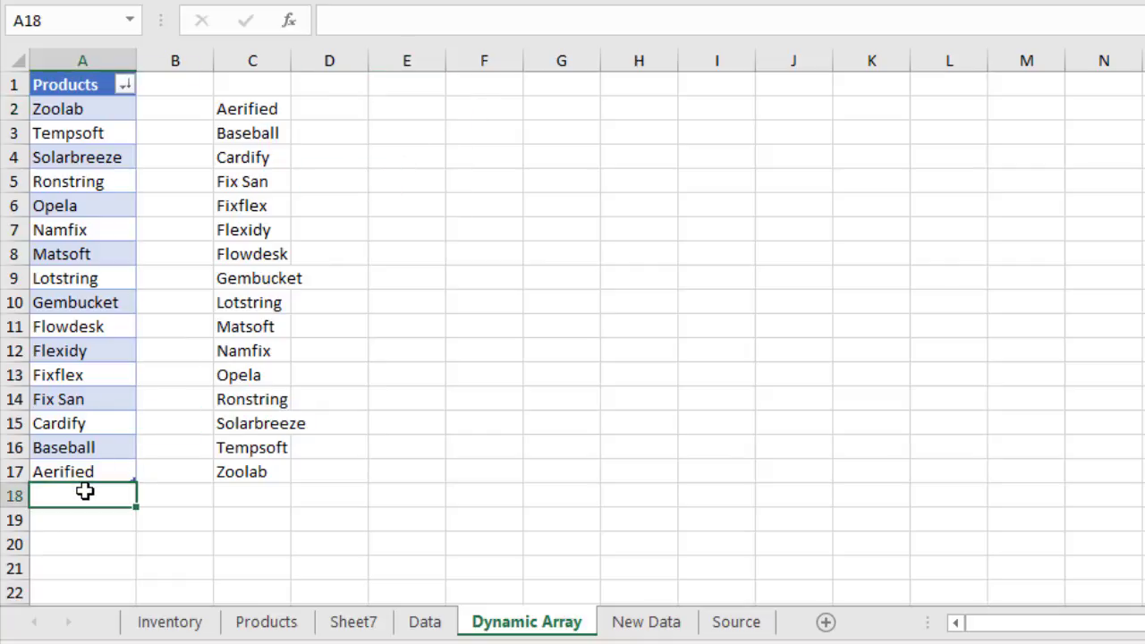
double_click(84, 491)
text(Golf BVal)
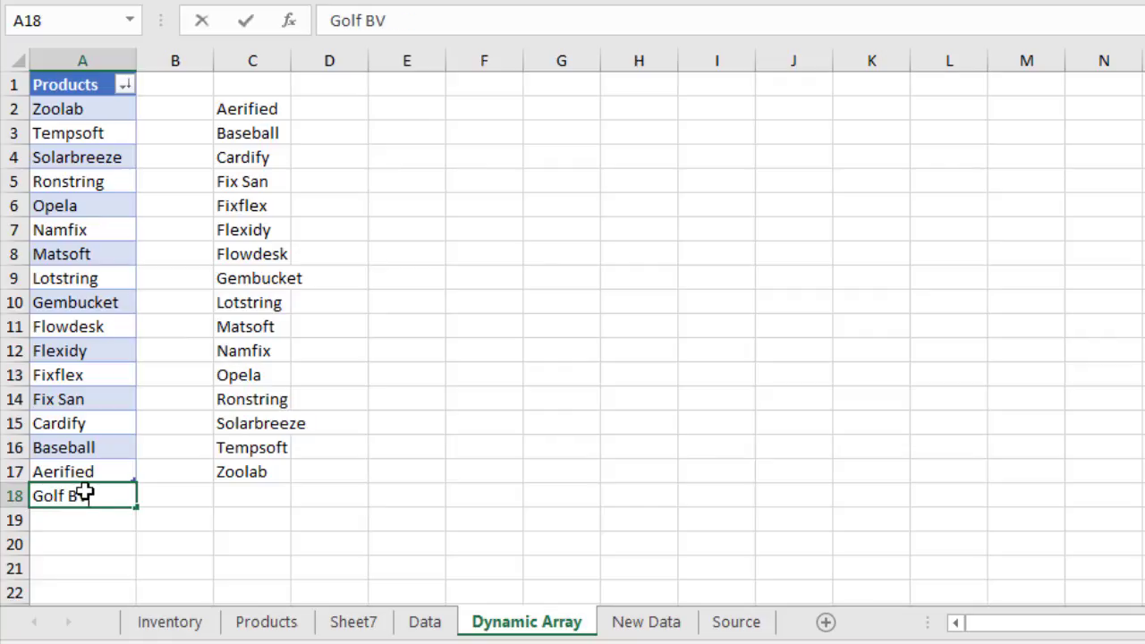
key(BackSpace)
key(BackSpace)
key(BackSpace)
text(all)
key(Return)
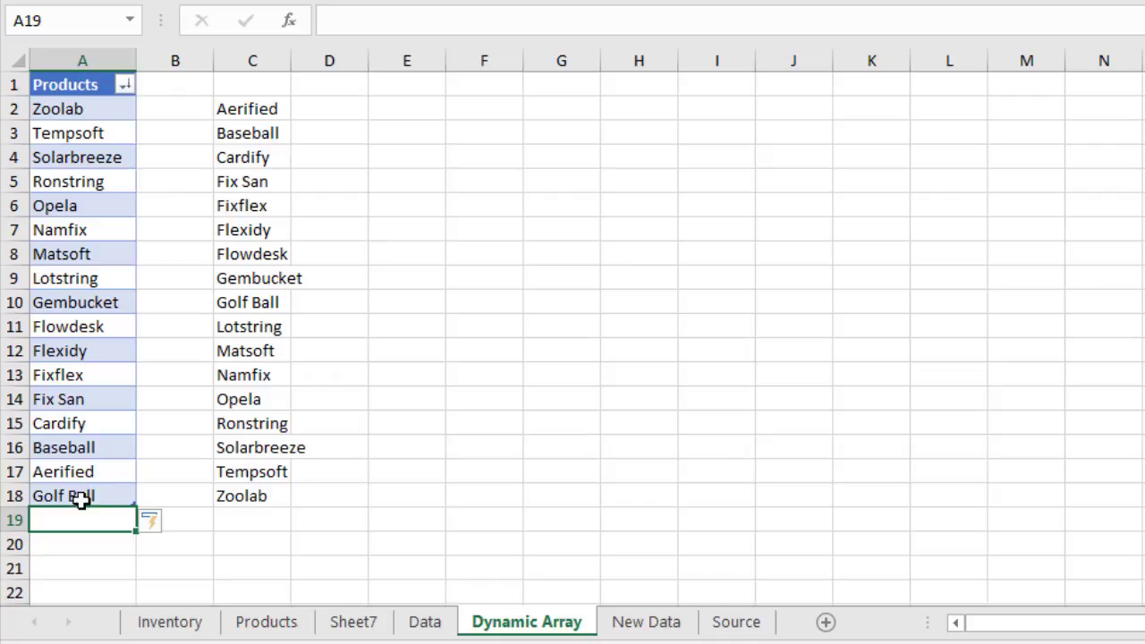
Verify Golf Ball shows in the C2 SORT spill list and the E2 dropdown
click(271, 110)
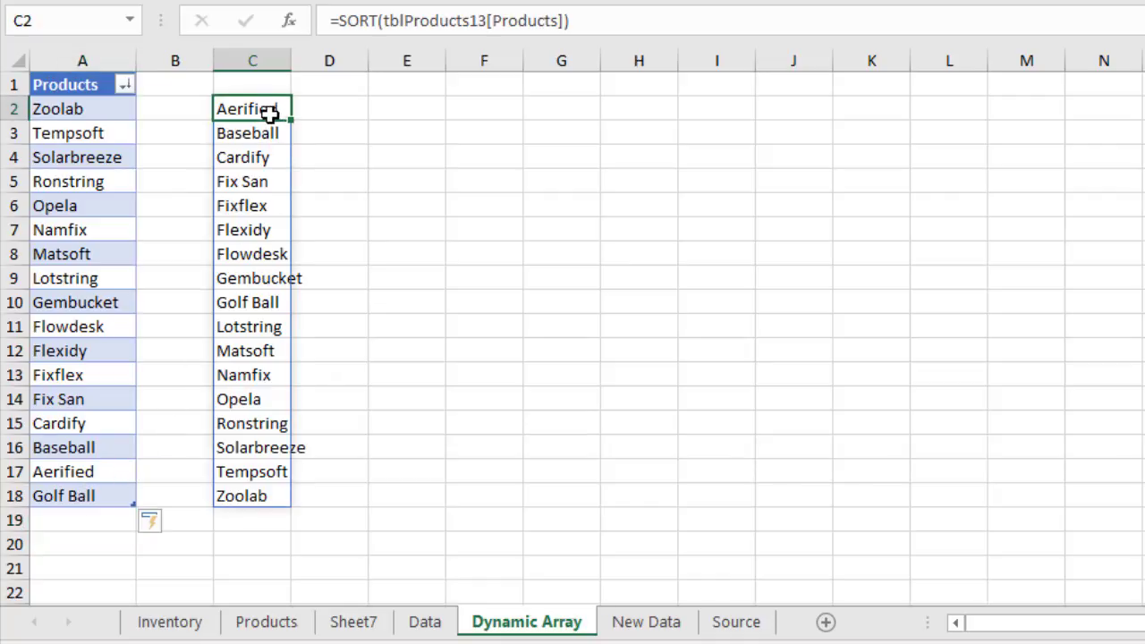
double_click(271, 110)
key(Escape)
click(389, 111)
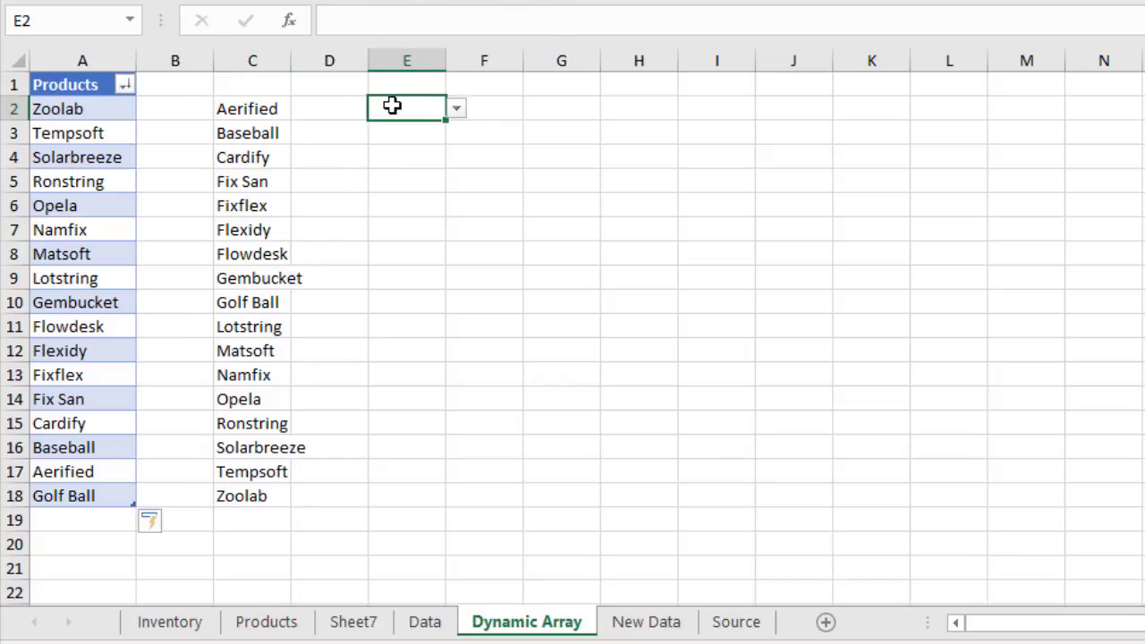
click(458, 110)
scroll(453, 181, down, 1)
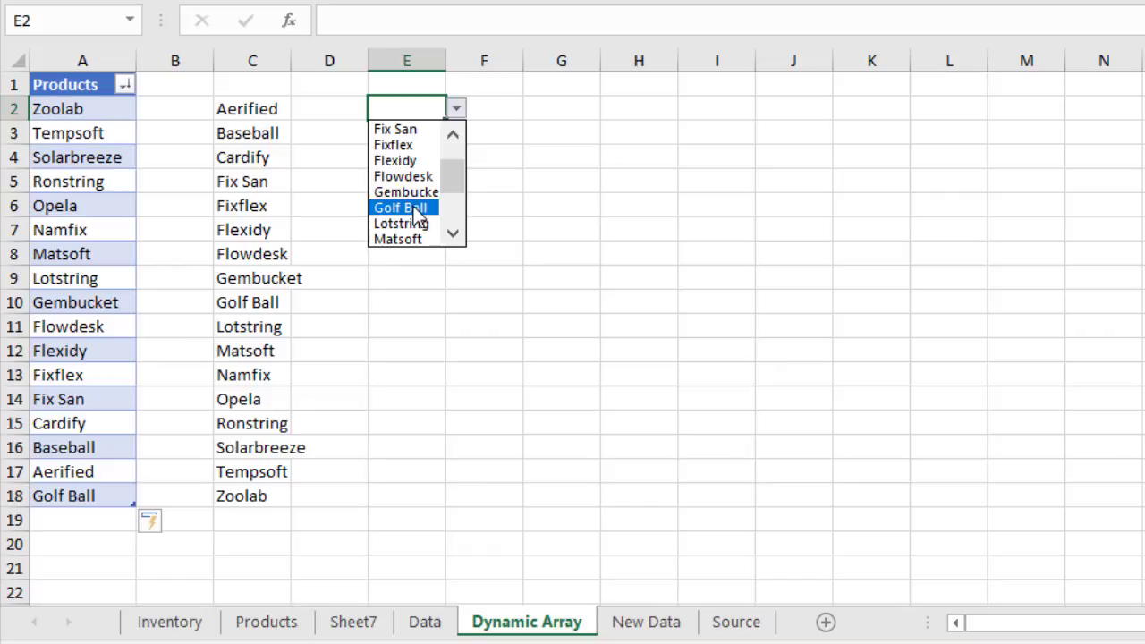
click(457, 108)
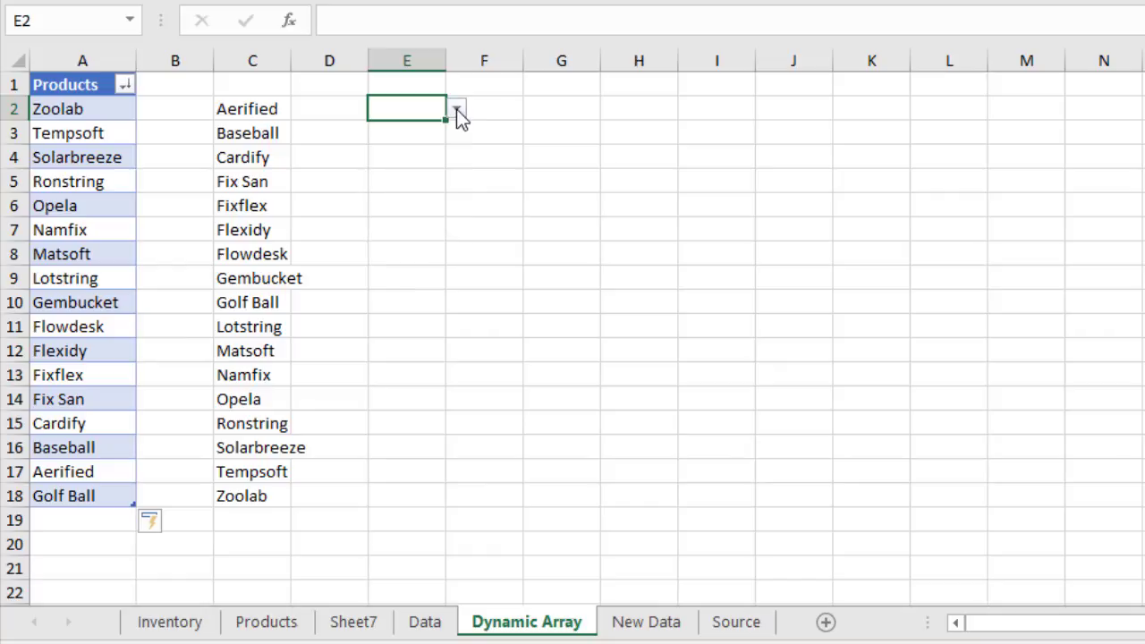
On the Data sheet, enter =UNIQUE(tblSales[Product Name]) in I2 to spill 16 distinct products
click(644, 620)
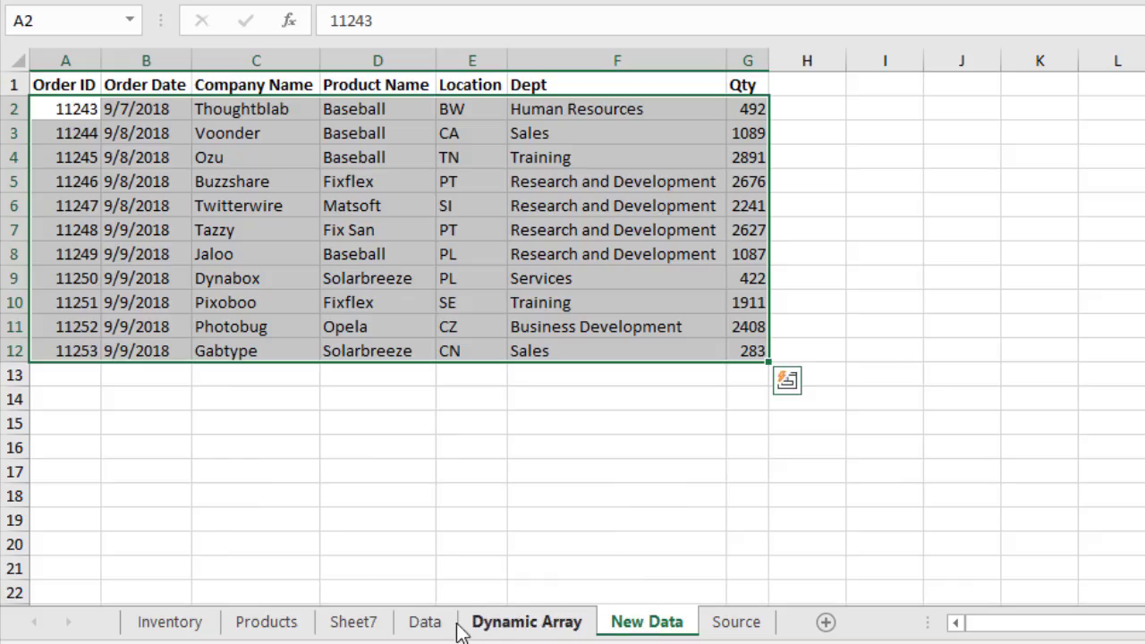
click(425, 628)
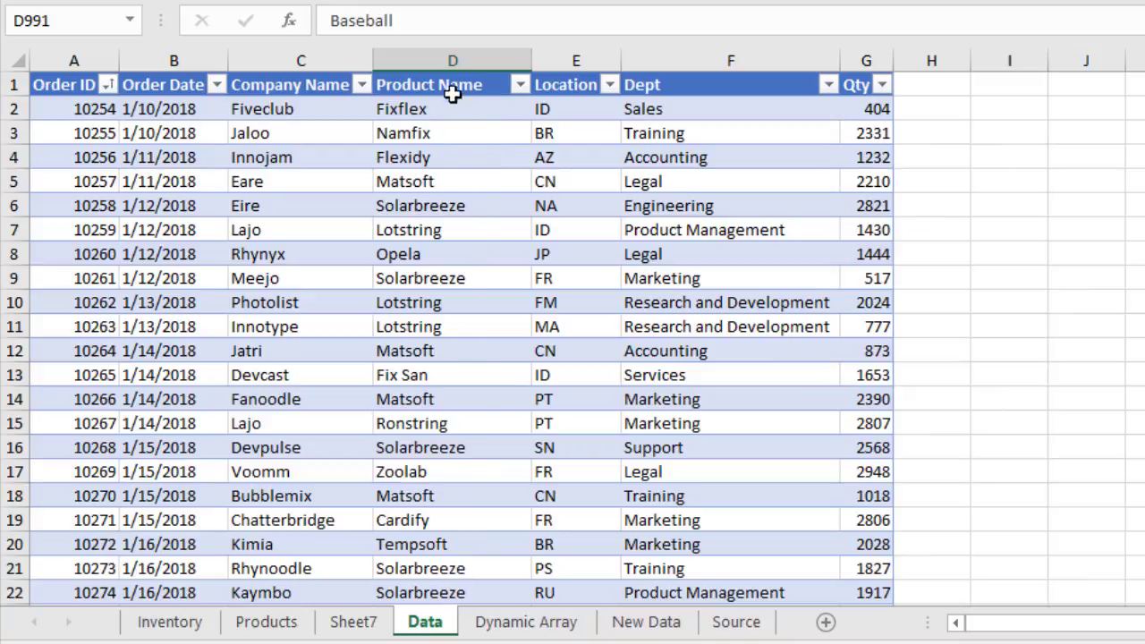
click(1027, 109)
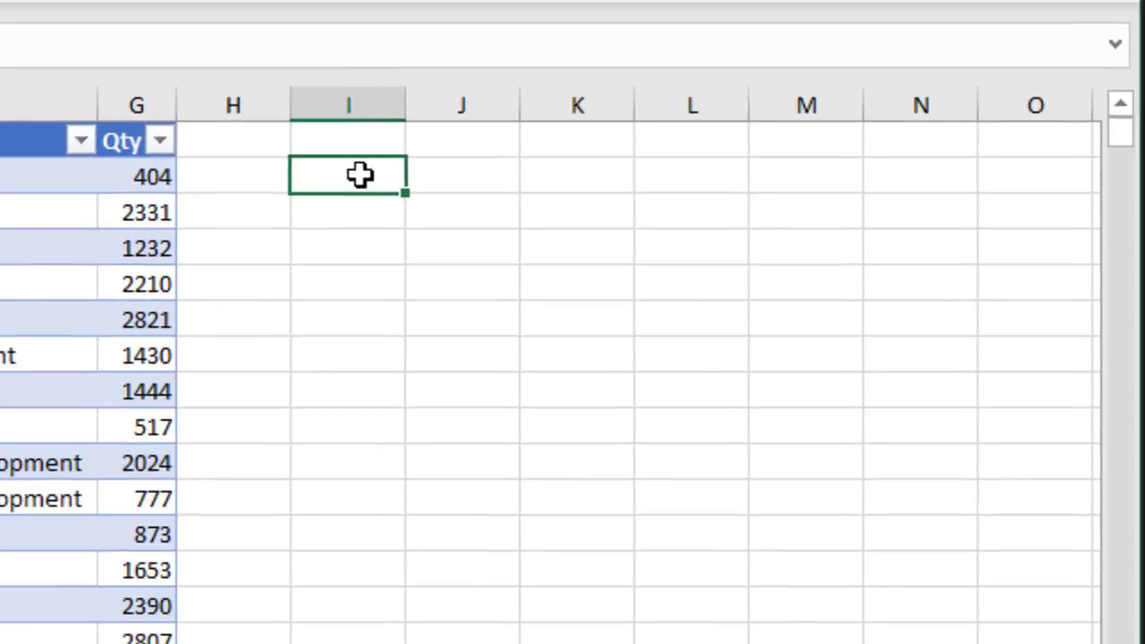
text(=un)
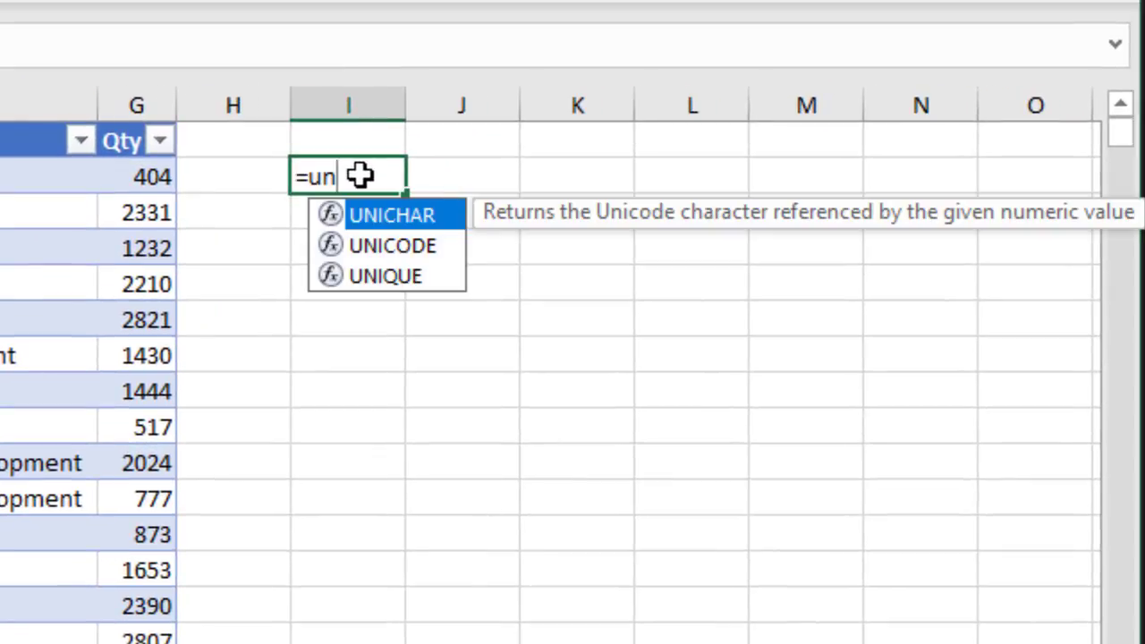
key(Down)
key(Down)
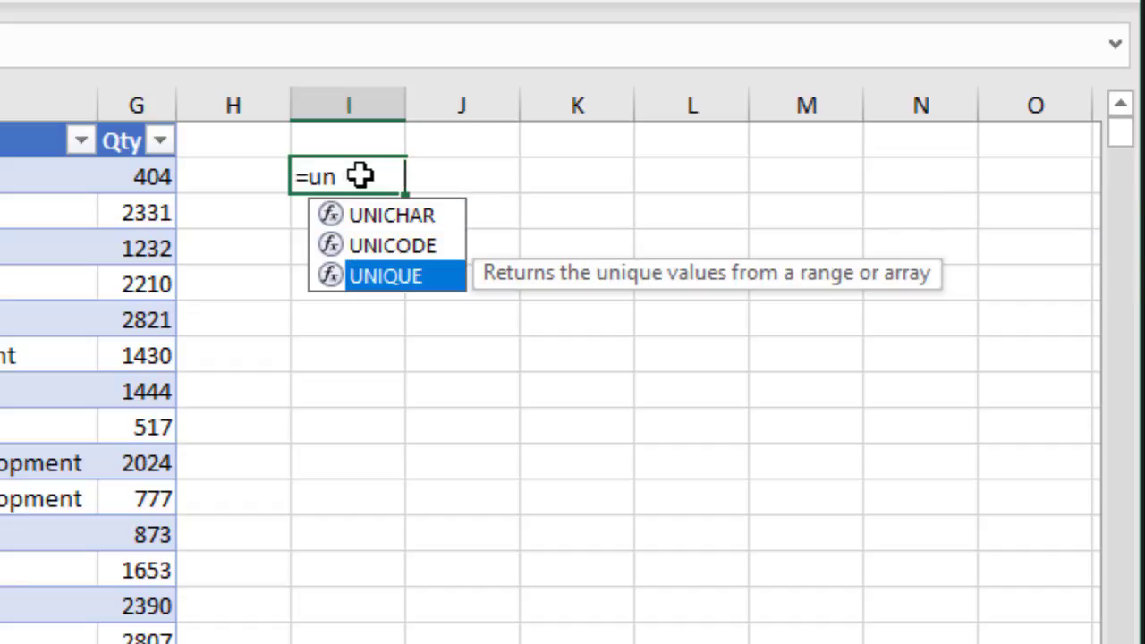
key(Tab)
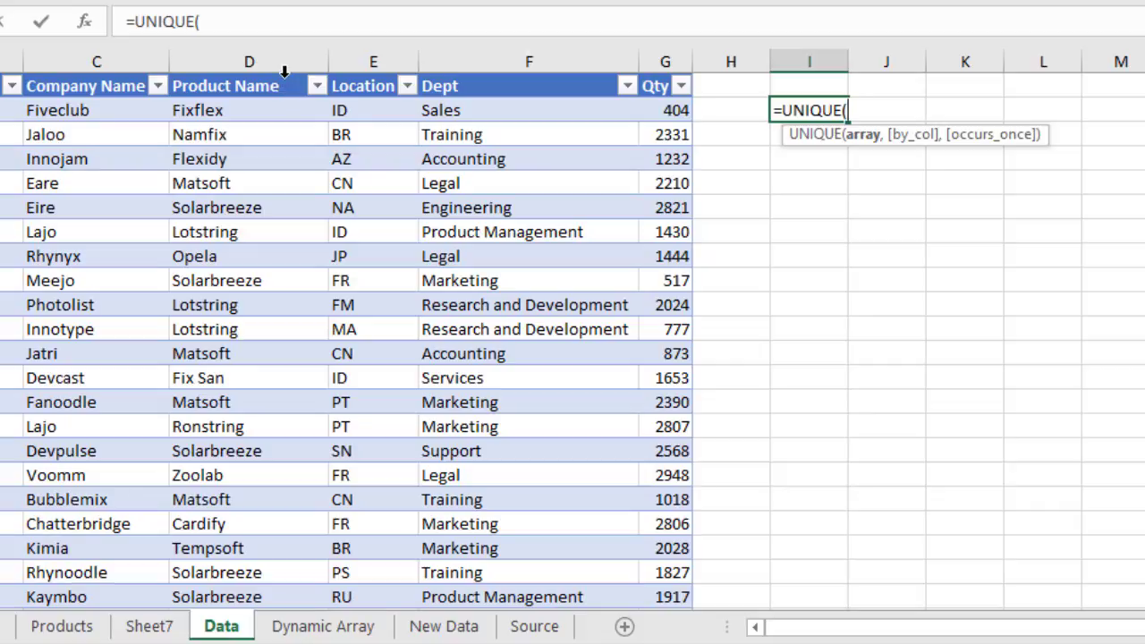
click(284, 71)
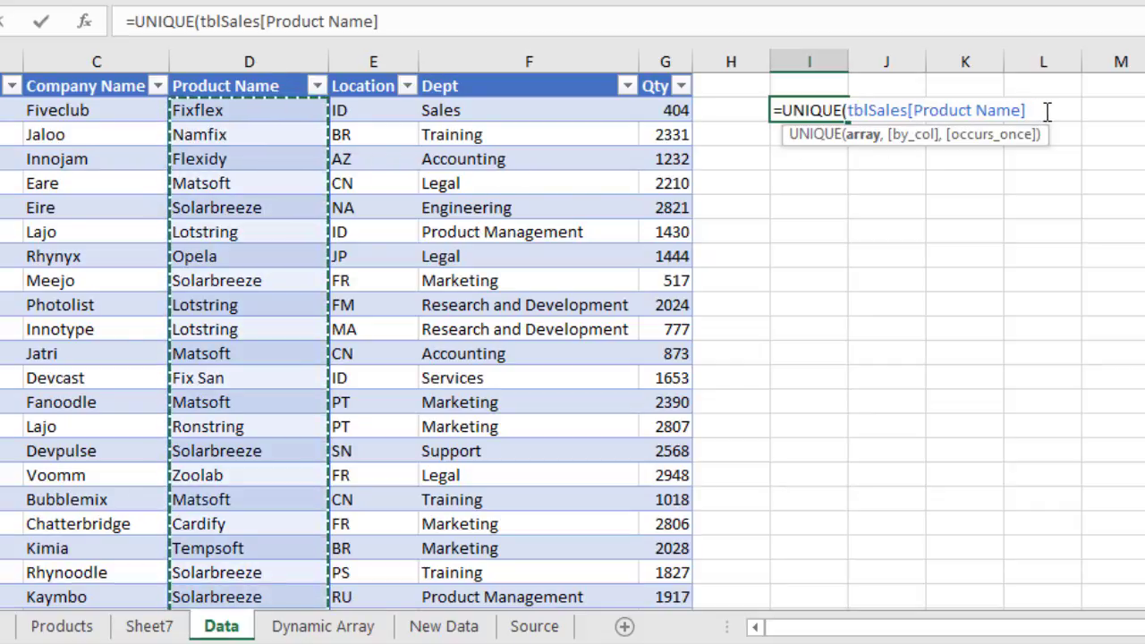
text())
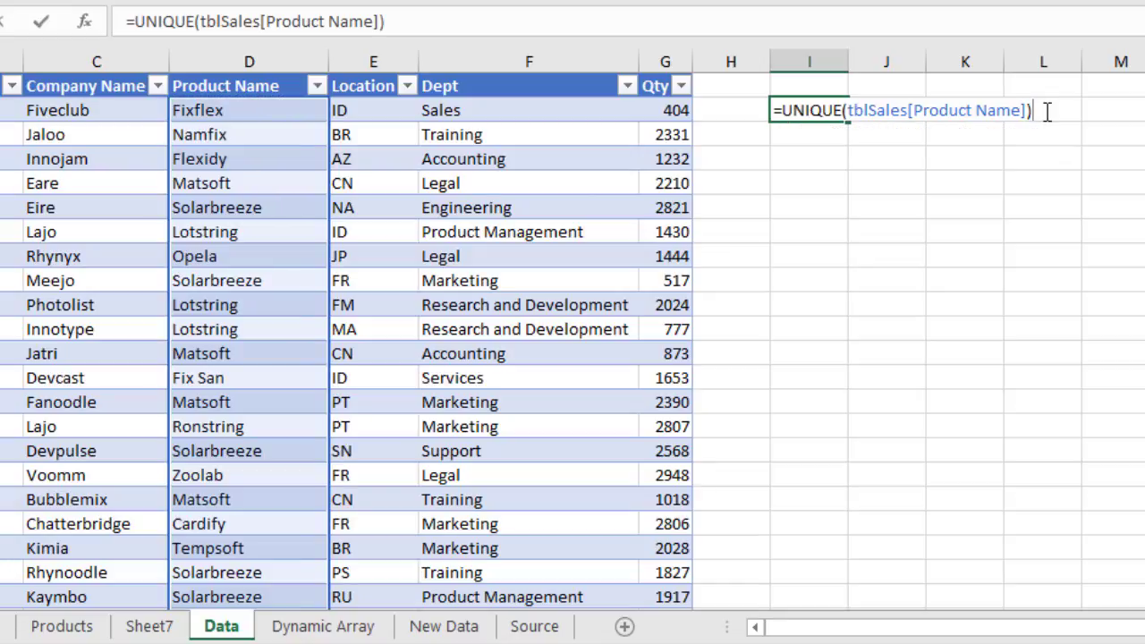
key(Return)
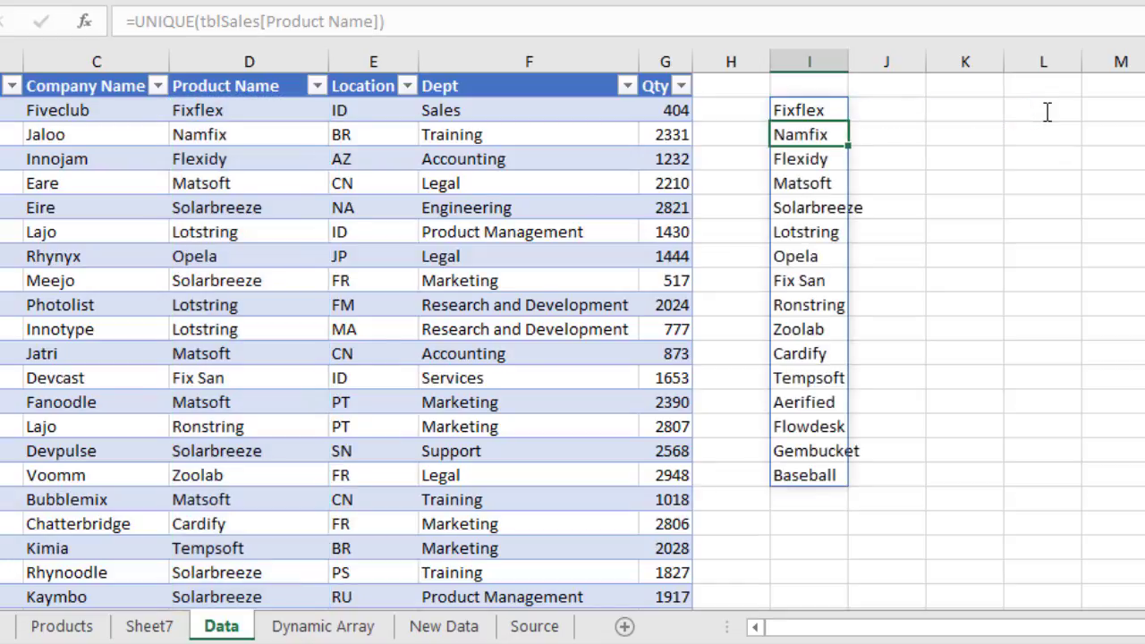
Change I2 to =SORT(UNIQUE(tblSales[Product Name])) so the list spills Aerified to Zoolab
click(825, 110)
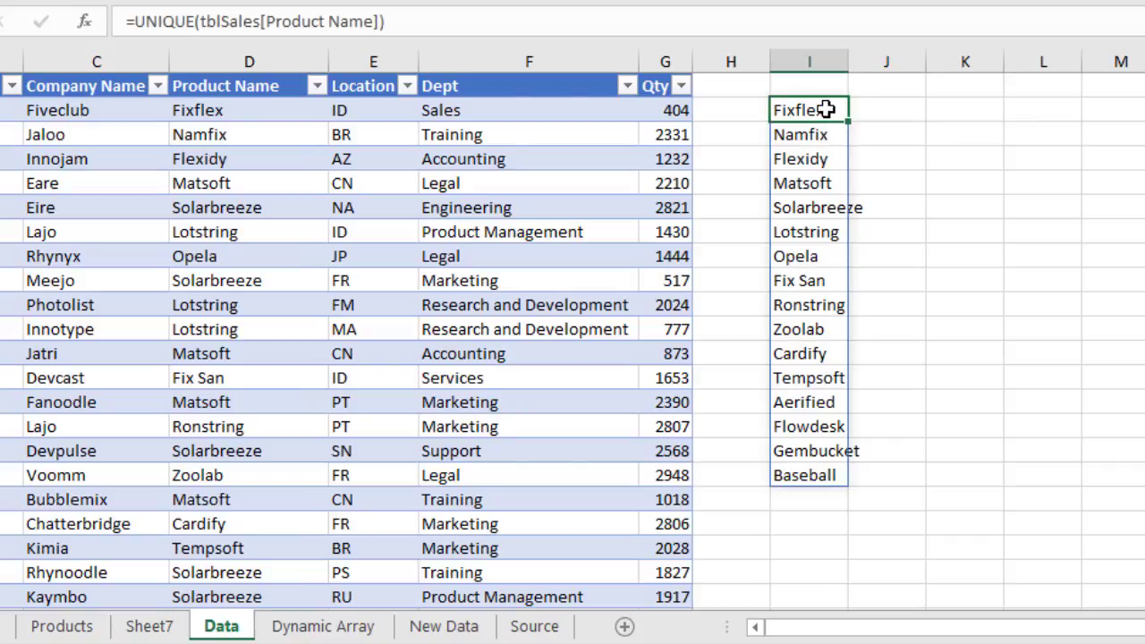
double_click(825, 115)
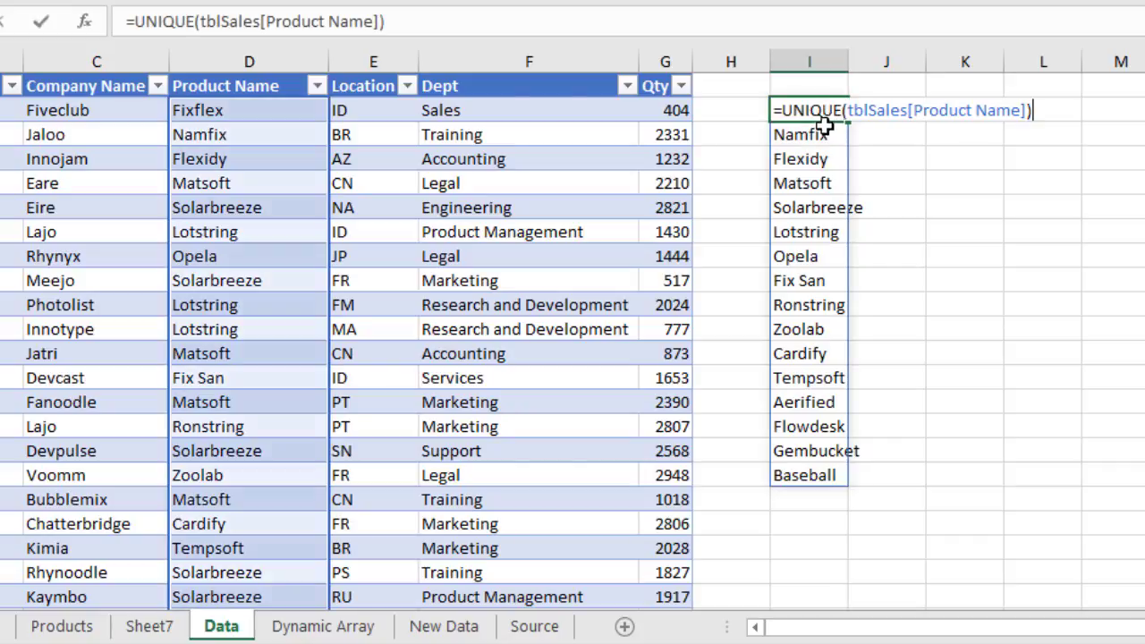
click(782, 110)
text(sort)
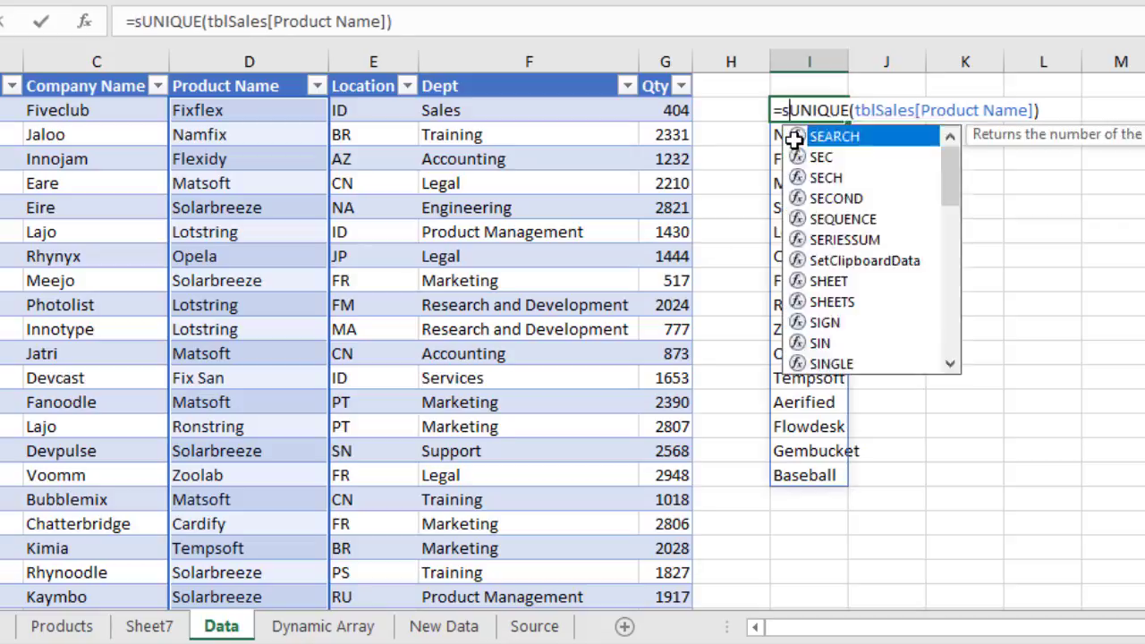
double_click(823, 136)
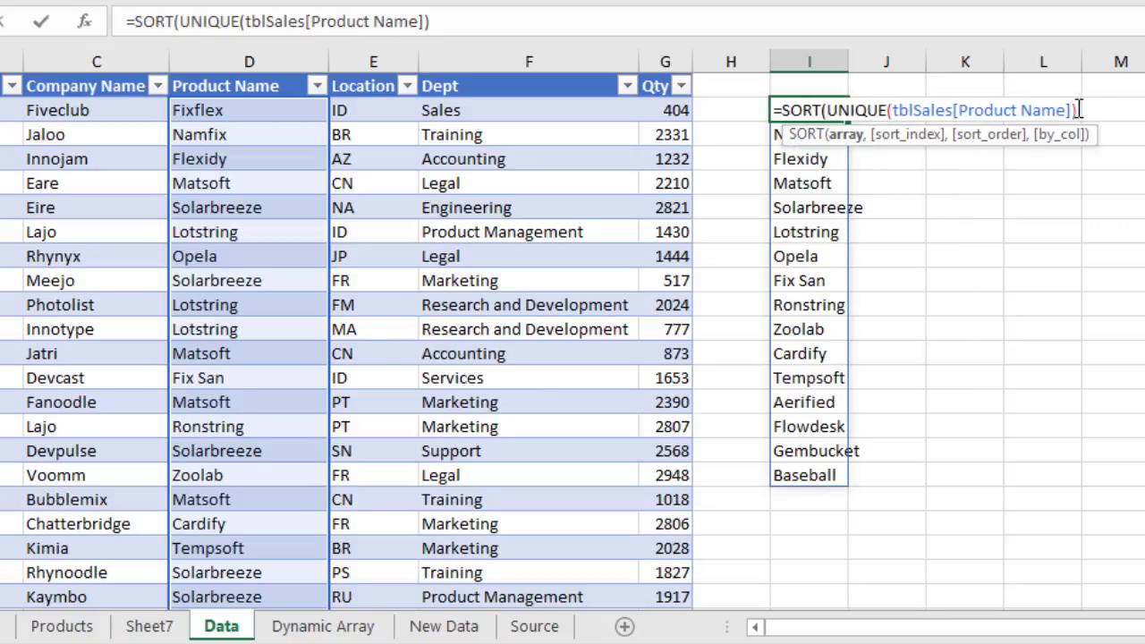
text())
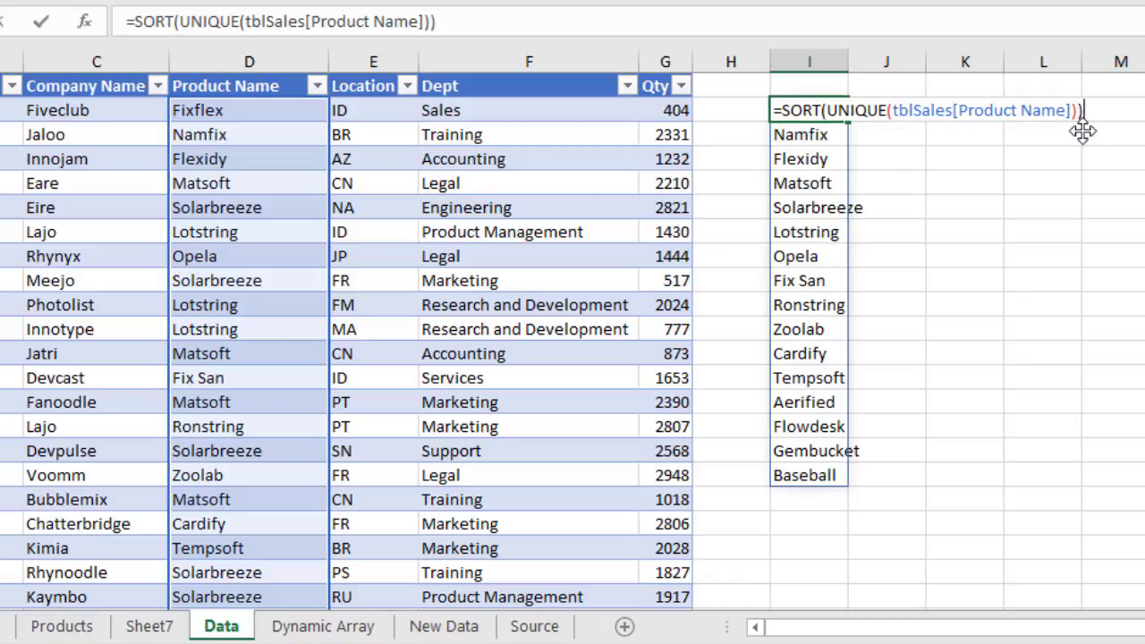
key(Return)
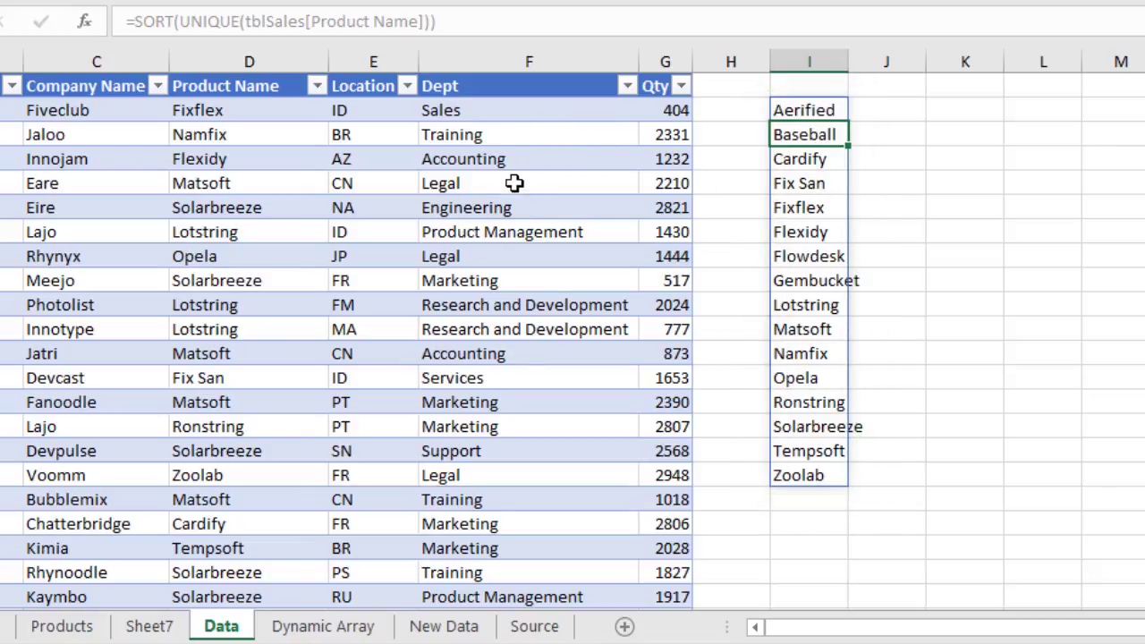
click(825, 107)
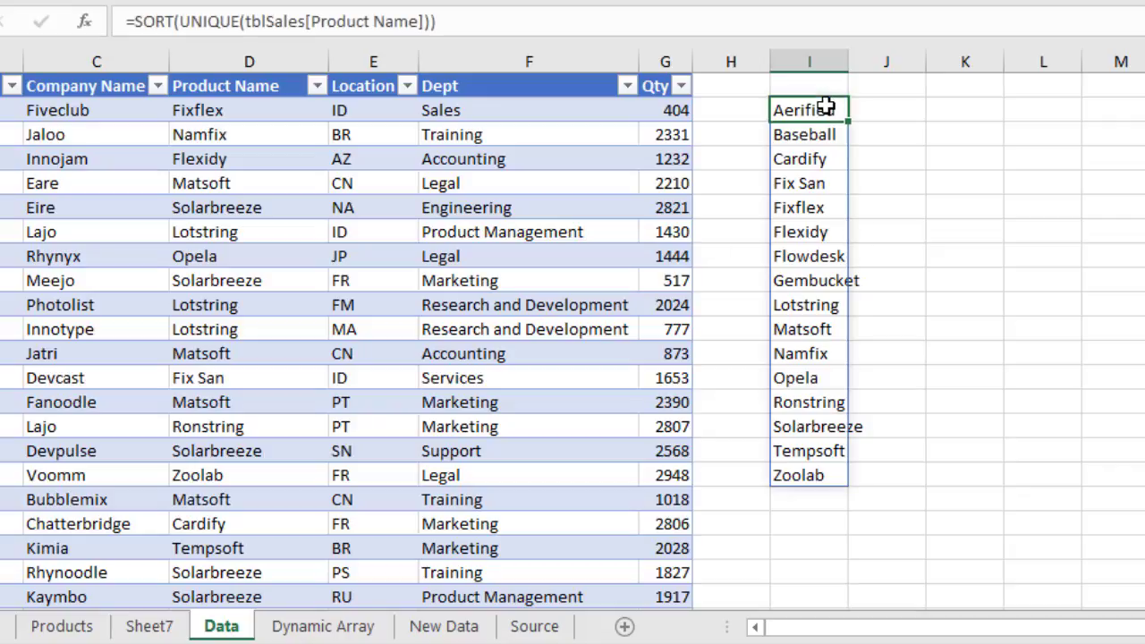
click(946, 113)
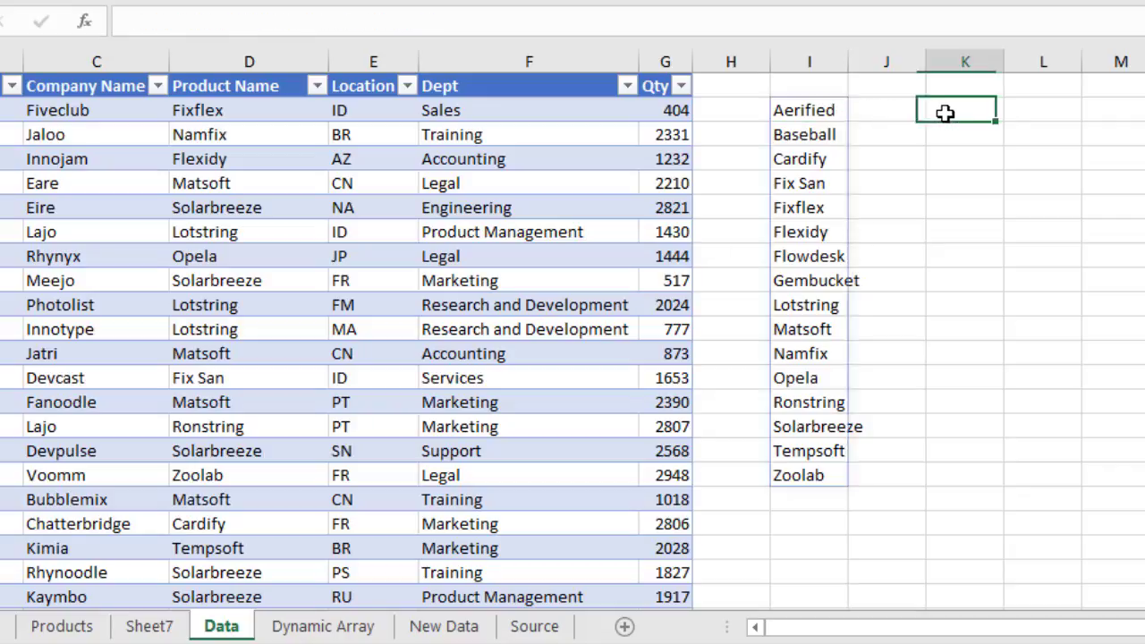
click(806, 106)
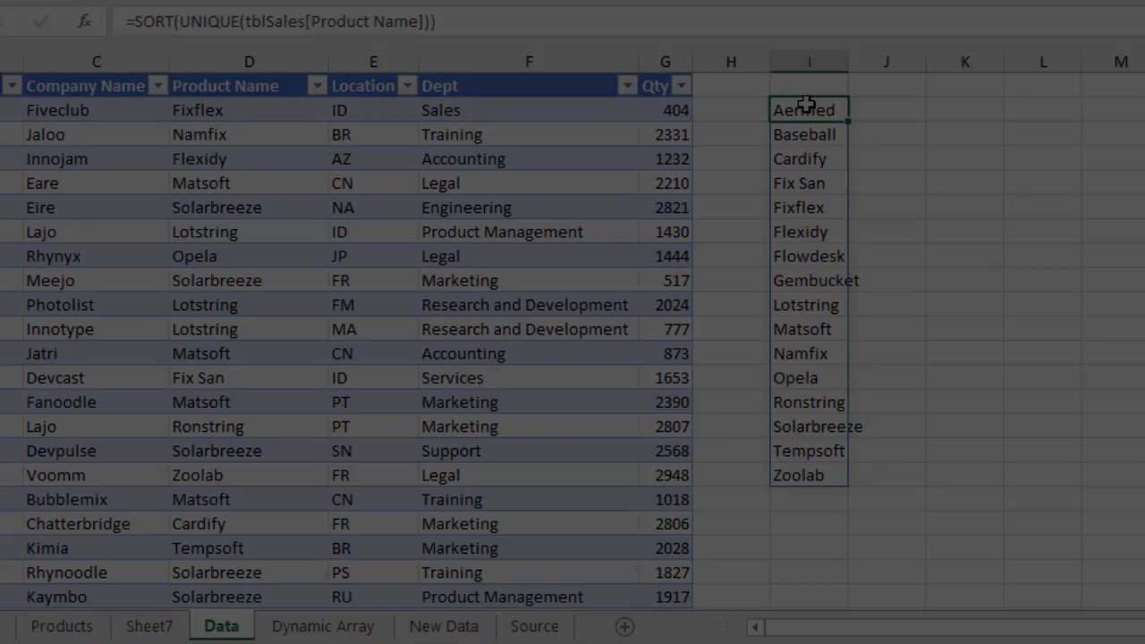